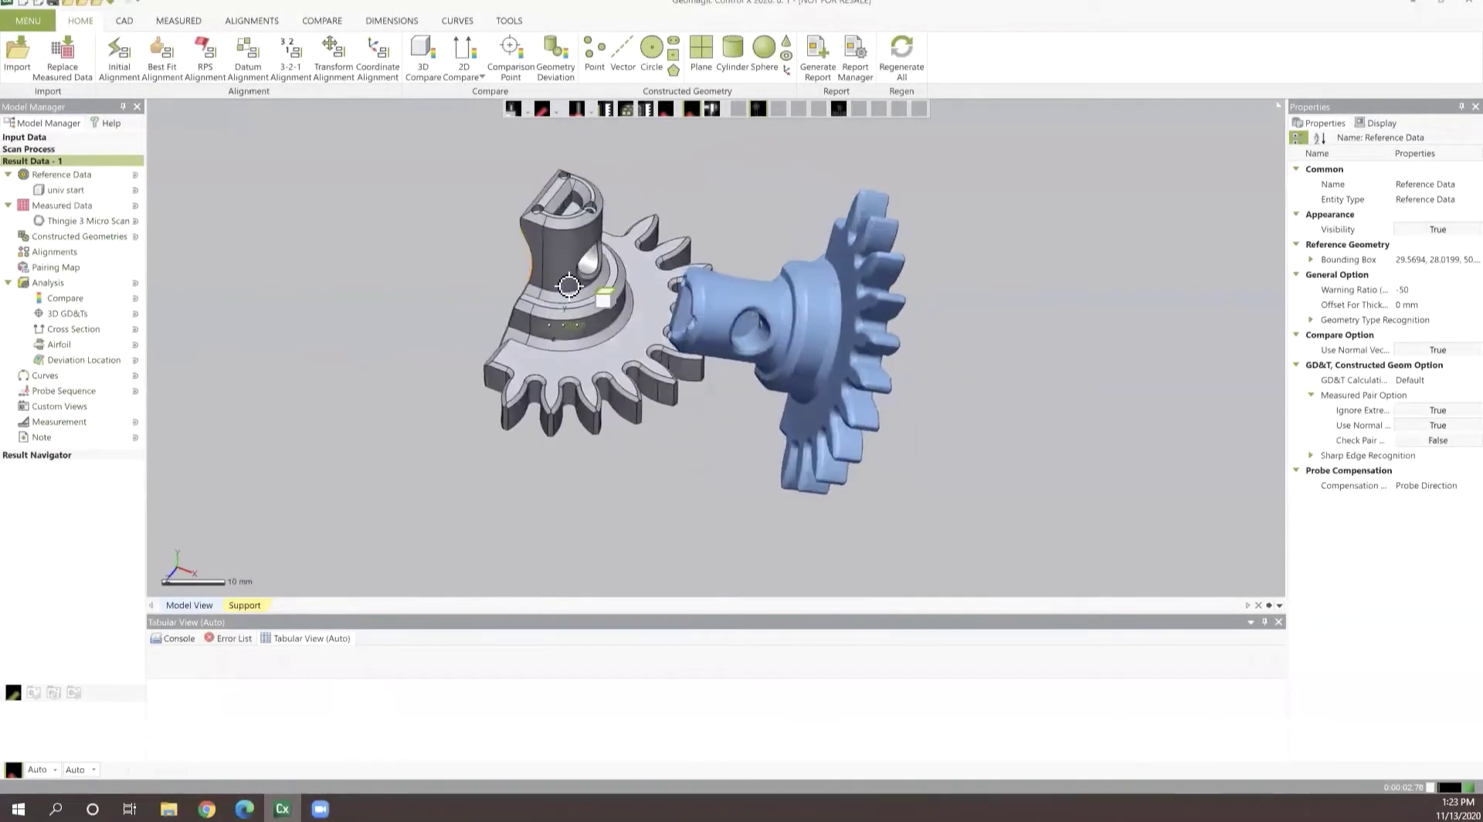
Step: Roughly align the measured scan to the CAD reference with Initial Alignment, leaving feature recognition off
scroll(575, 283, up, 3)
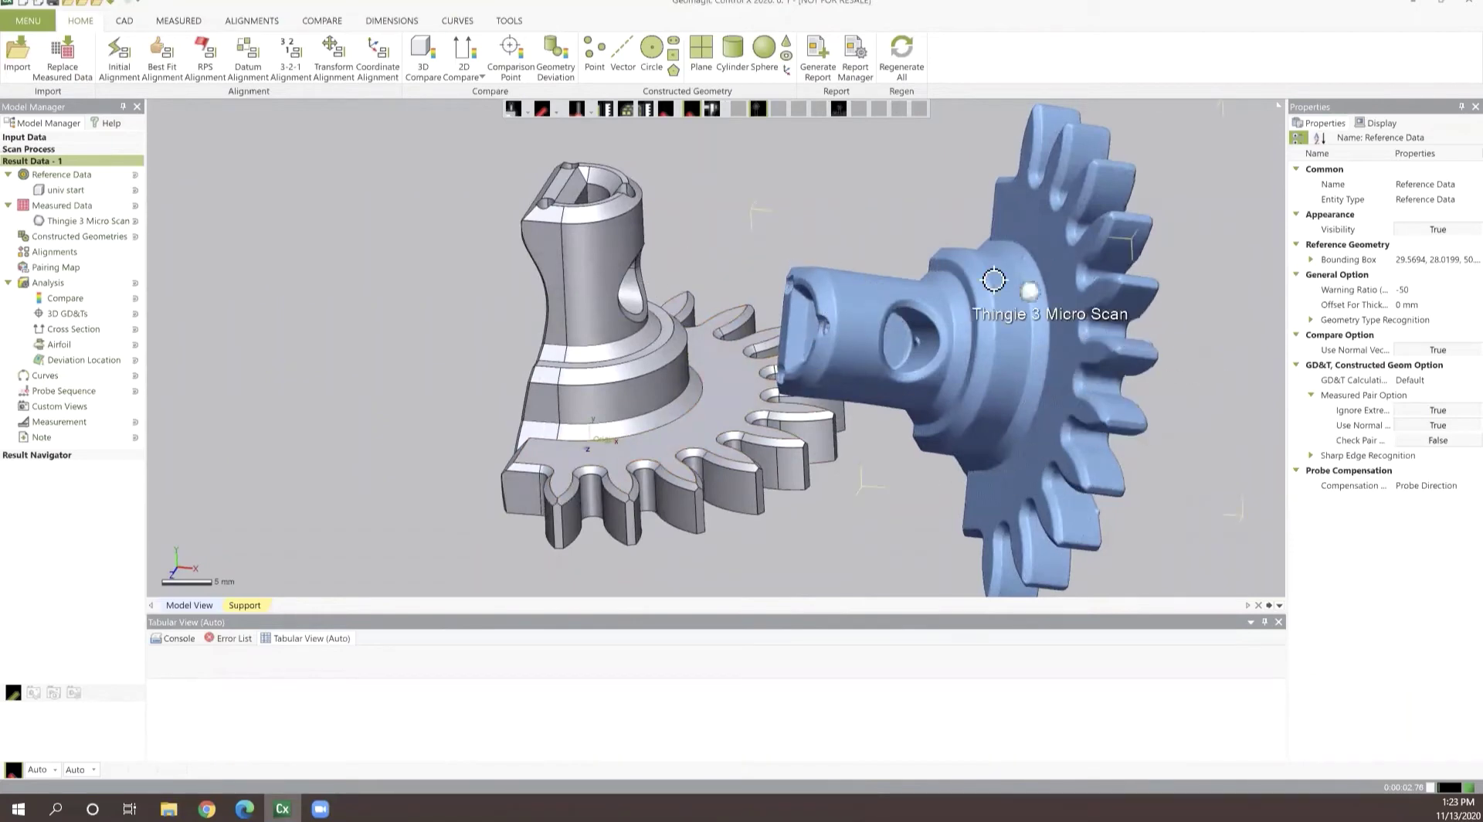
right_drag(570, 383, 950, 232)
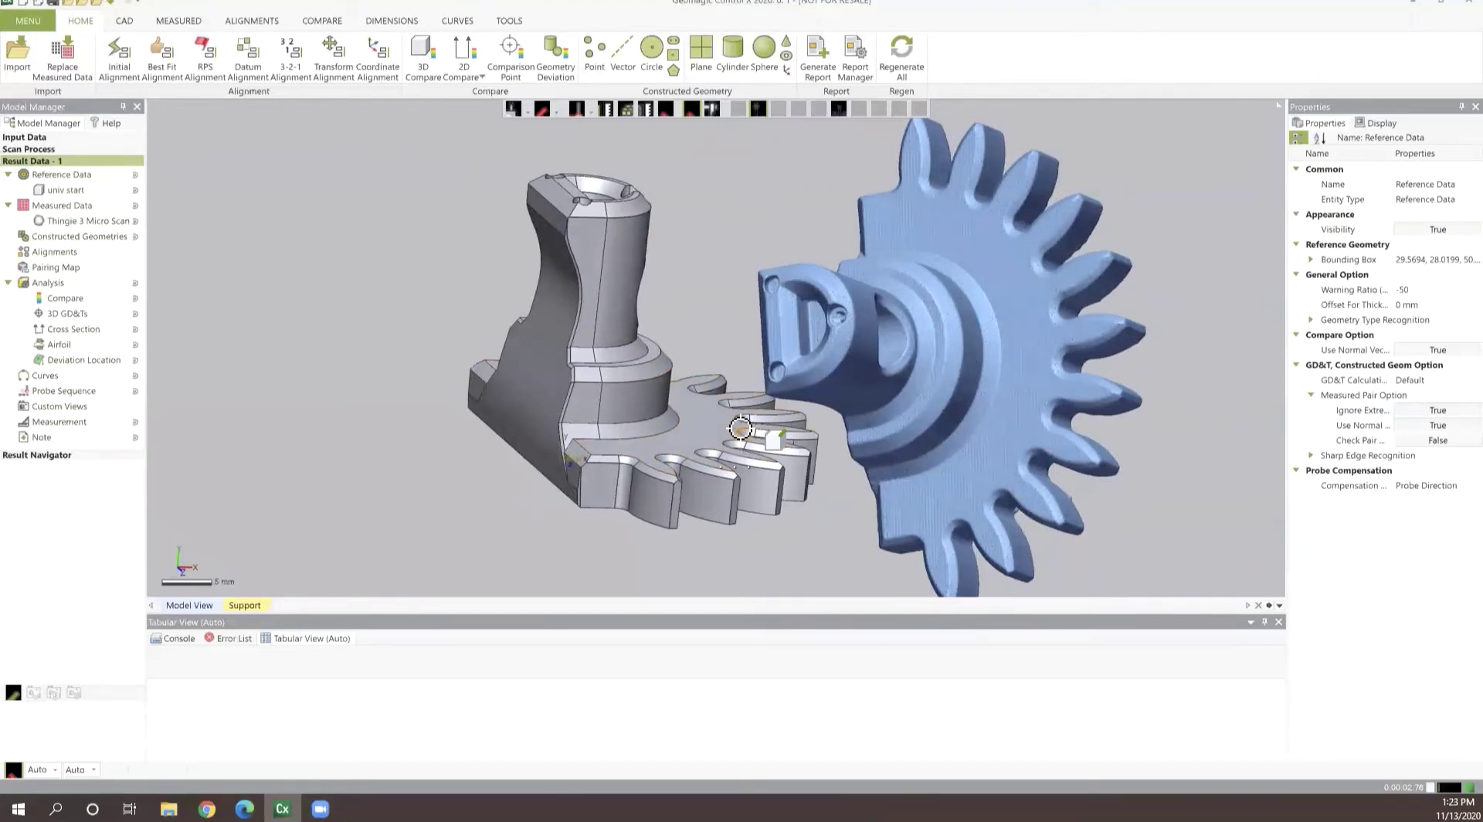
right_drag(1039, 324, 773, 439)
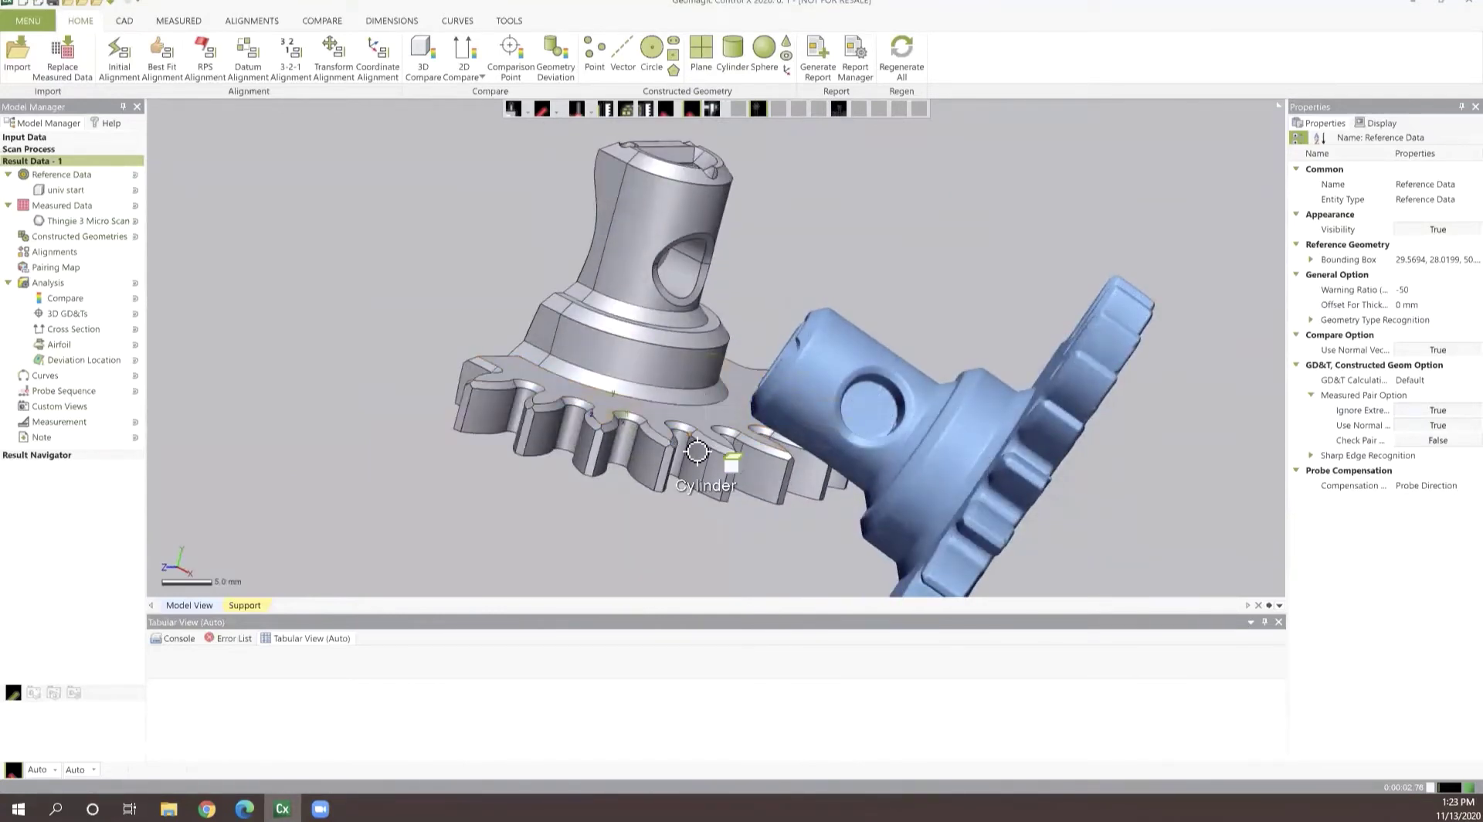
right_drag(422, 322, 649, 462)
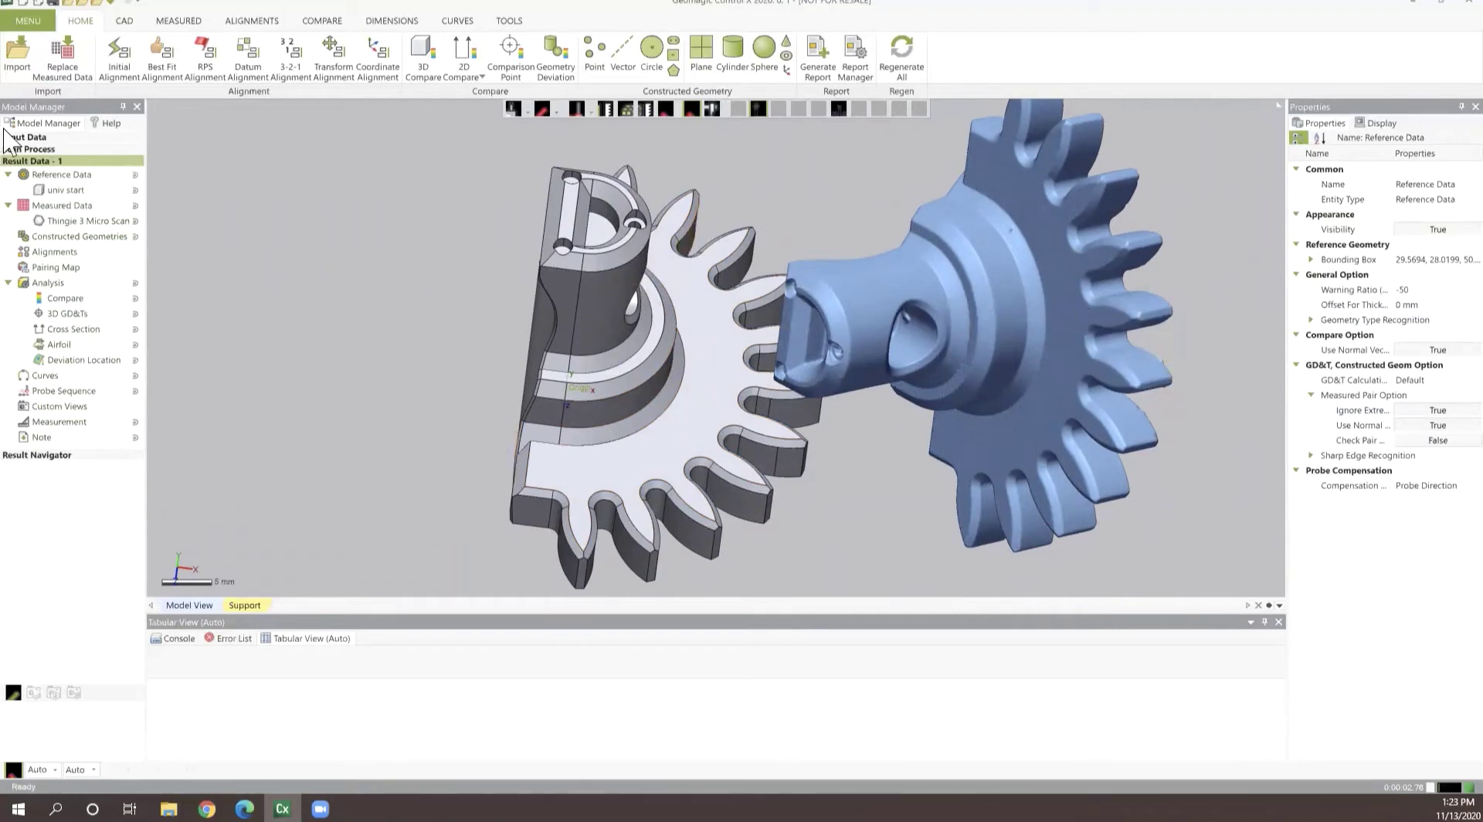
click(119, 52)
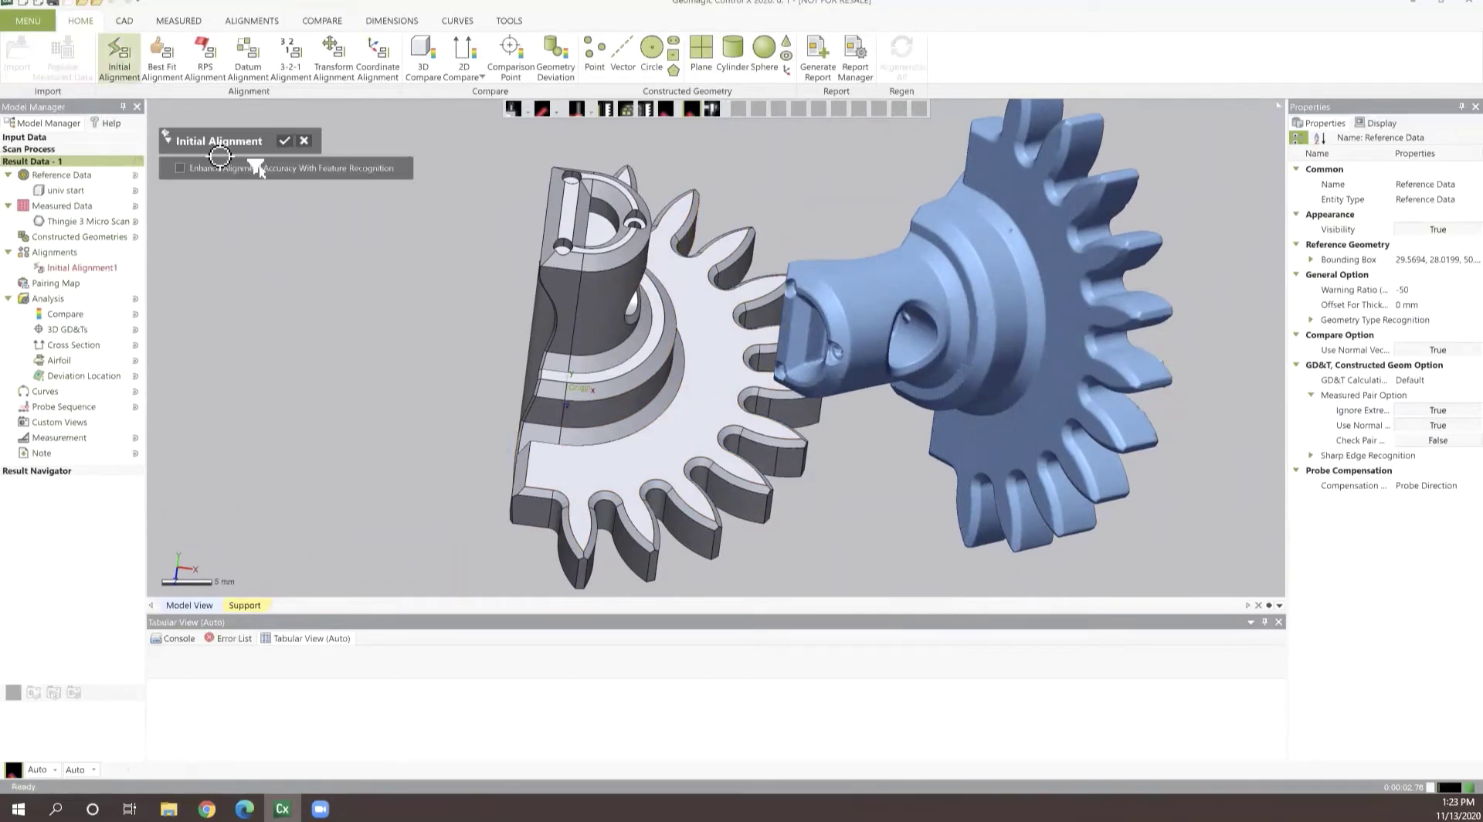
click(286, 142)
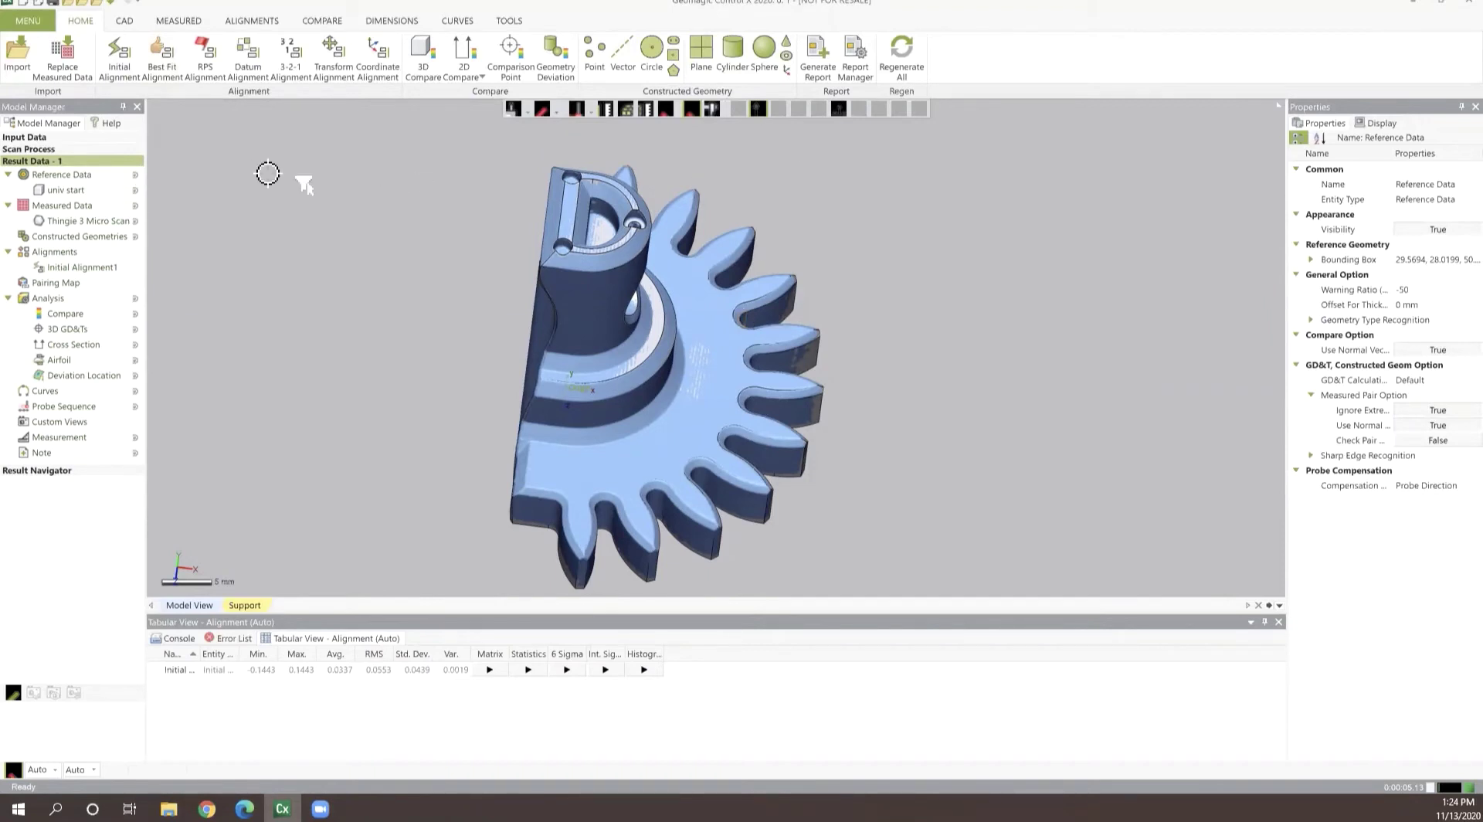
Step: Create a Datum Alignment from three datum pairs: the large cylindrical boss, the gear's flat upper face and the shaft's cross hole
click(249, 58)
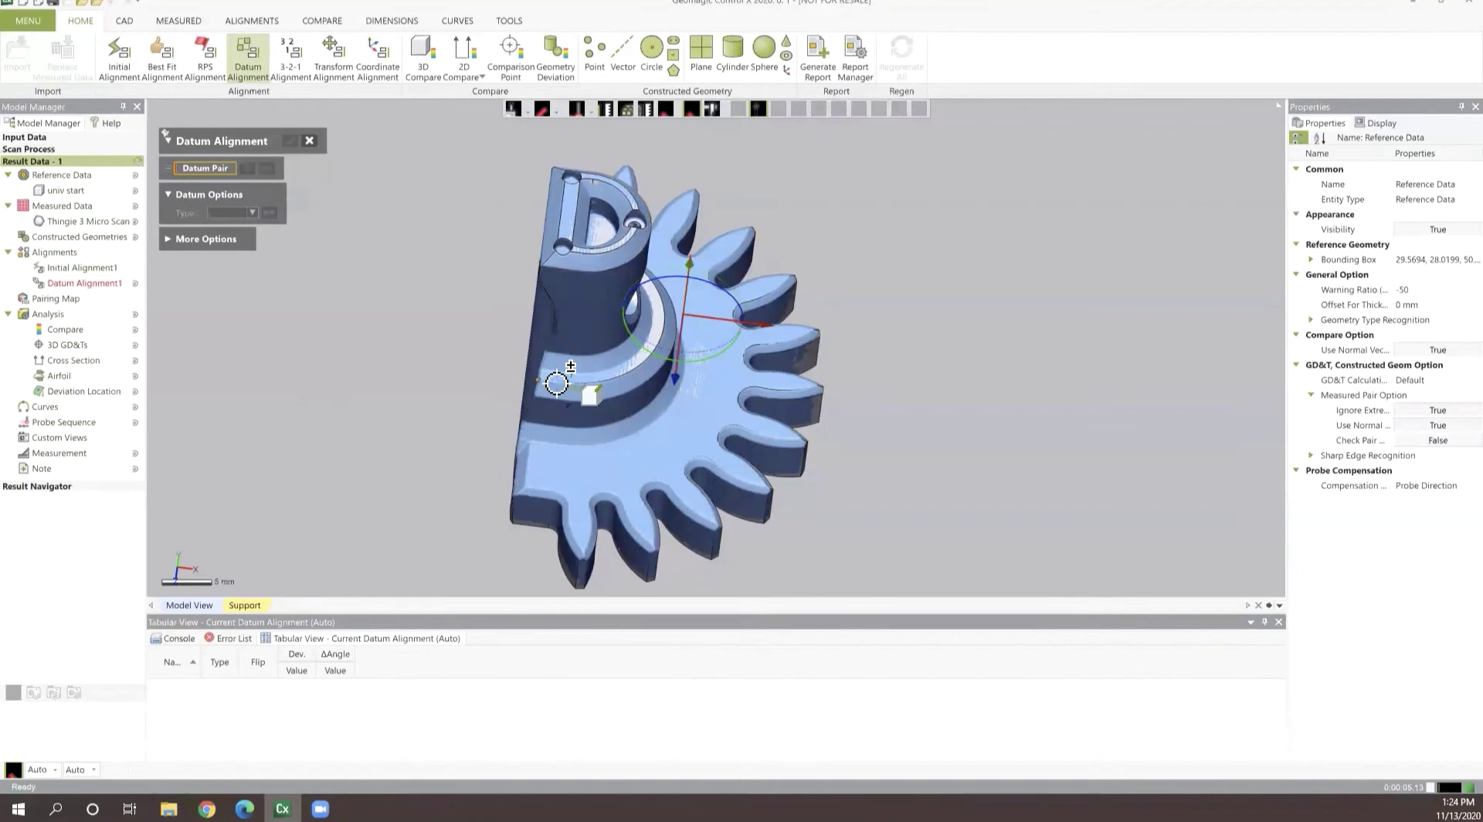
click(616, 416)
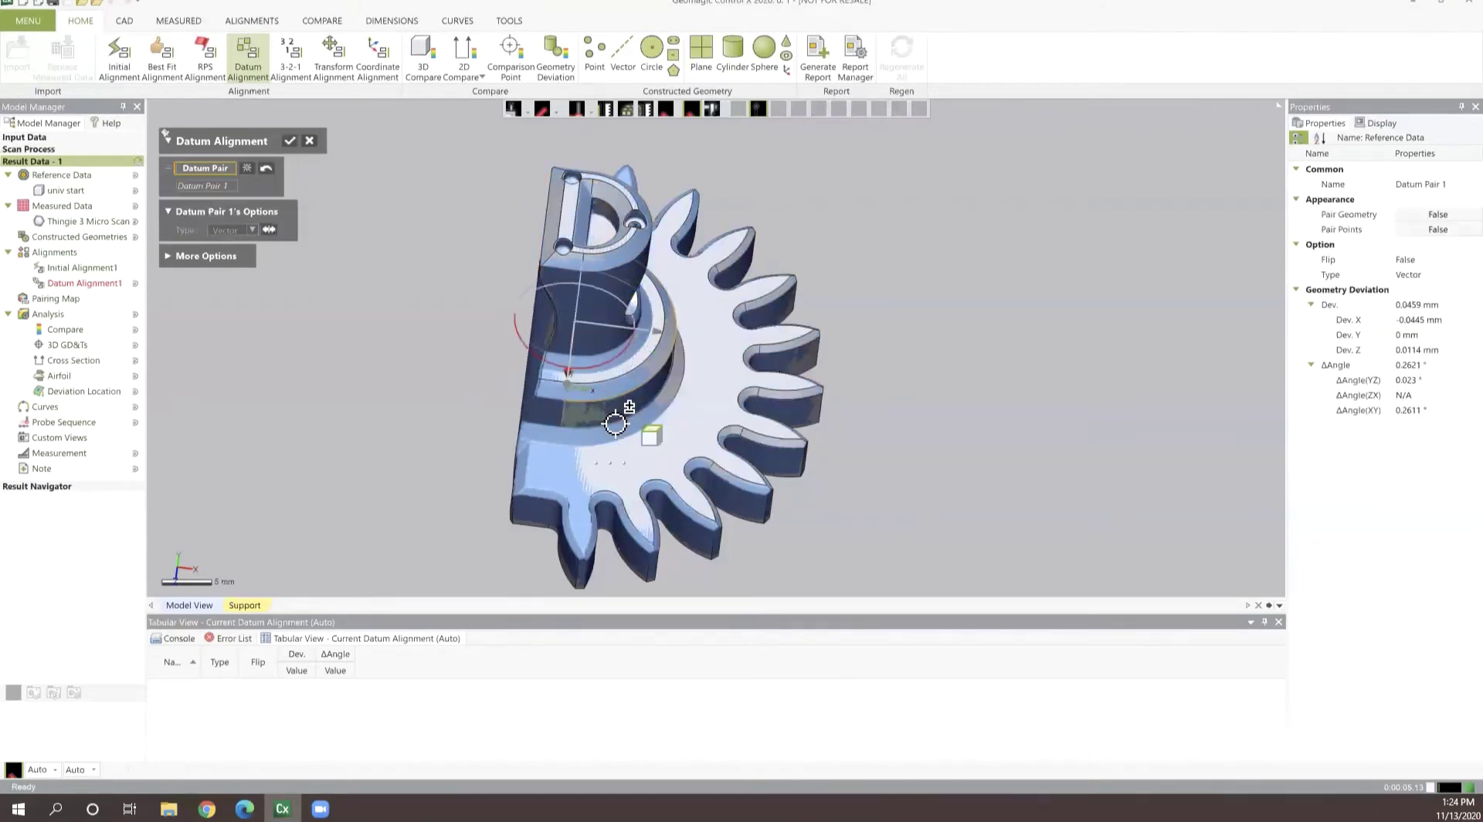
click(689, 430)
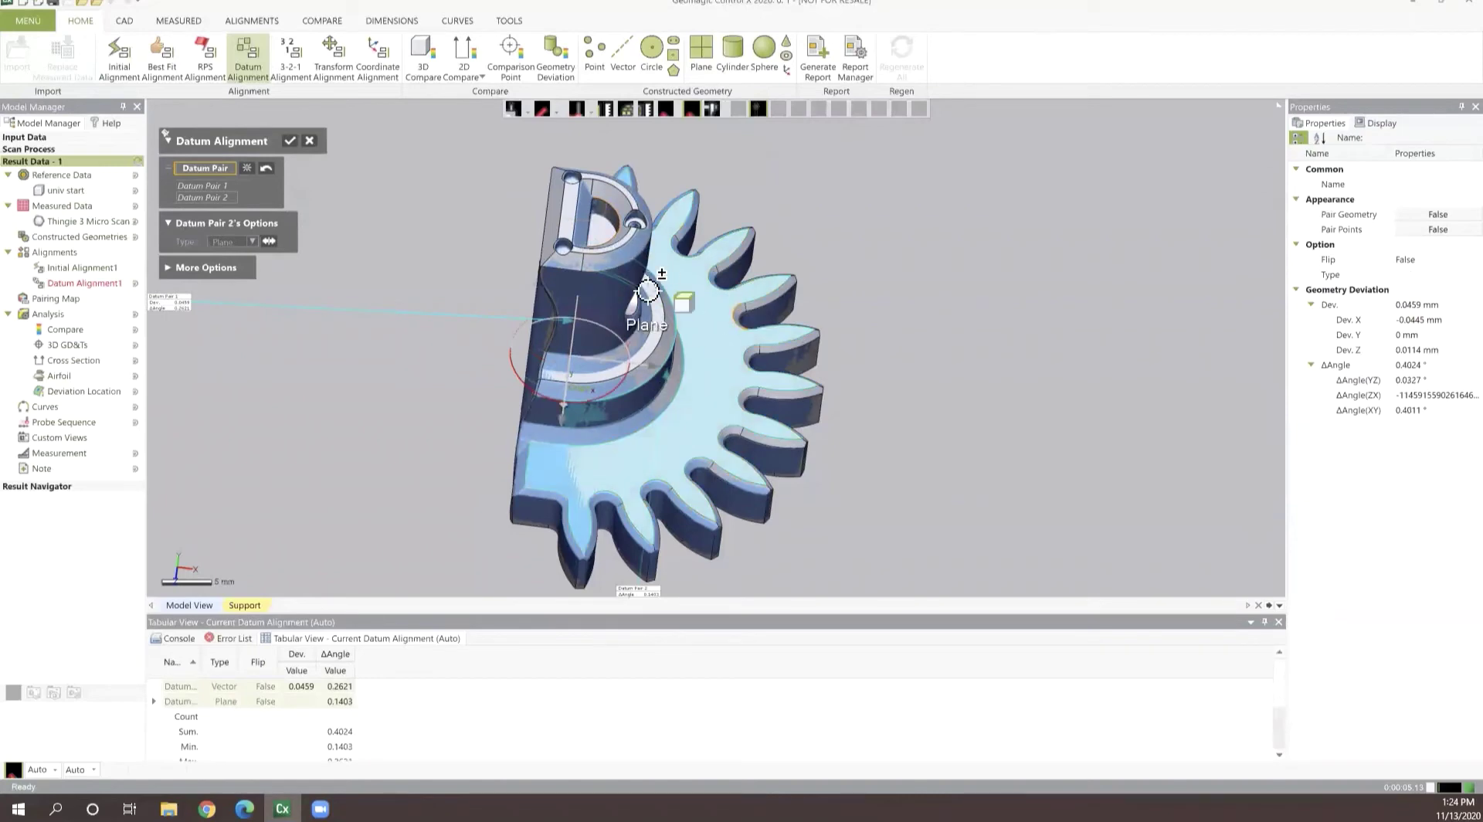
right_drag(565, 278, 575, 341)
click(615, 334)
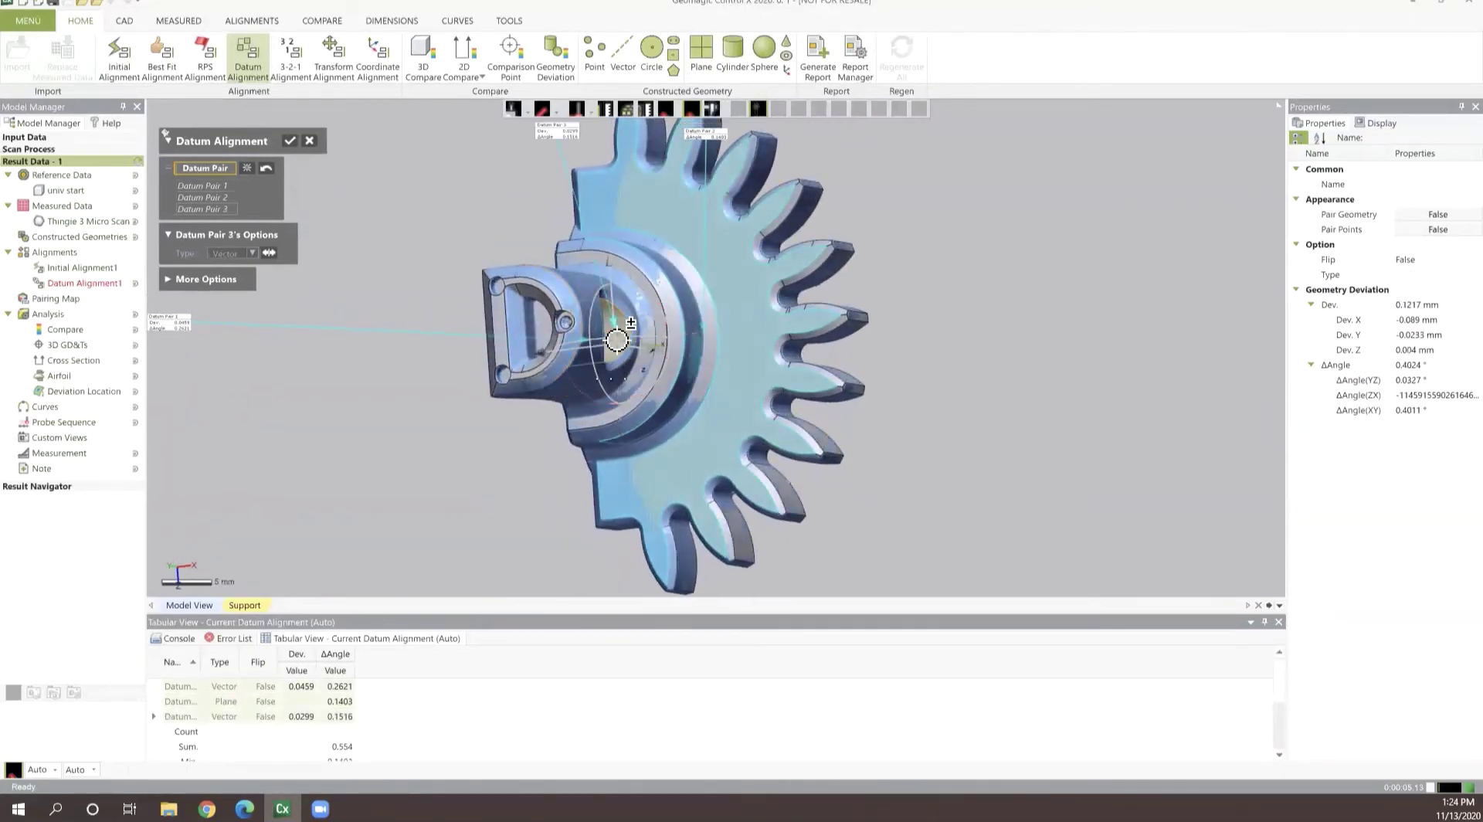
right_drag(578, 455, 473, 391)
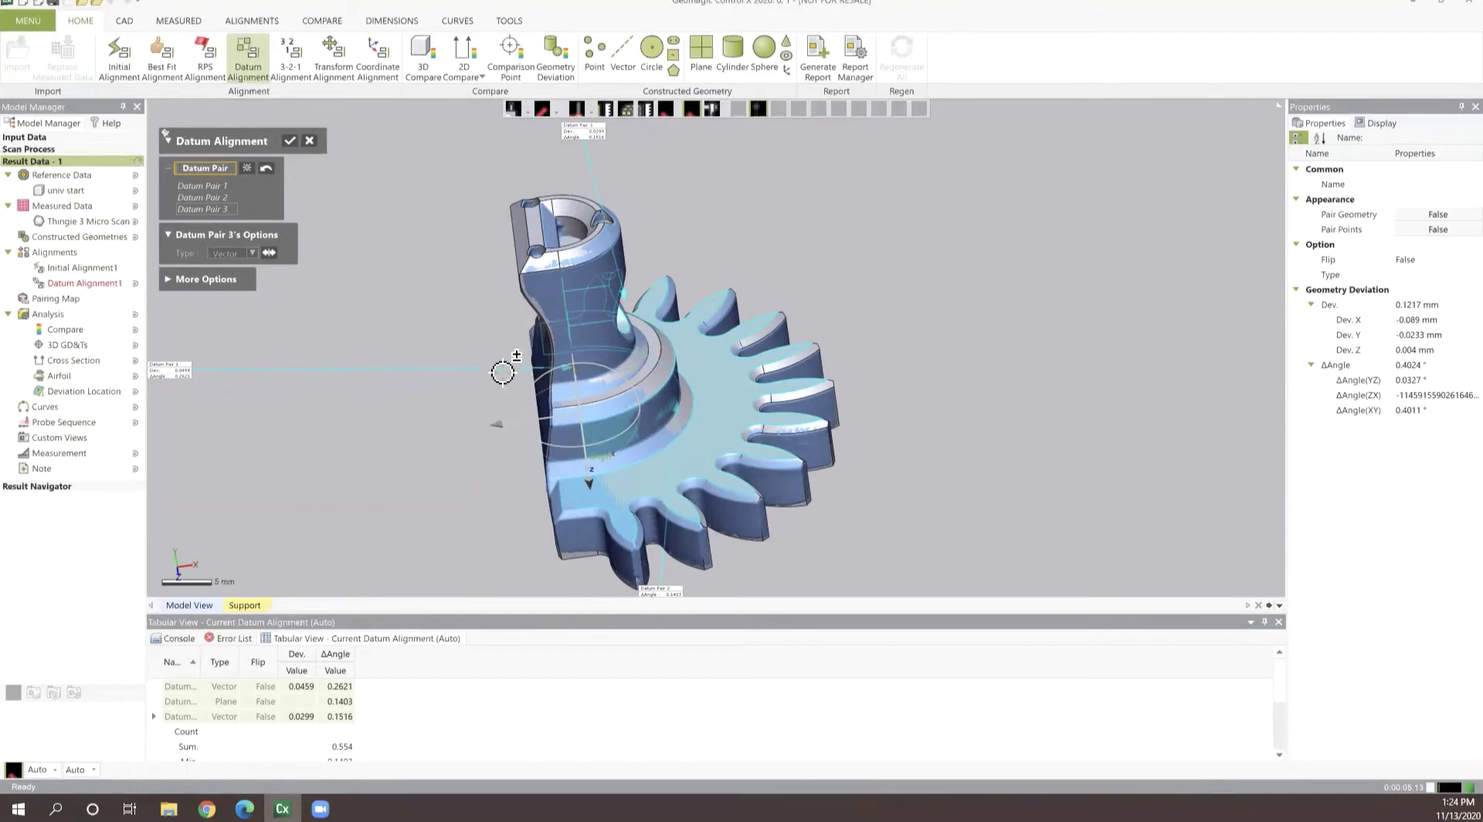
right_drag(579, 319, 636, 300)
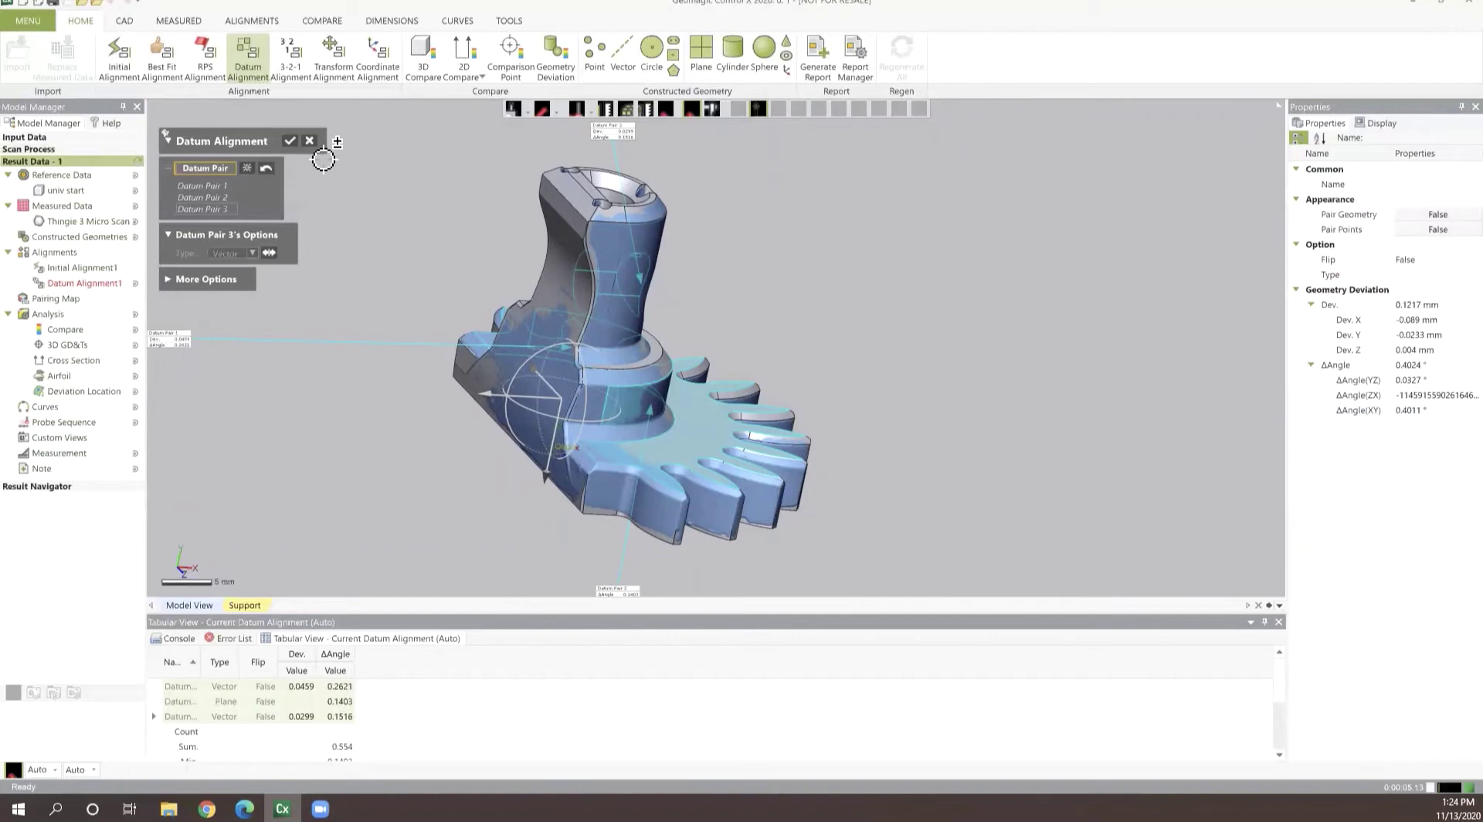
click(292, 145)
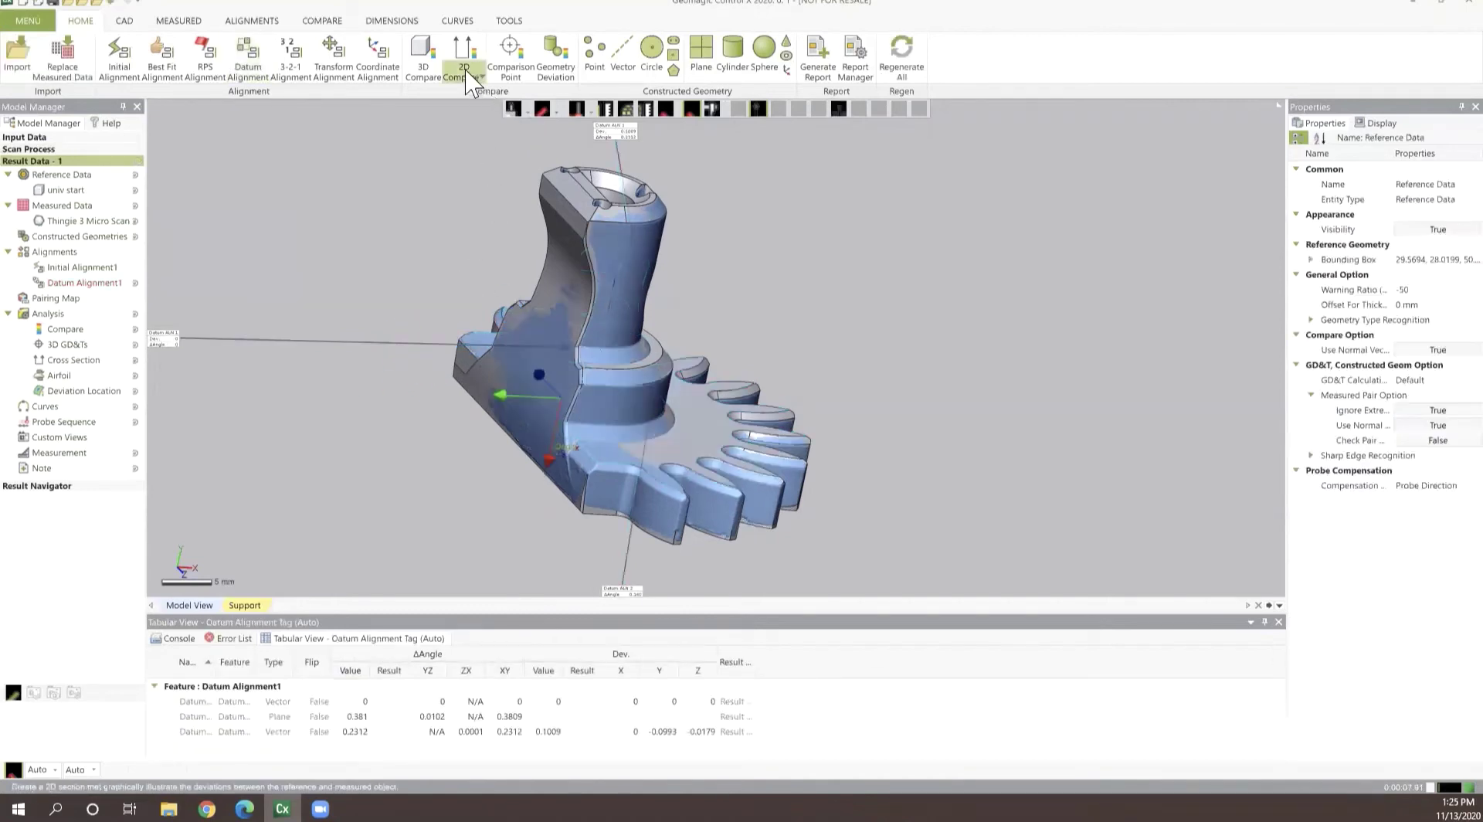
Step: Create a 3D Compare color map using Shape and Shortest projection, with a ±0.1 mm color range and ±0.02 specific tolerance
click(424, 63)
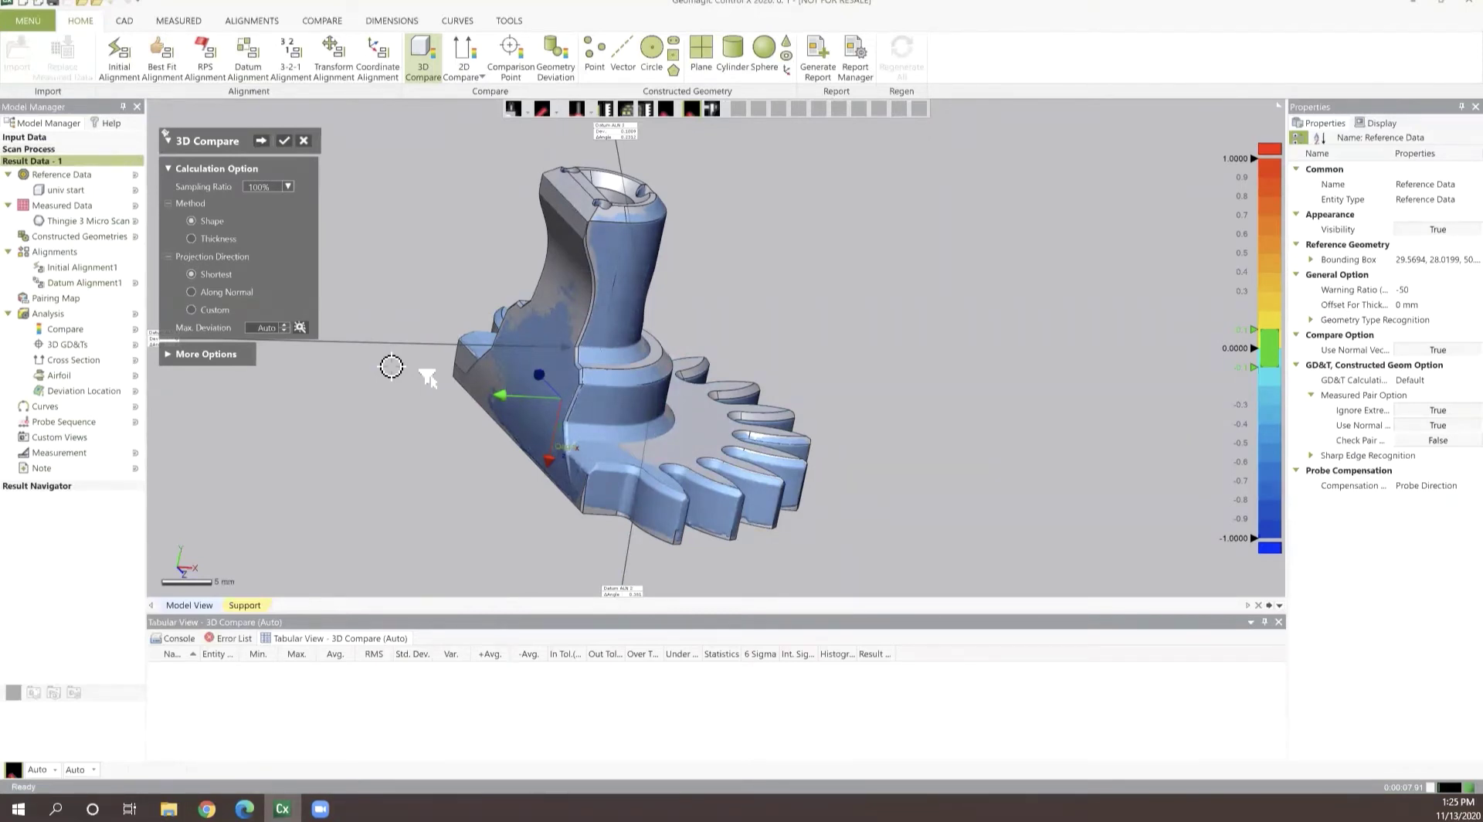
click(269, 142)
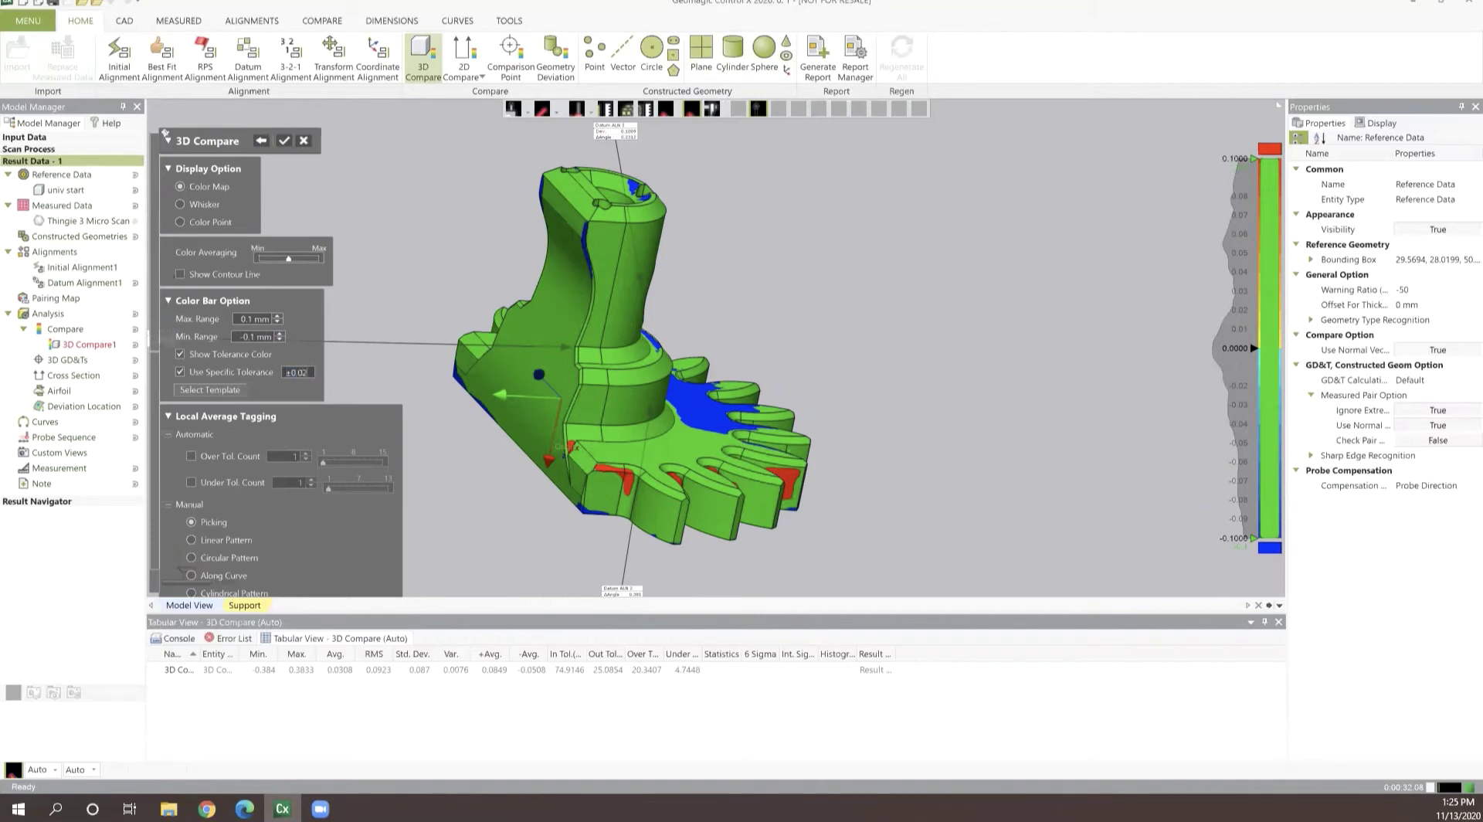
key(Return)
right_drag(749, 357, 837, 294)
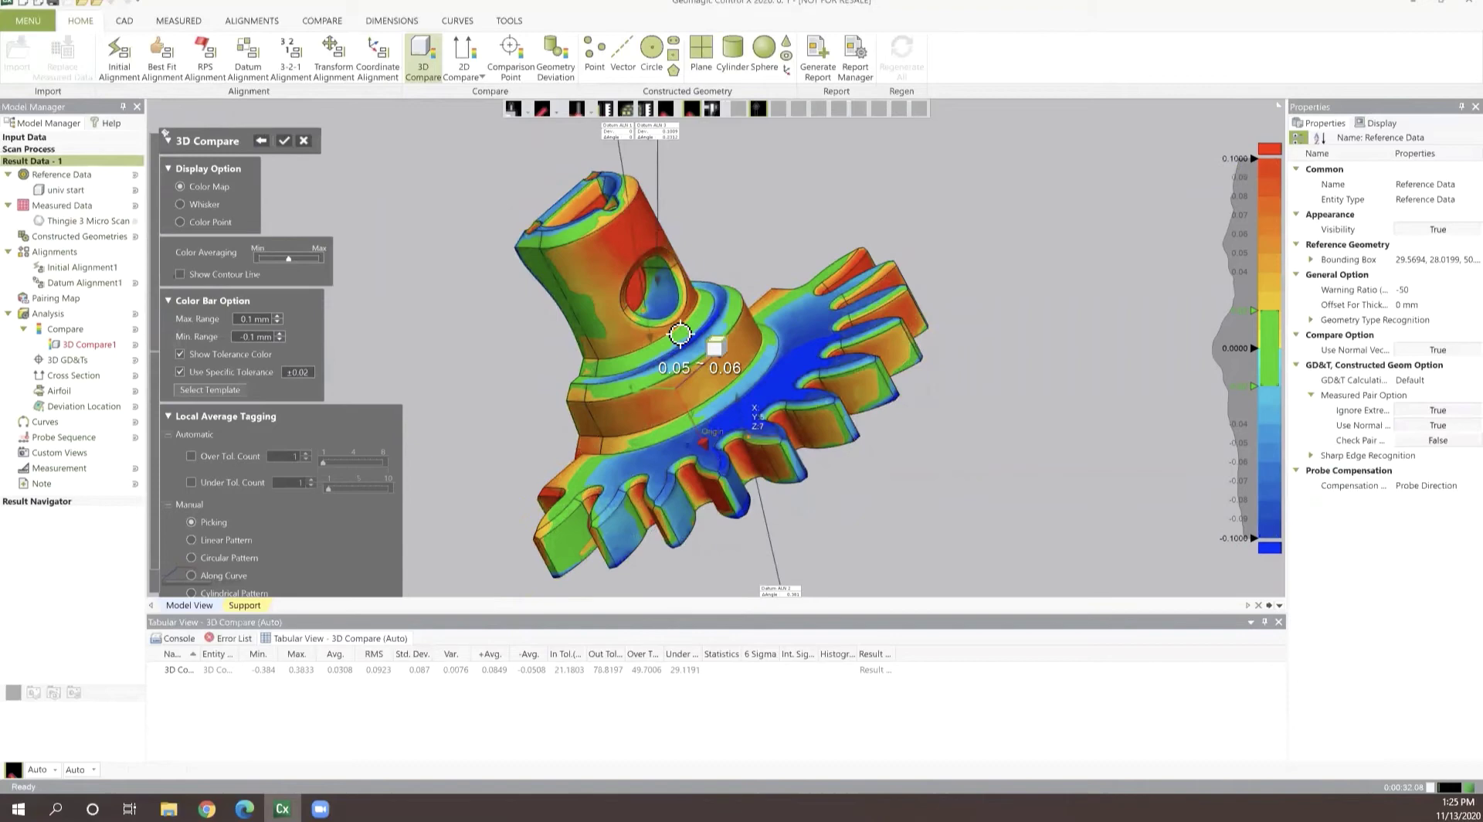
mouse_move(513, 321)
right_down()
mouse_move(977, 308)
mouse_move(611, 272)
mouse_move(1055, 325)
right_up()
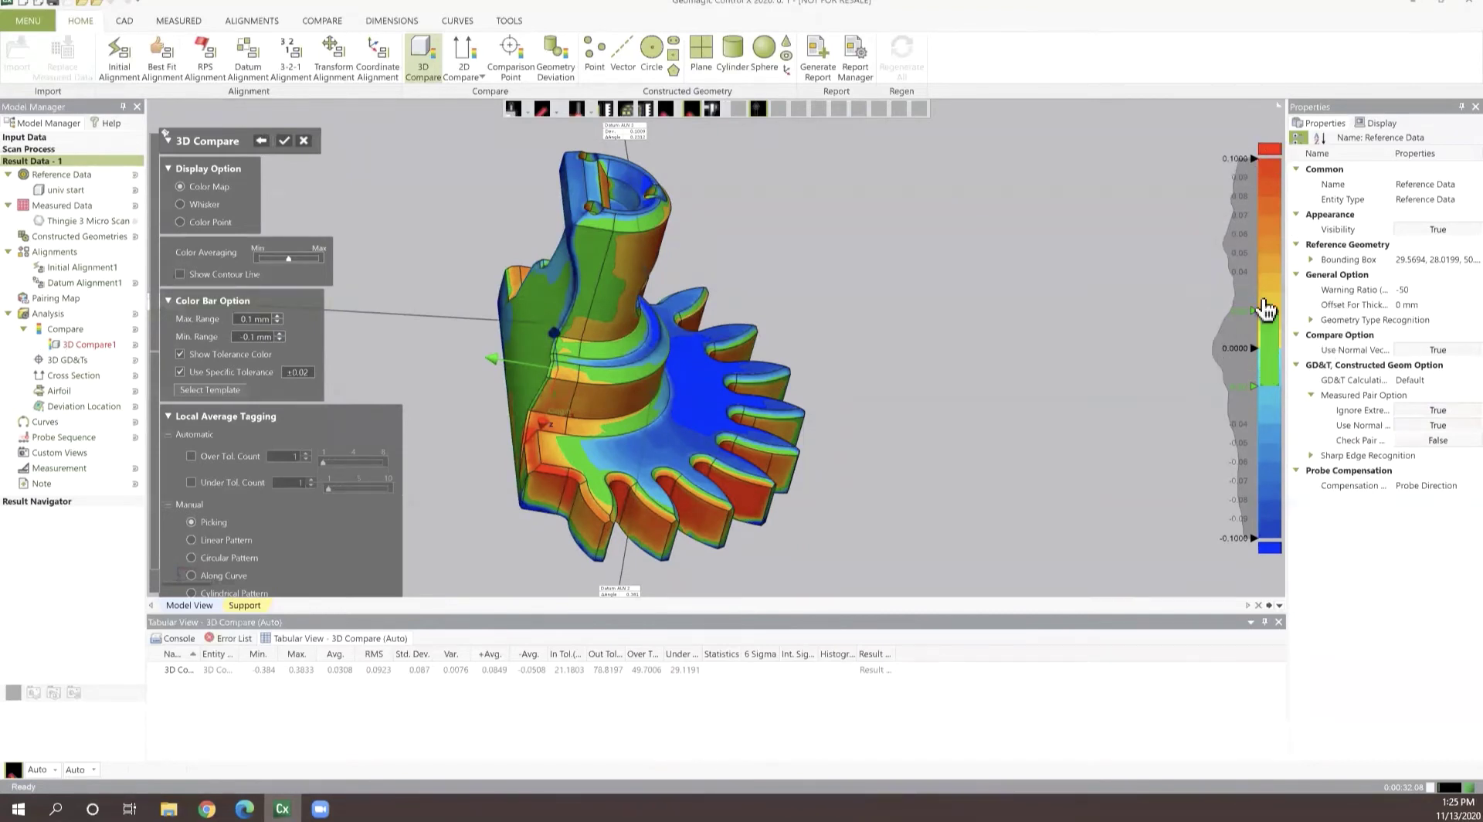
mouse_move(709, 307)
right_down()
mouse_move(462, 519)
mouse_move(589, 364)
mouse_move(875, 346)
mouse_move(646, 244)
mouse_move(590, 330)
right_up()
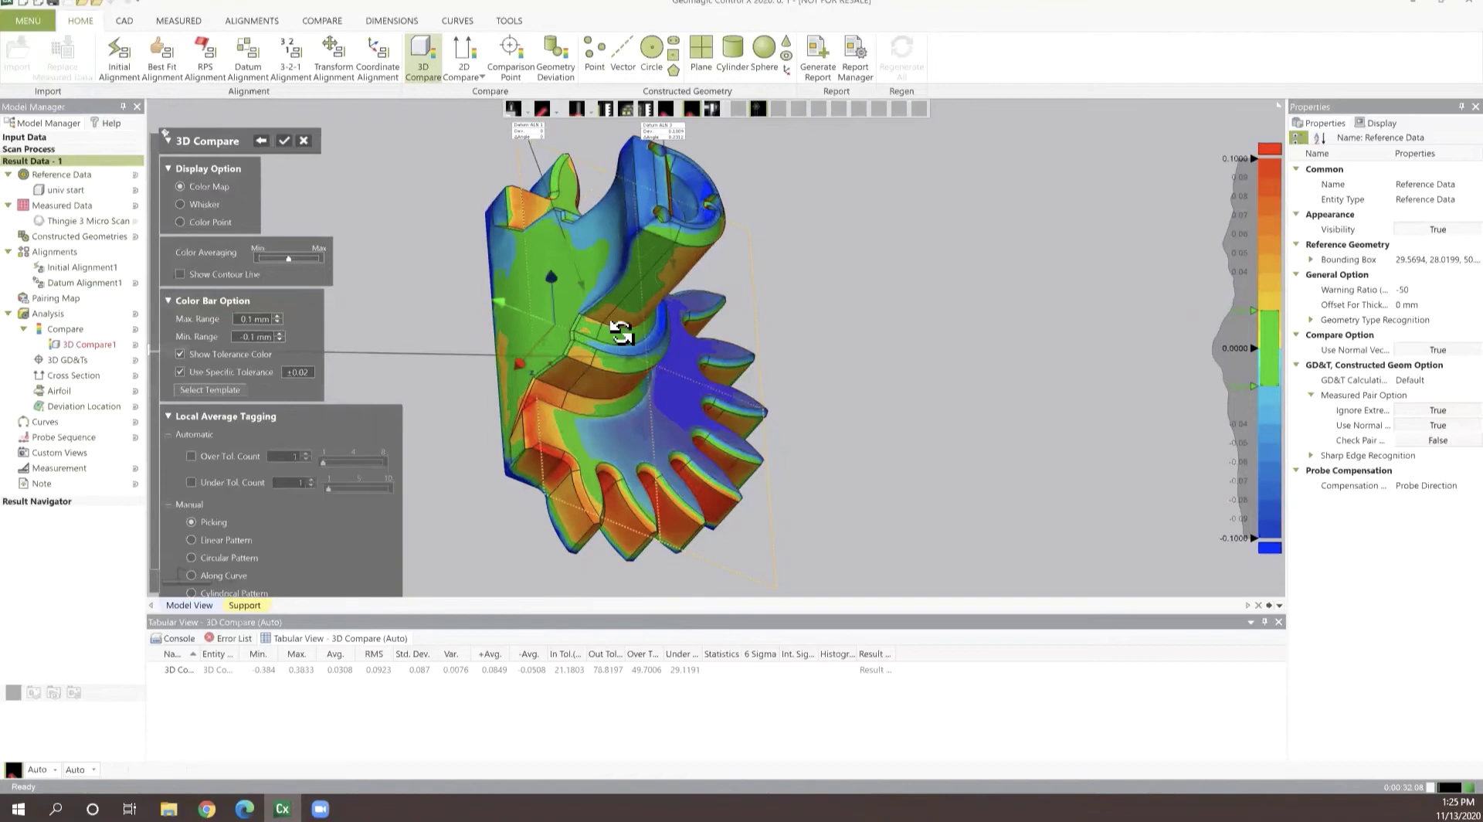
right_drag(613, 324, 600, 229)
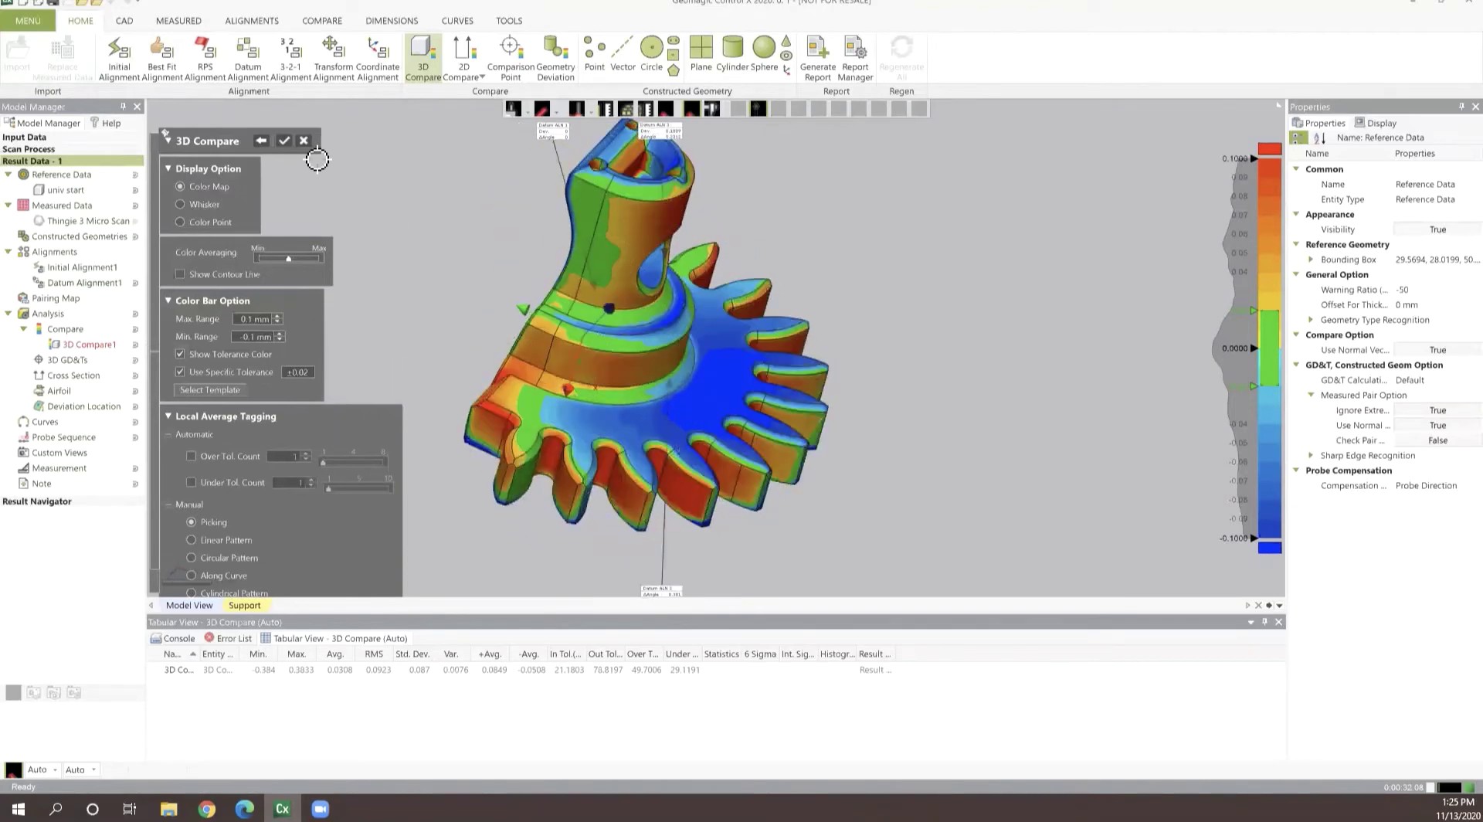
click(286, 142)
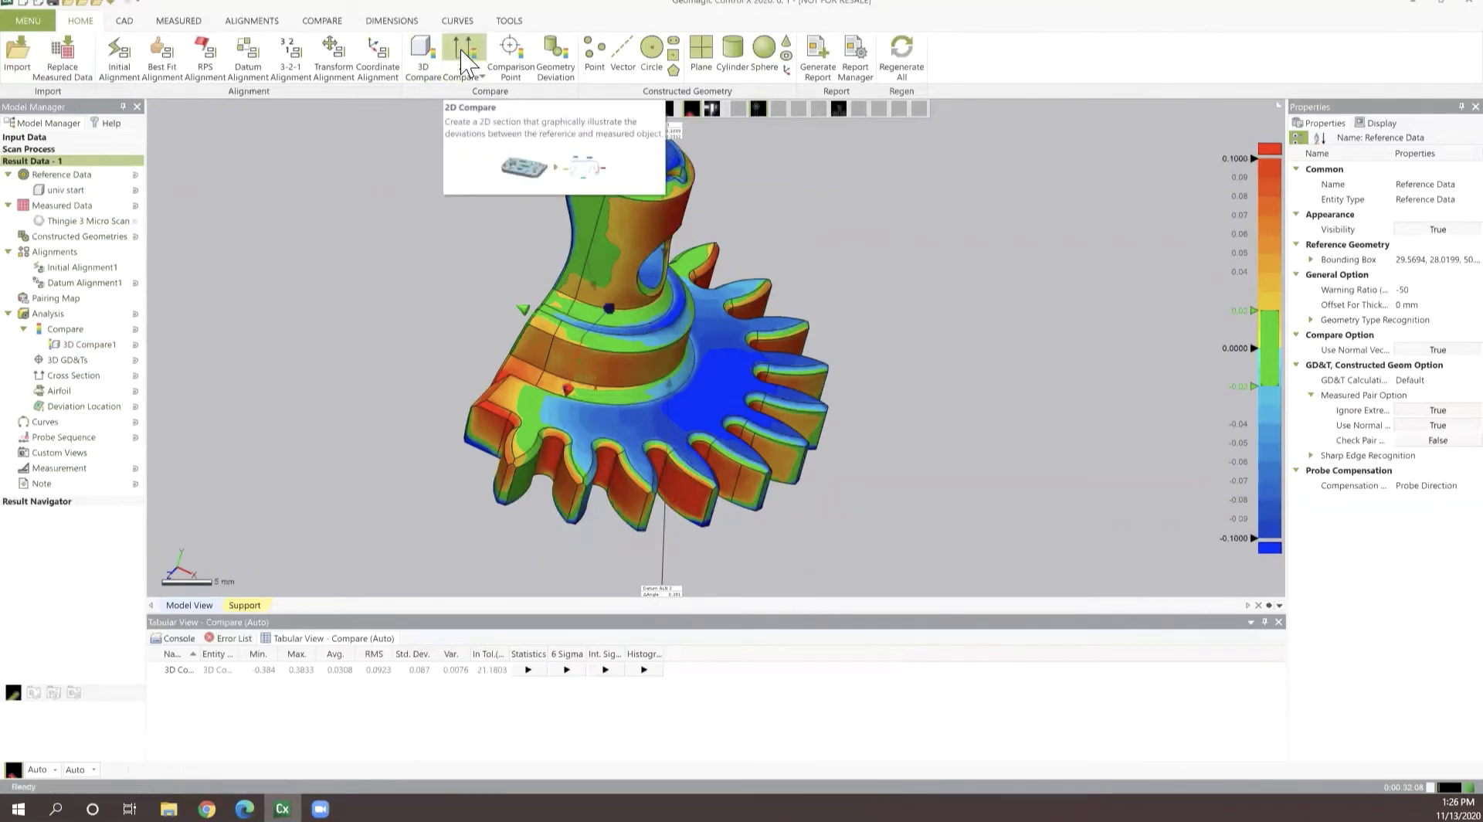
Step: Create a 2D Compare section on the Z base plane at 0 mm offset with a whisker multiplier of 7
click(464, 58)
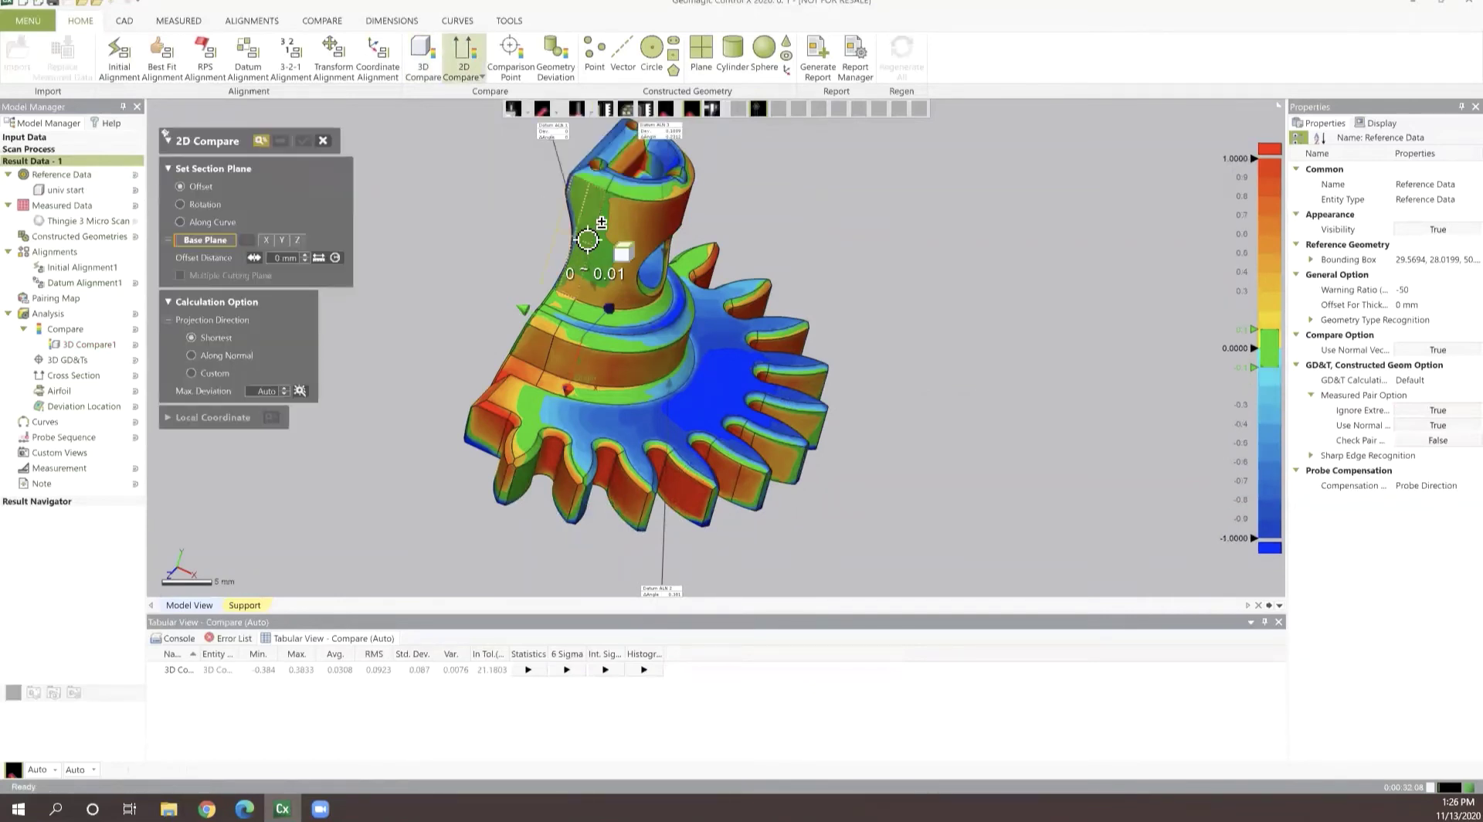
right_drag(646, 321, 679, 189)
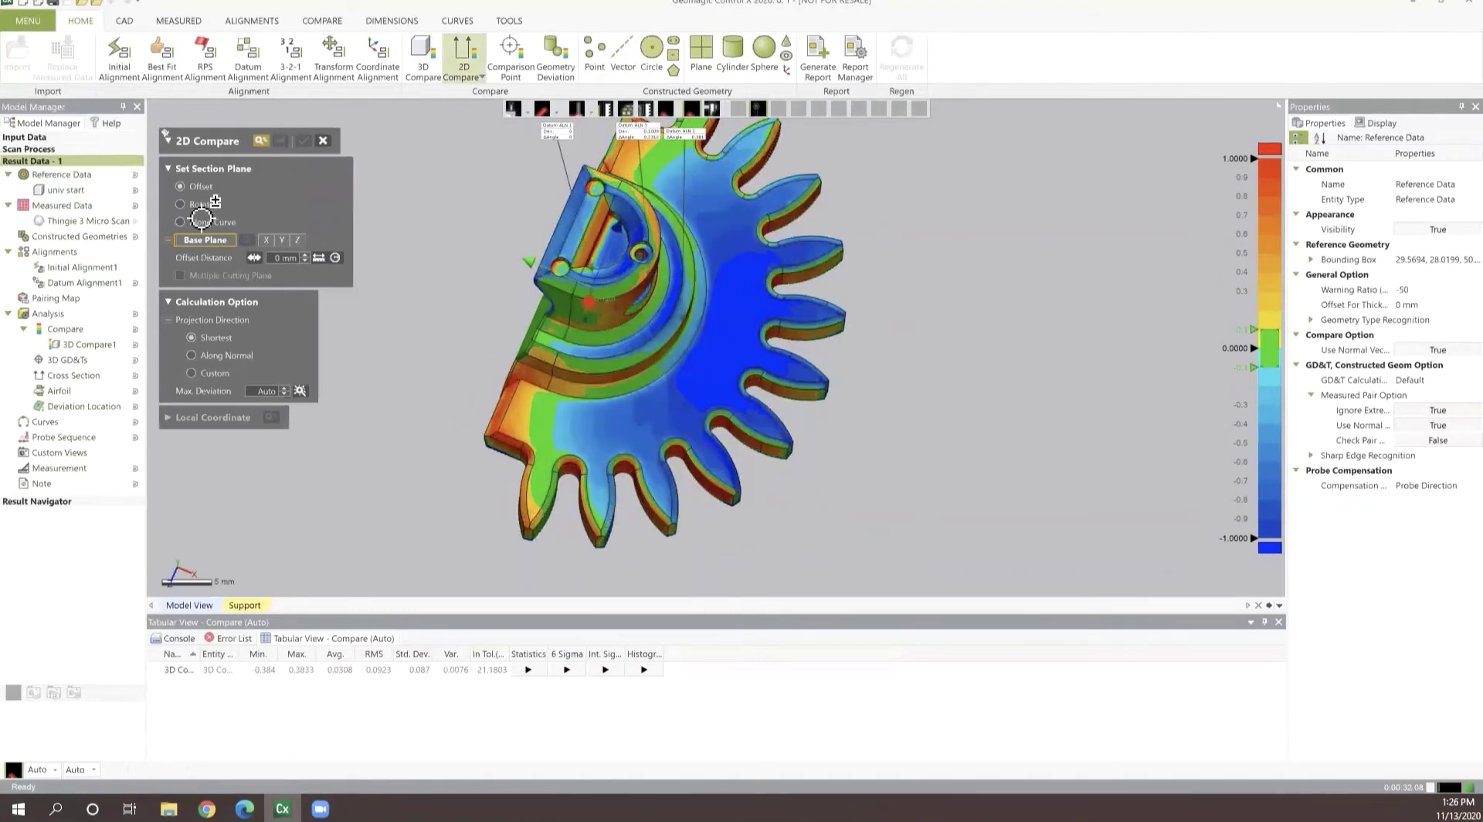
click(297, 241)
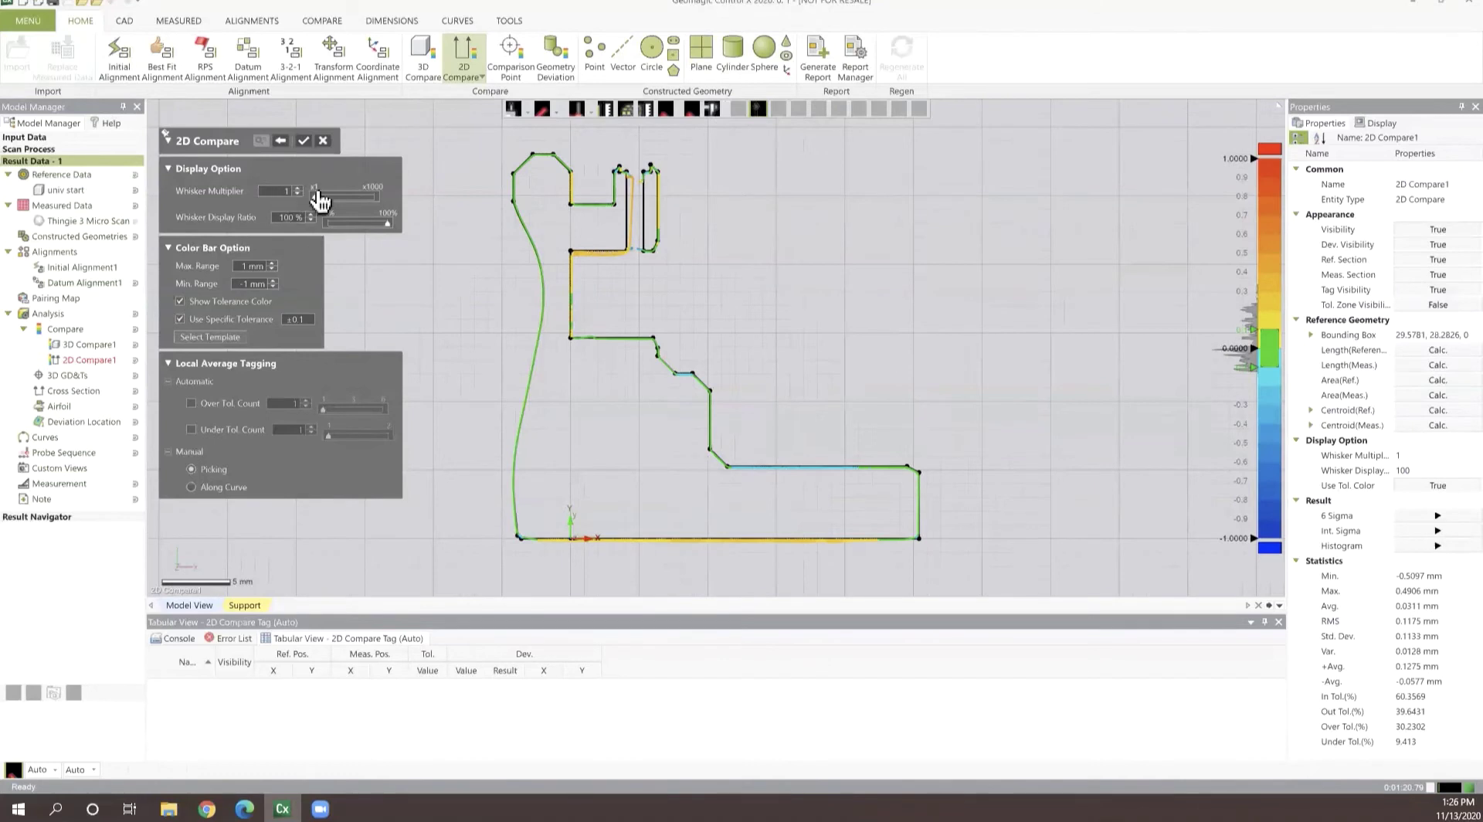
drag(324, 207, 425, 209)
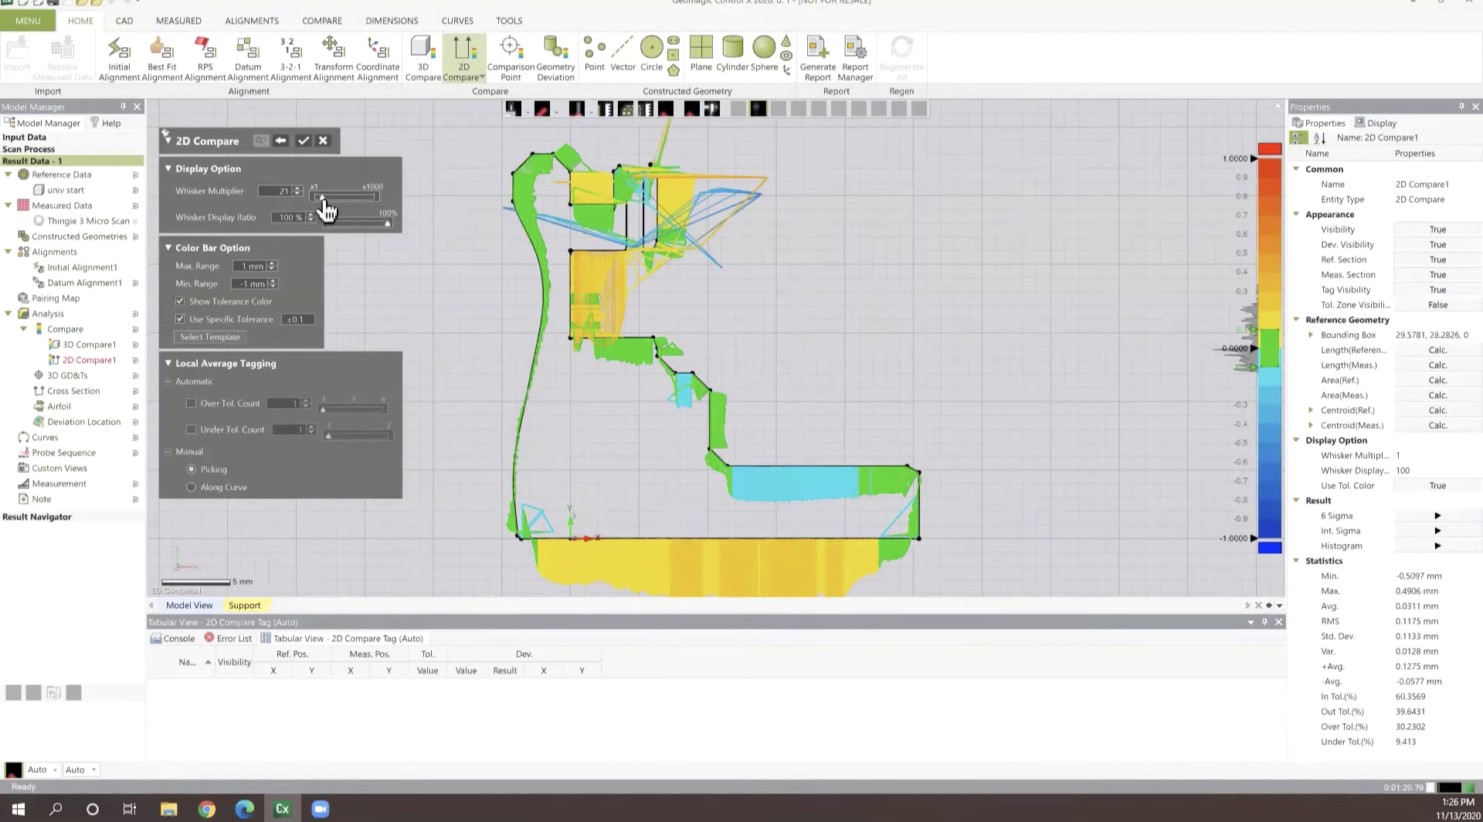
drag(327, 209, 347, 205)
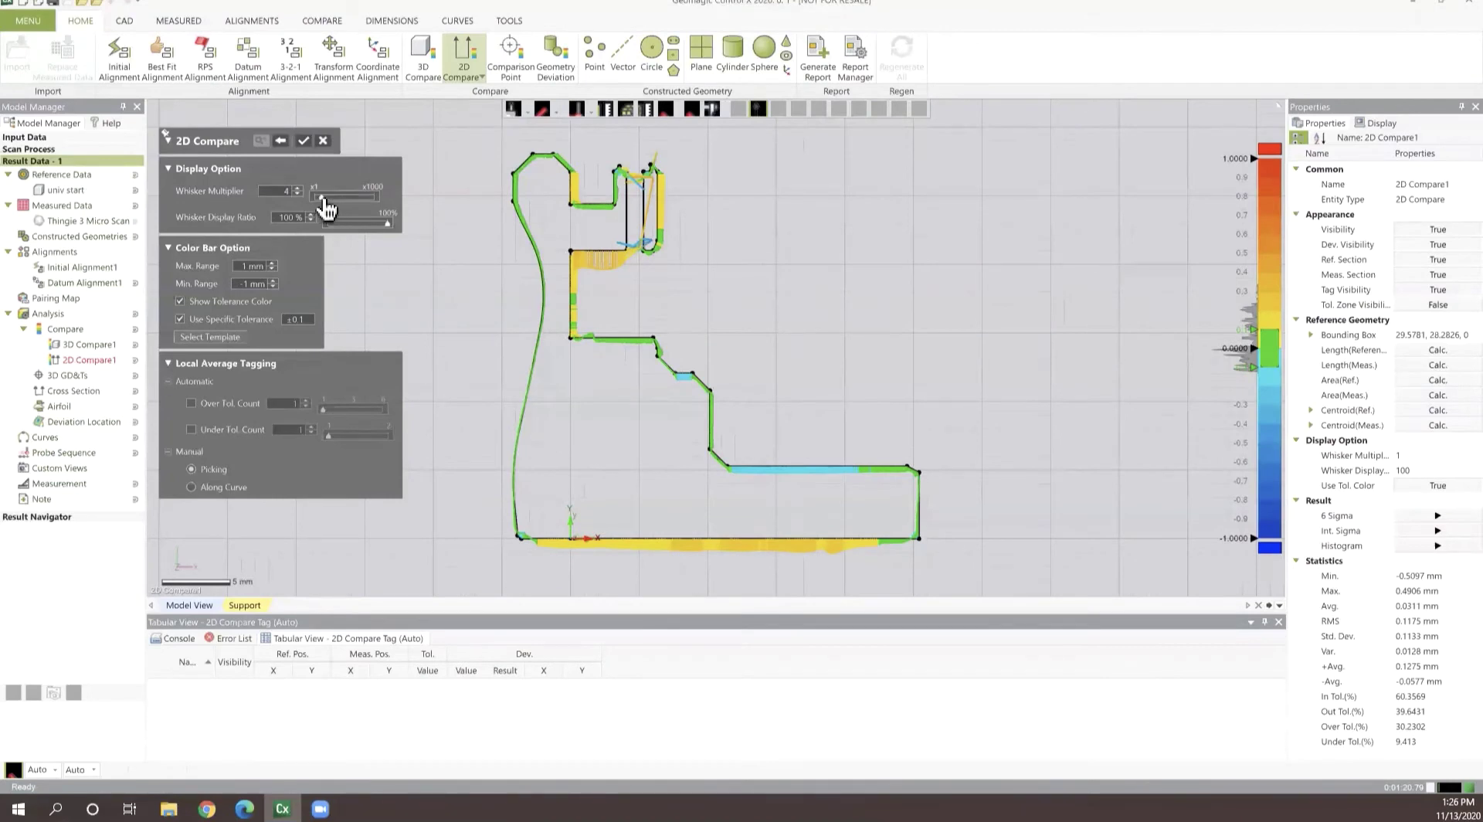
scroll(326, 200, up, 1)
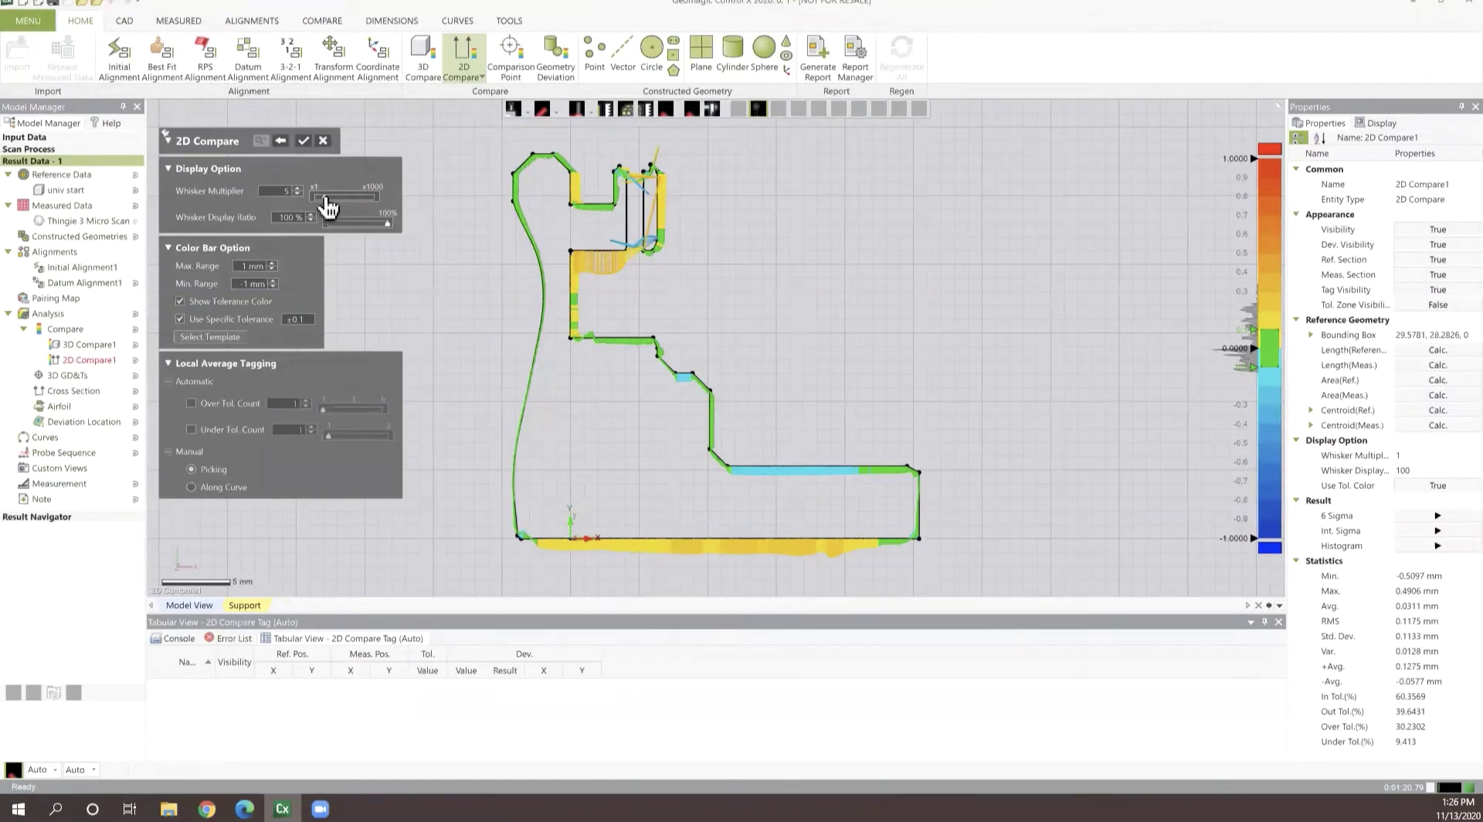
scroll(328, 203, up, 2)
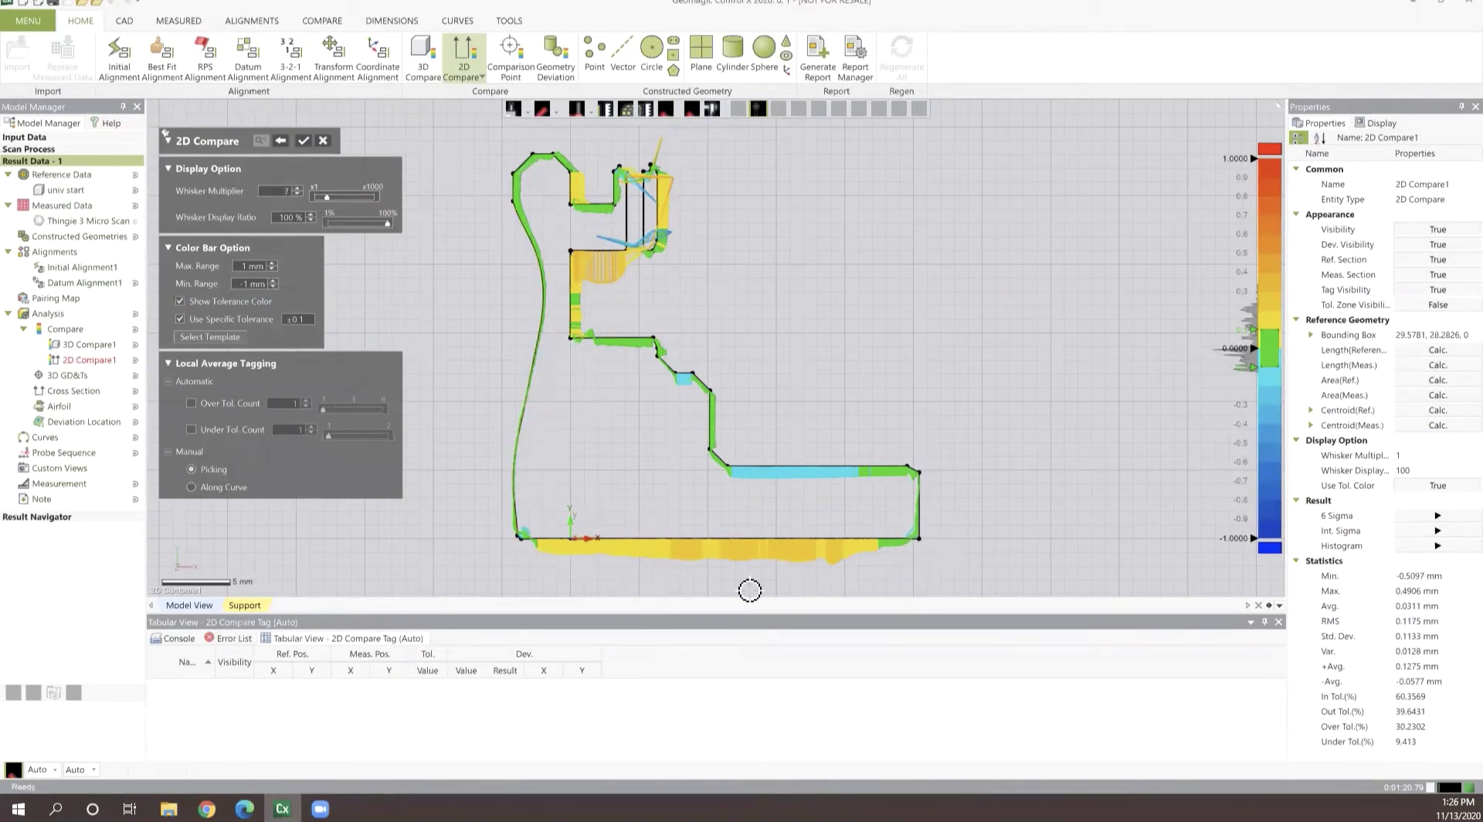
click(302, 141)
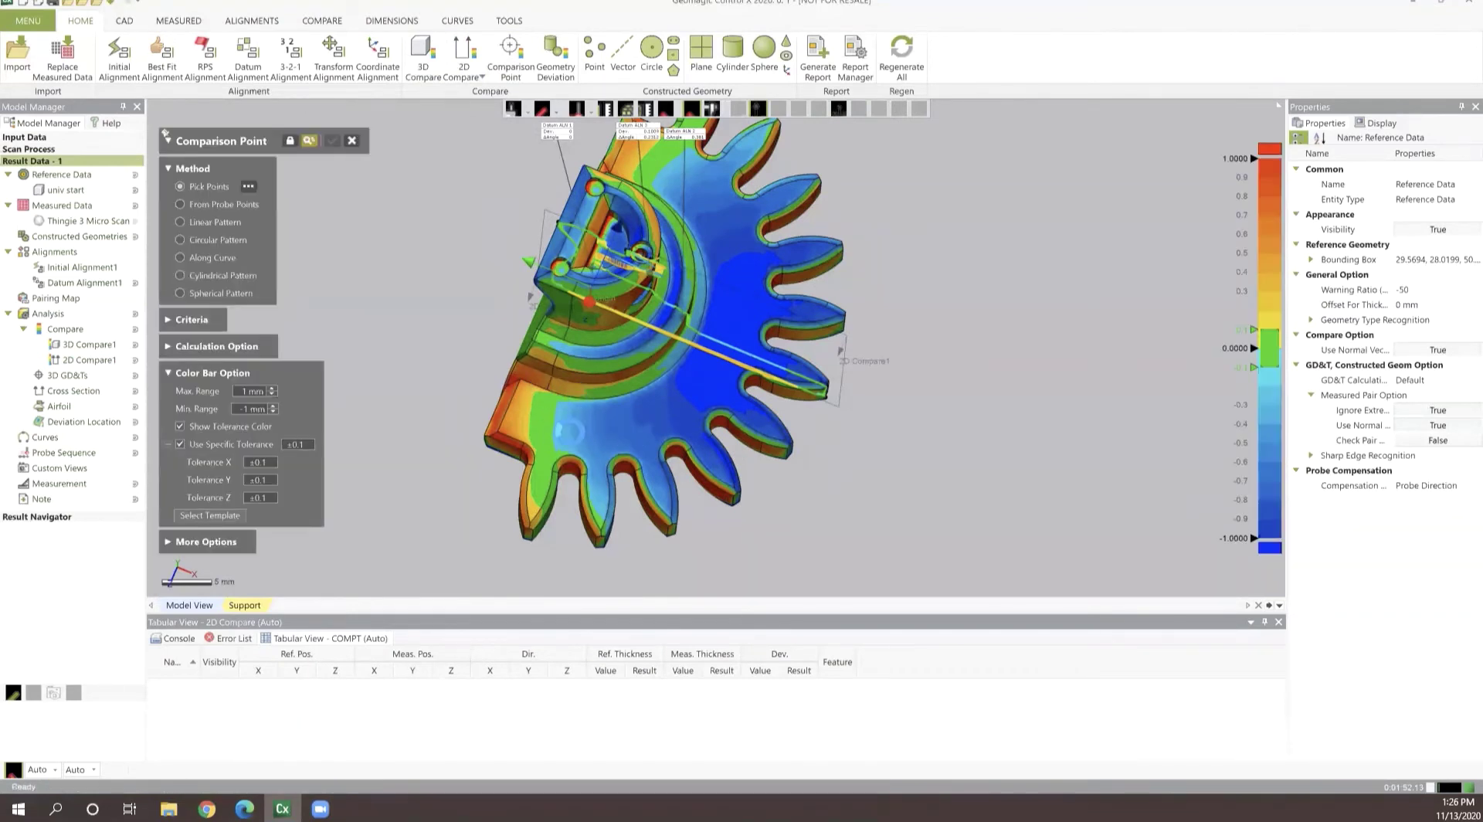
Step: Add two picked comparison points with ±0.1 tolerance on the gear's flat upper face, one near the straight edge and one near the teeth
click(556, 414)
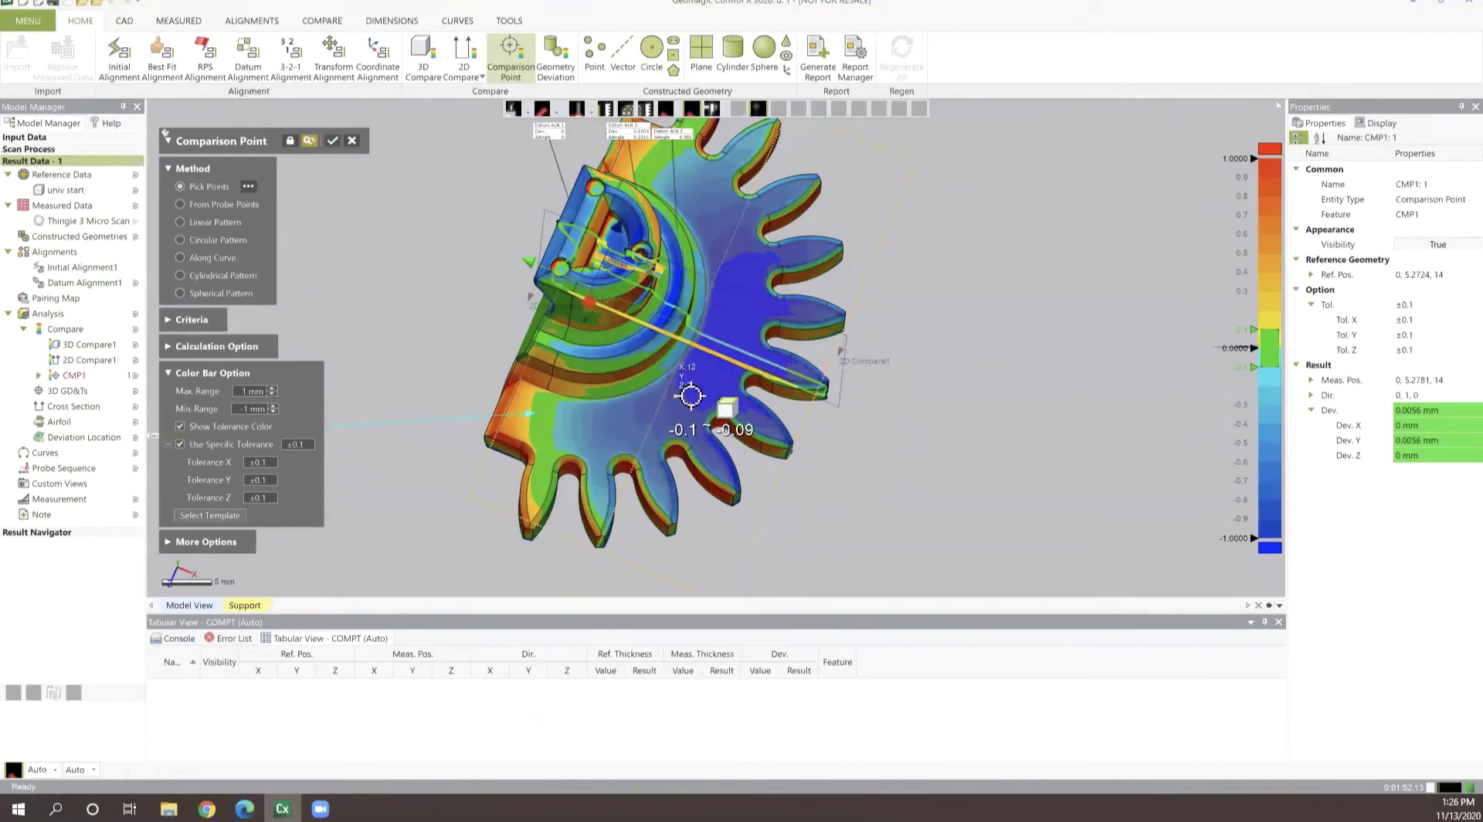
click(799, 411)
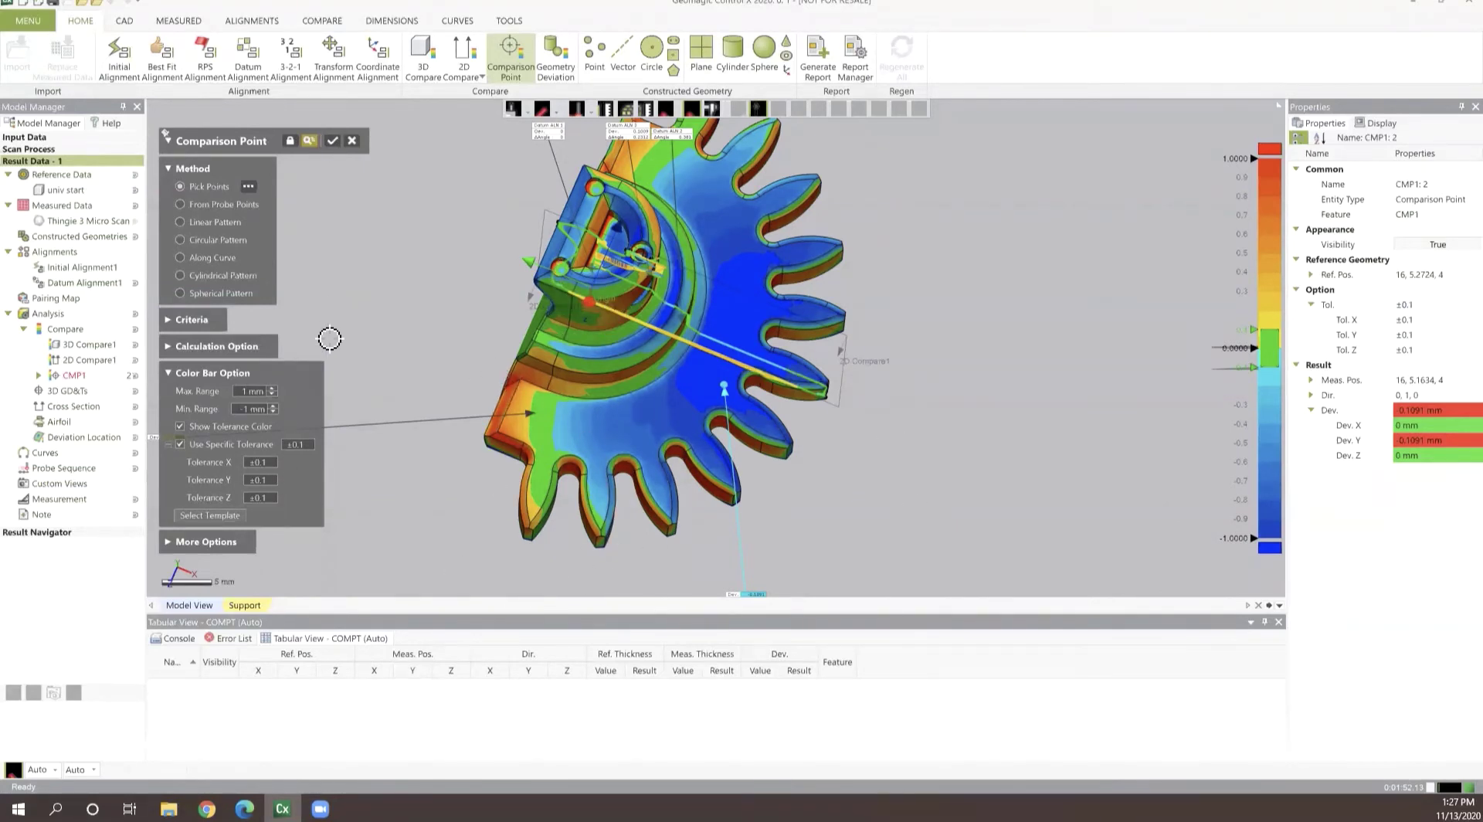
click(334, 151)
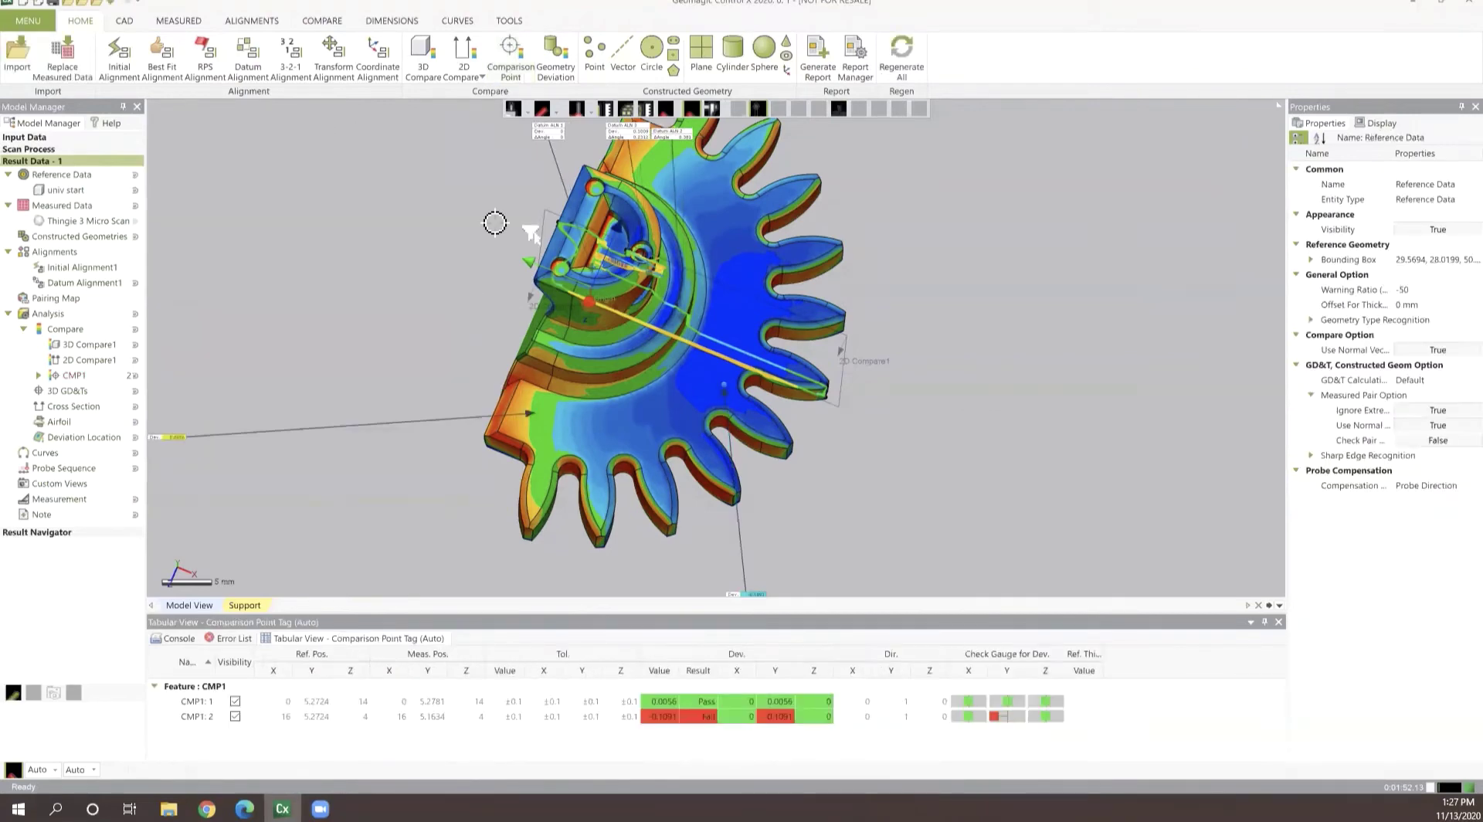
right_drag(347, 108, 569, 285)
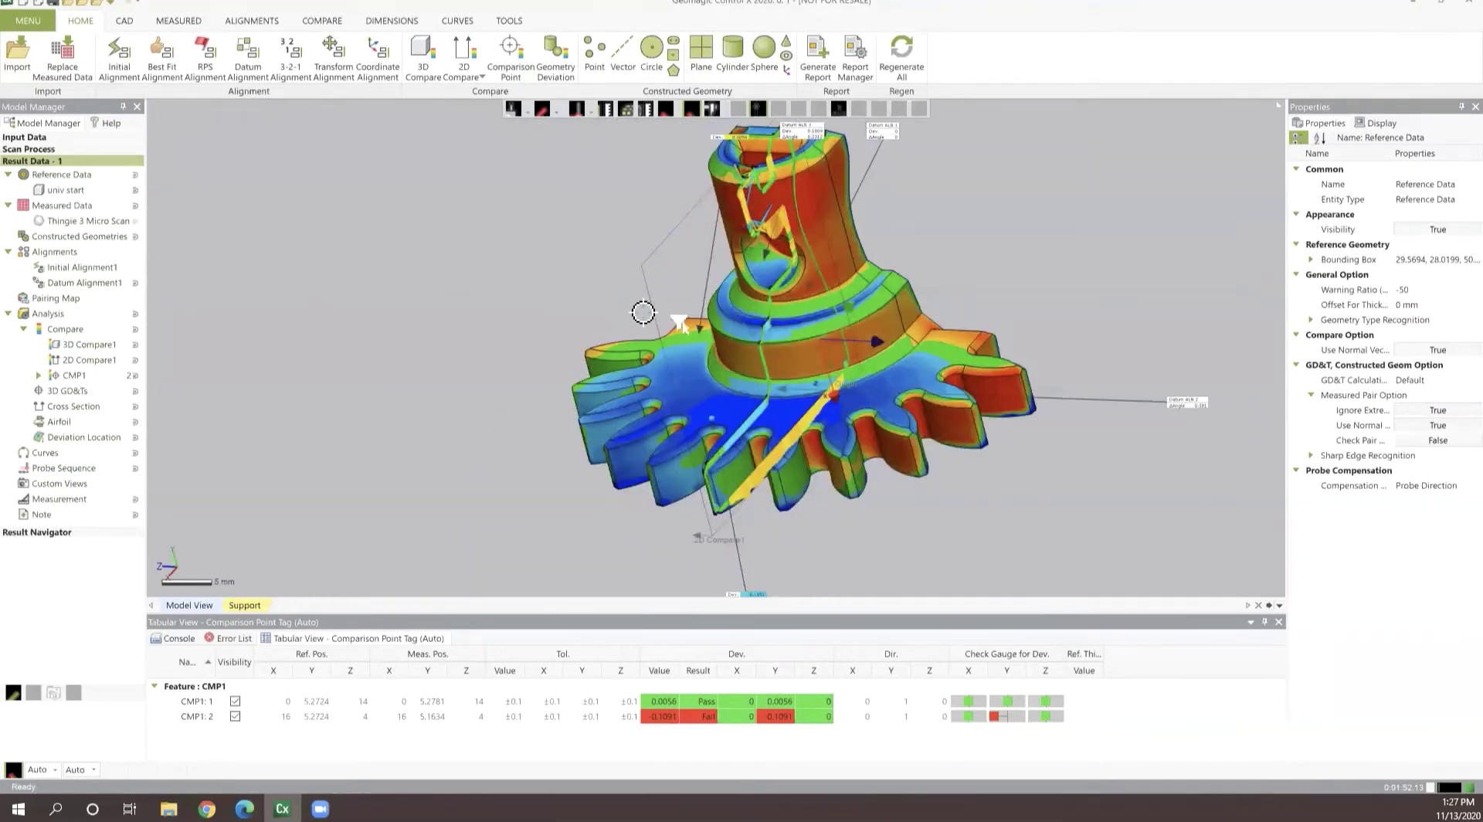
mouse_move(669, 348)
Step: Add an angular Smart Dimension with ±1 tolerance between the large cylindrical boss and the shaft's cross hole, and review its result row
click(384, 22)
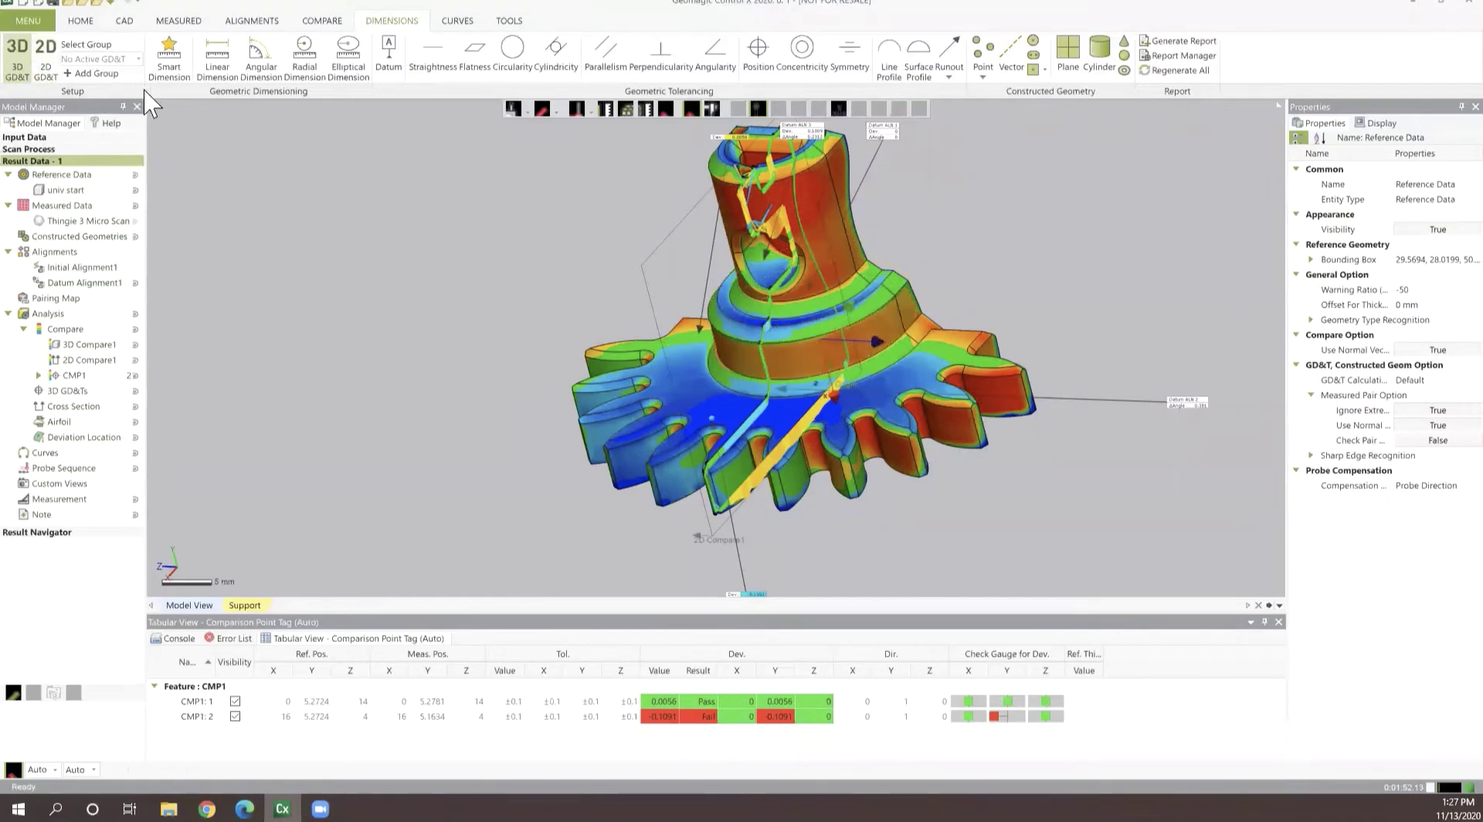
click(167, 69)
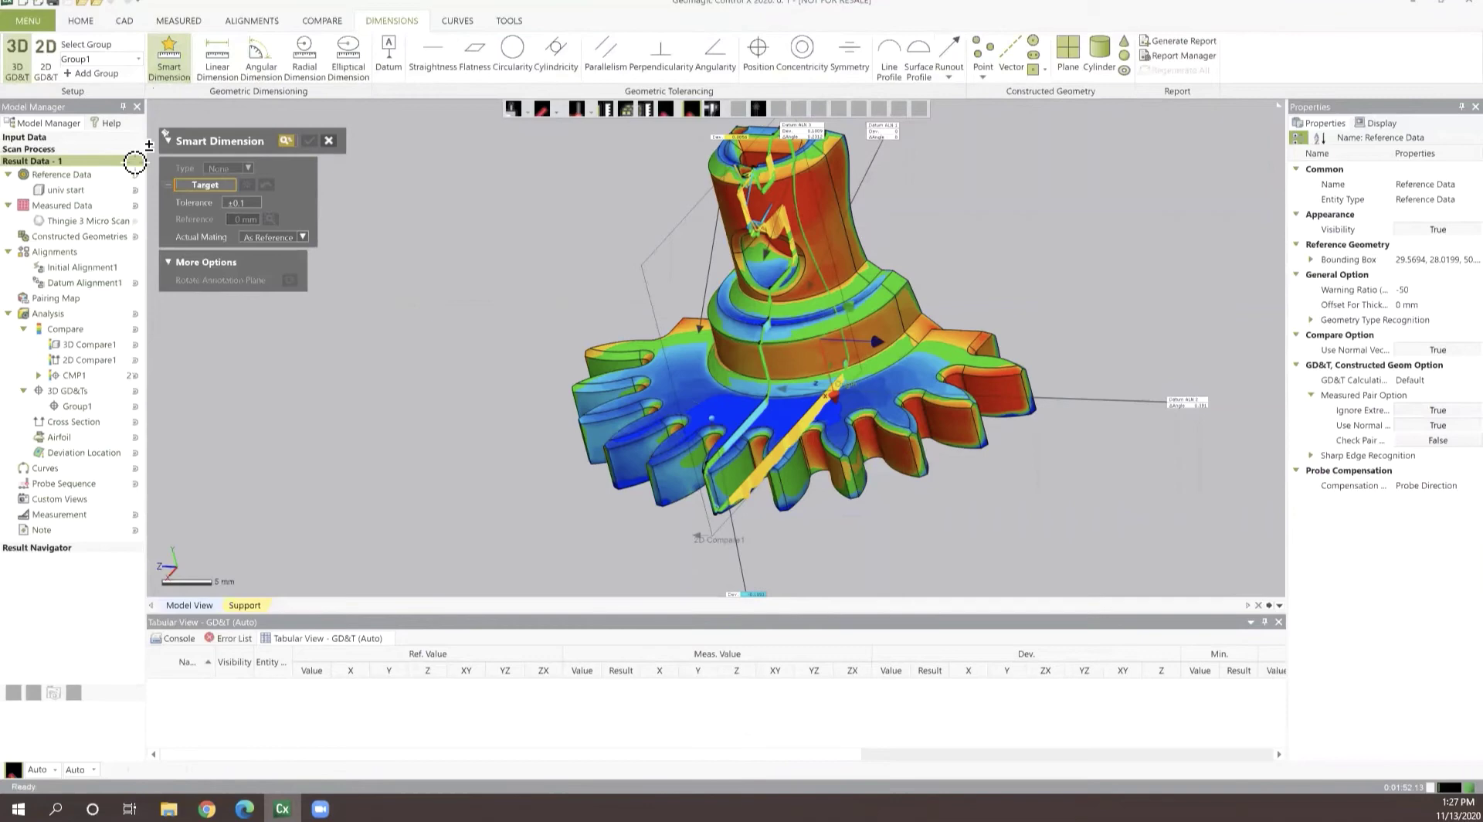
click(799, 360)
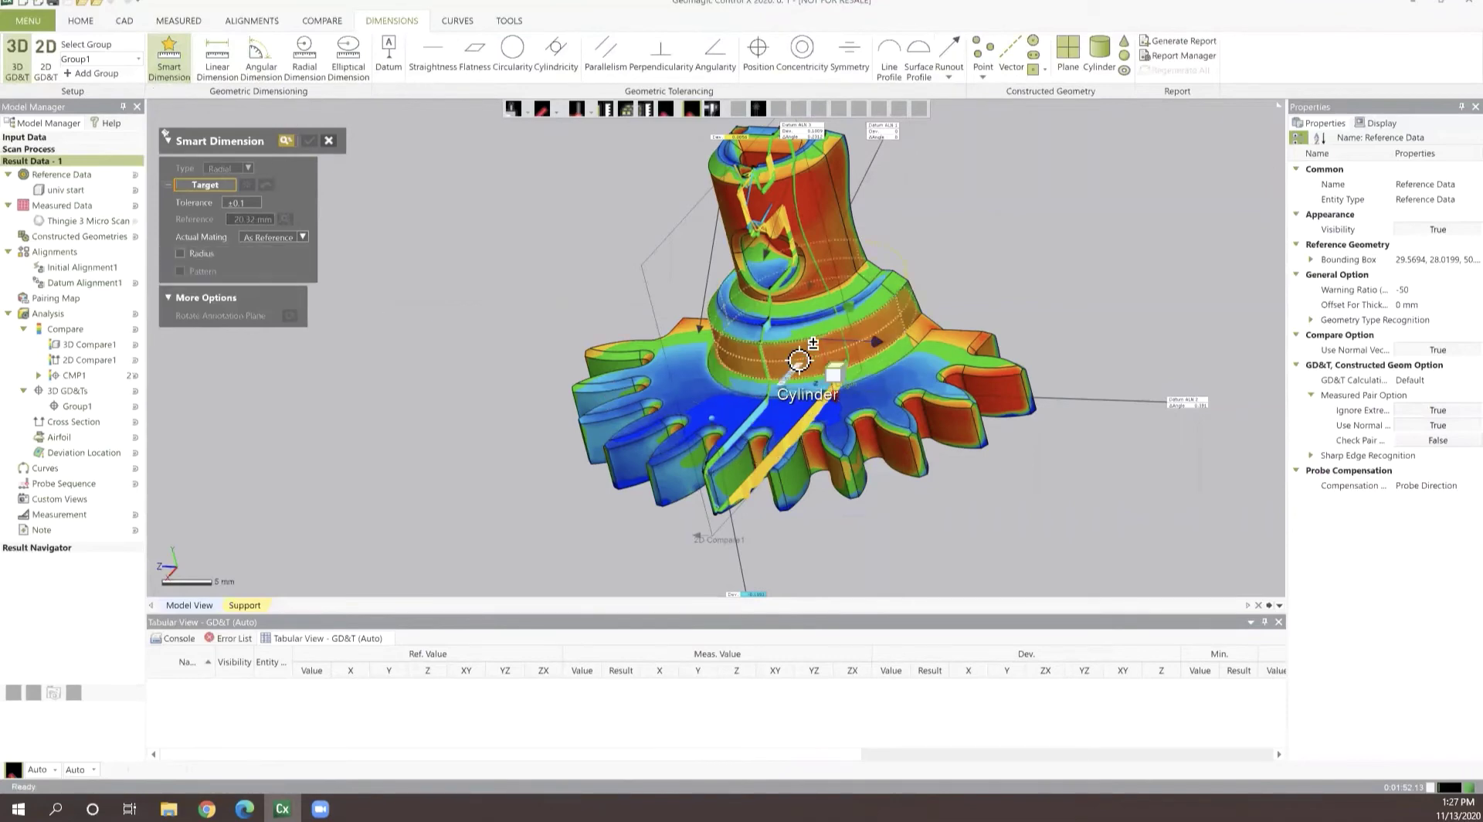
click(773, 268)
click(773, 270)
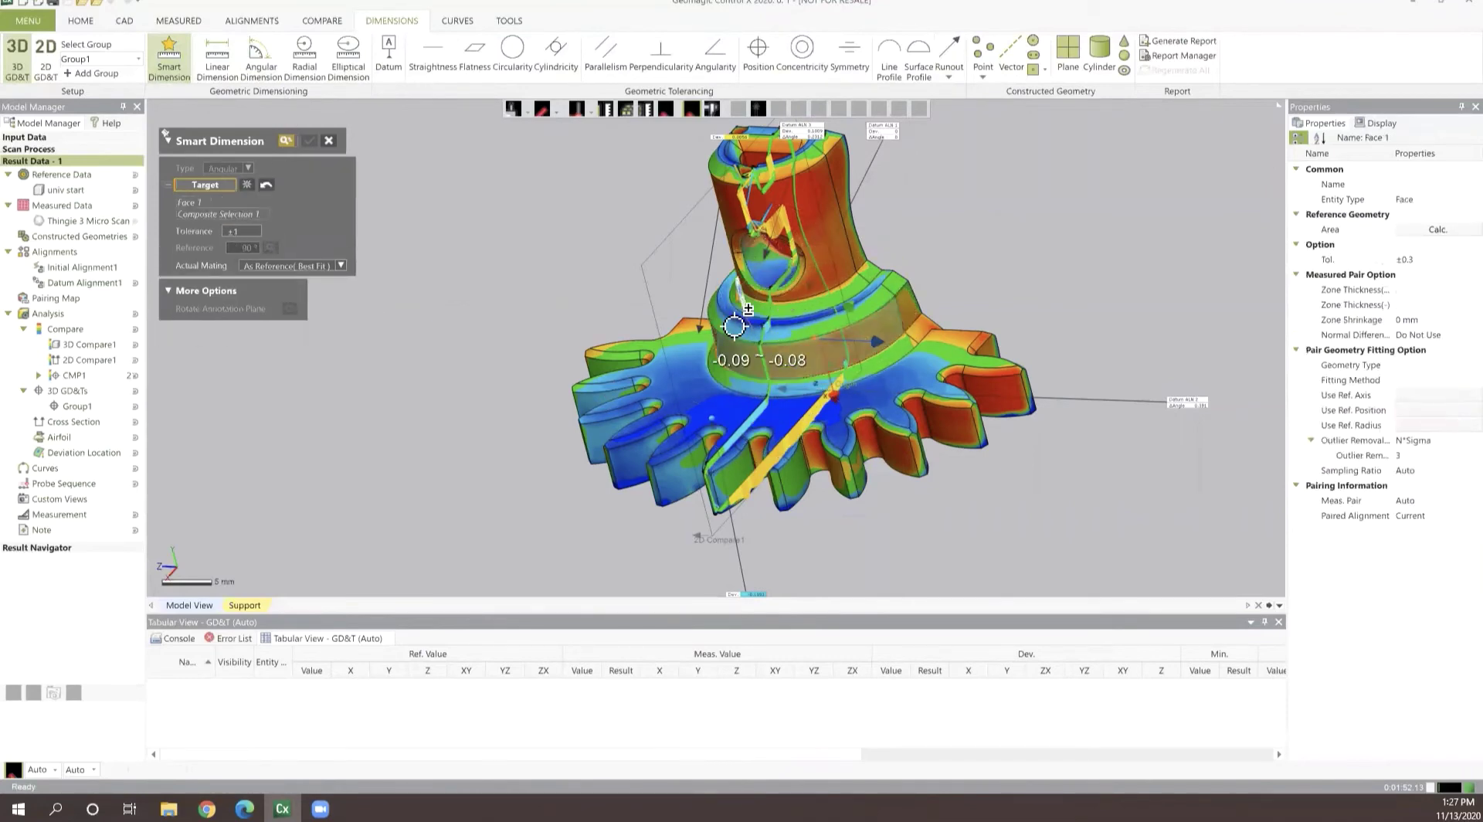
mouse_move(645, 341)
right_down()
mouse_move(440, 335)
mouse_move(646, 356)
right_up()
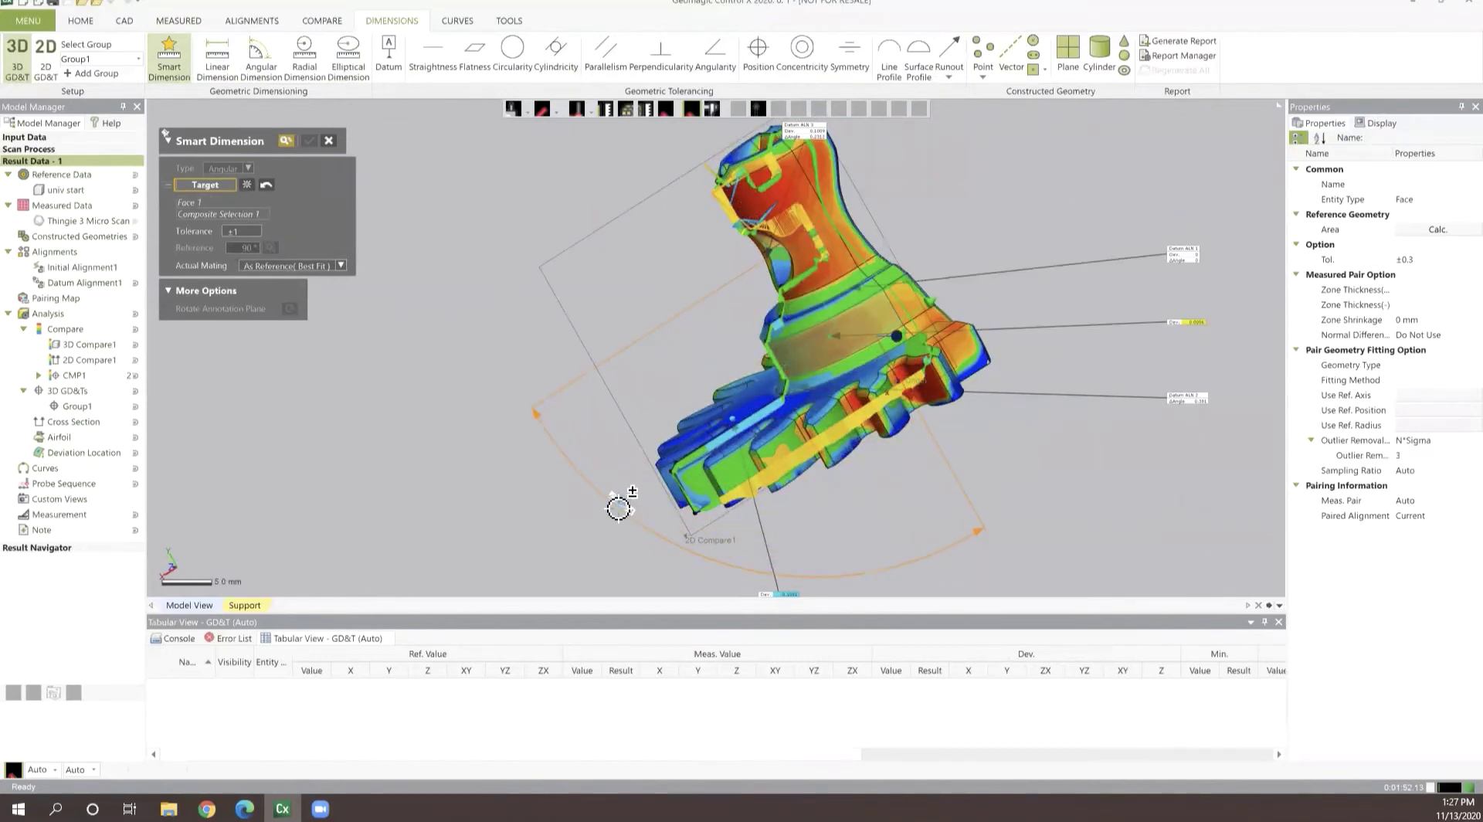
click(618, 507)
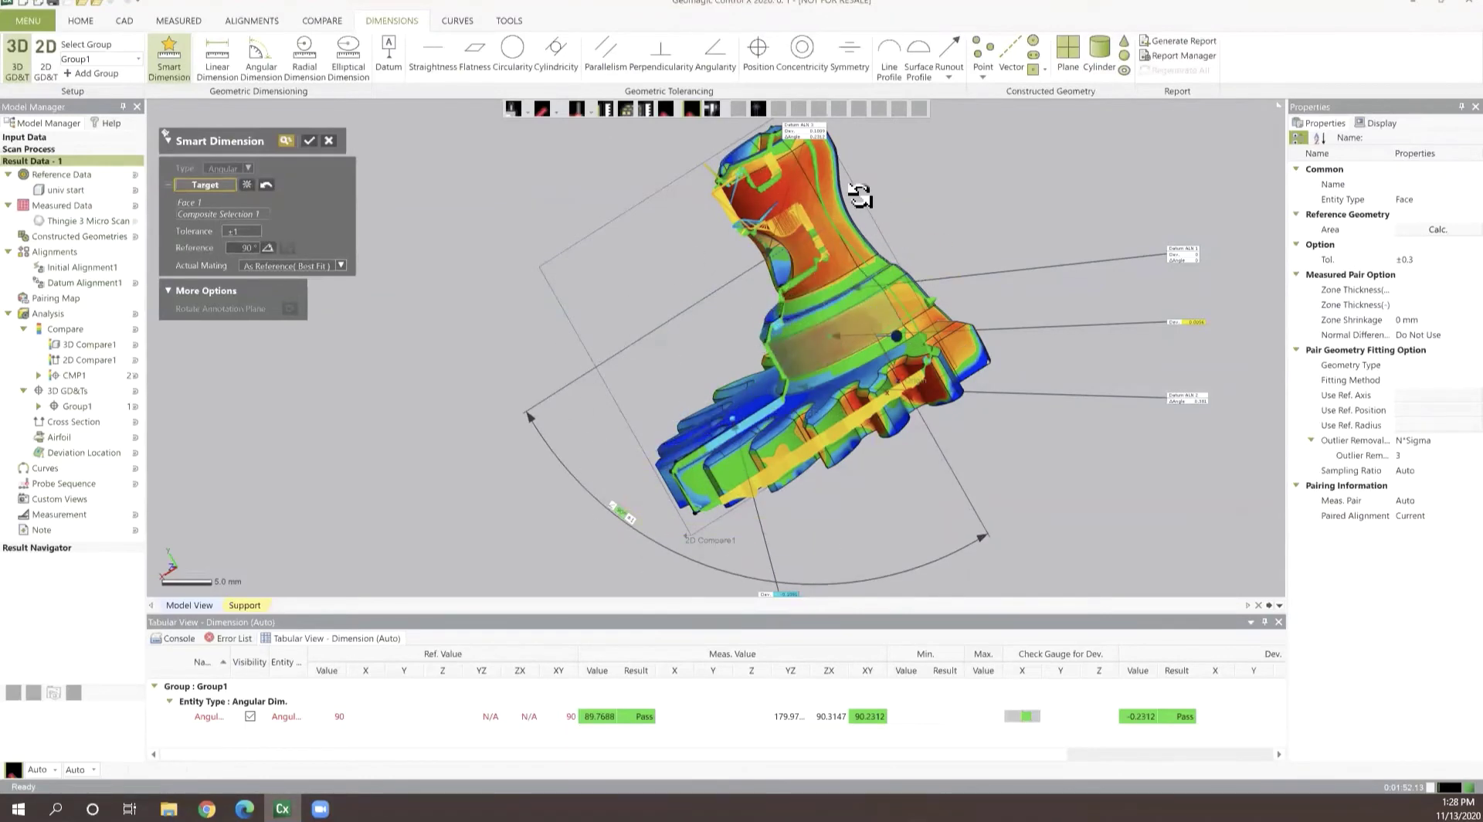
right_drag(861, 193, 861, 272)
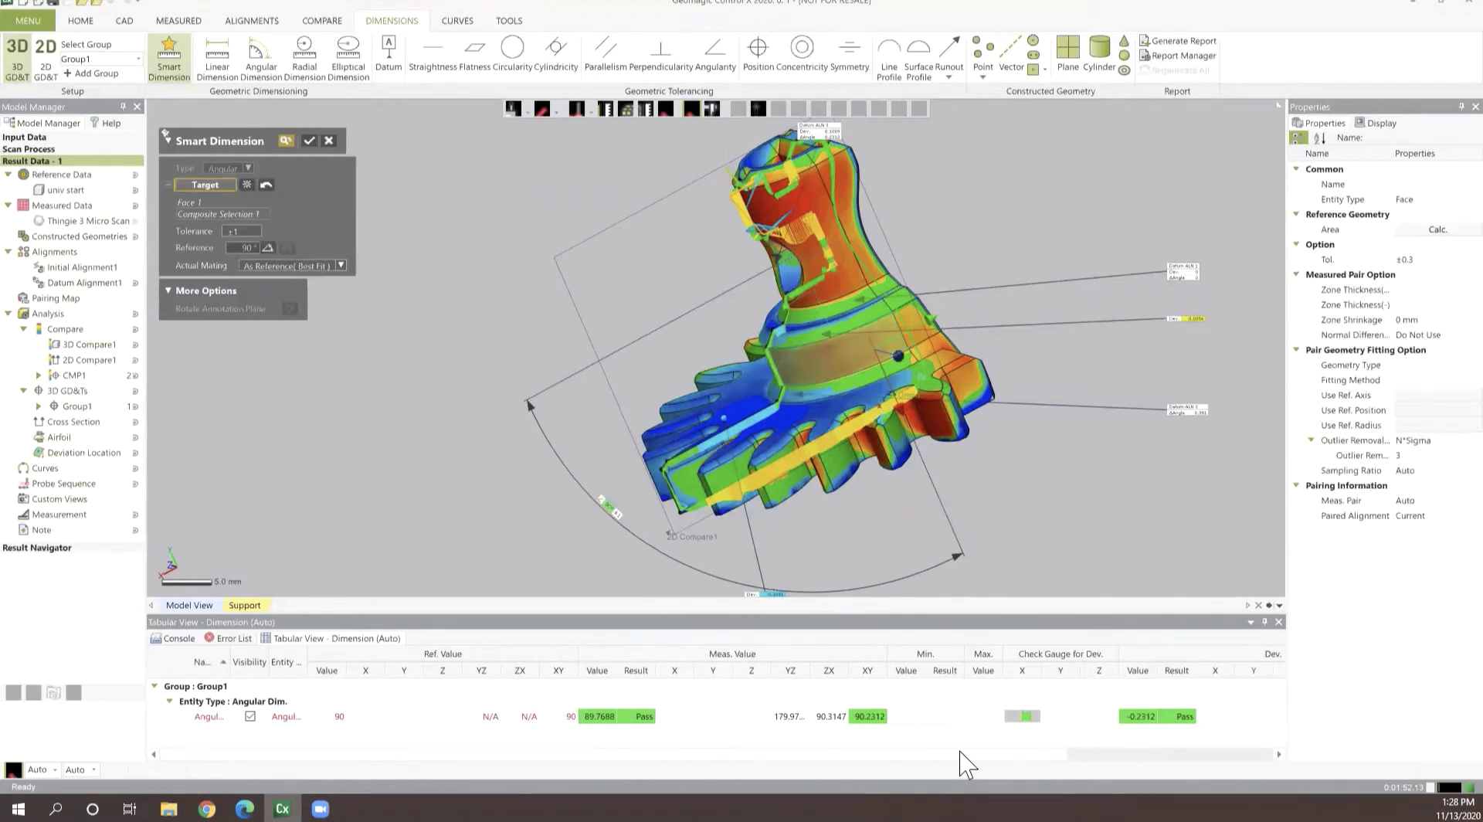
drag(961, 754, 1150, 751)
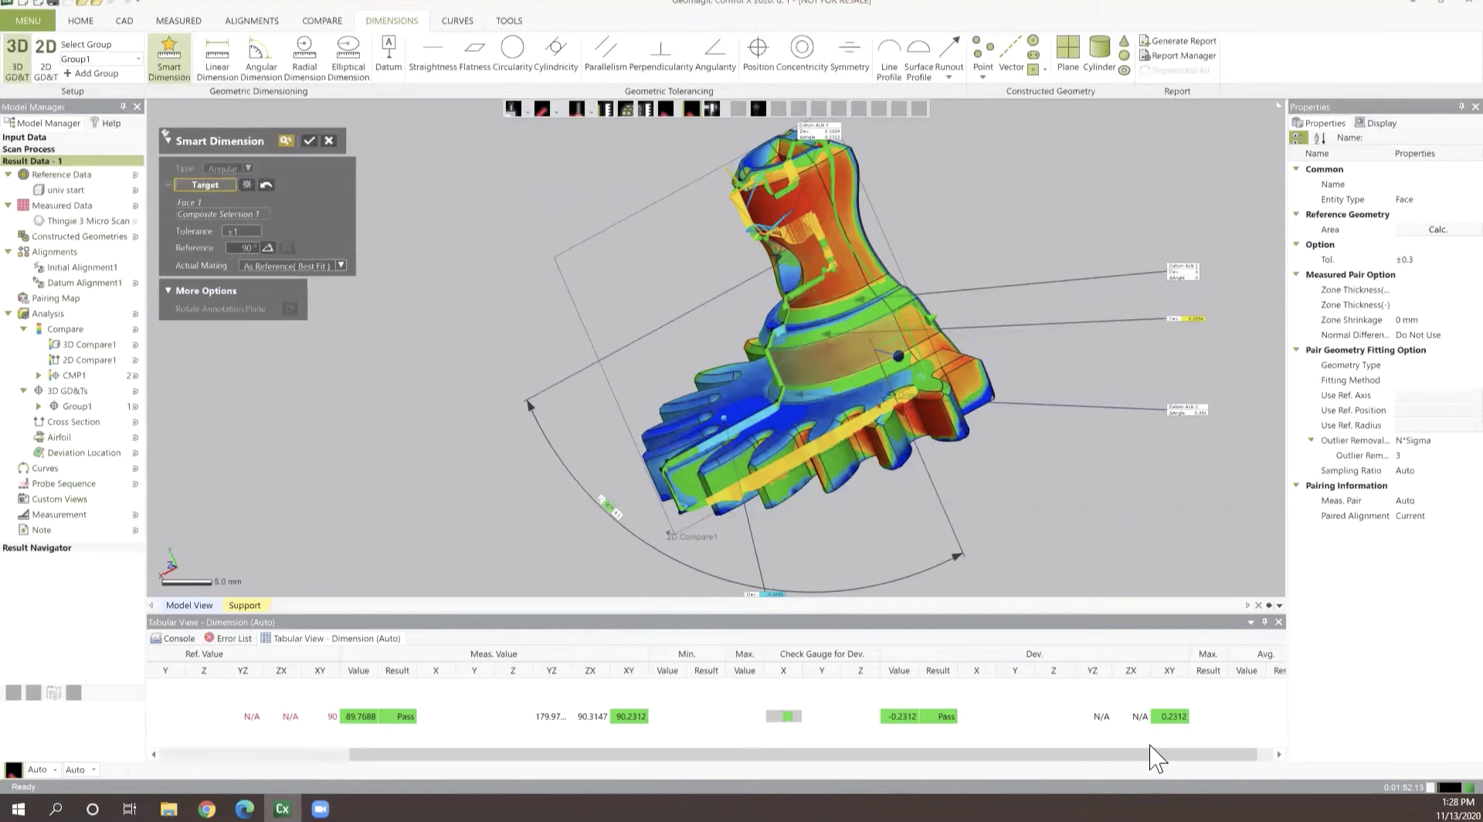
drag(1151, 749, 989, 753)
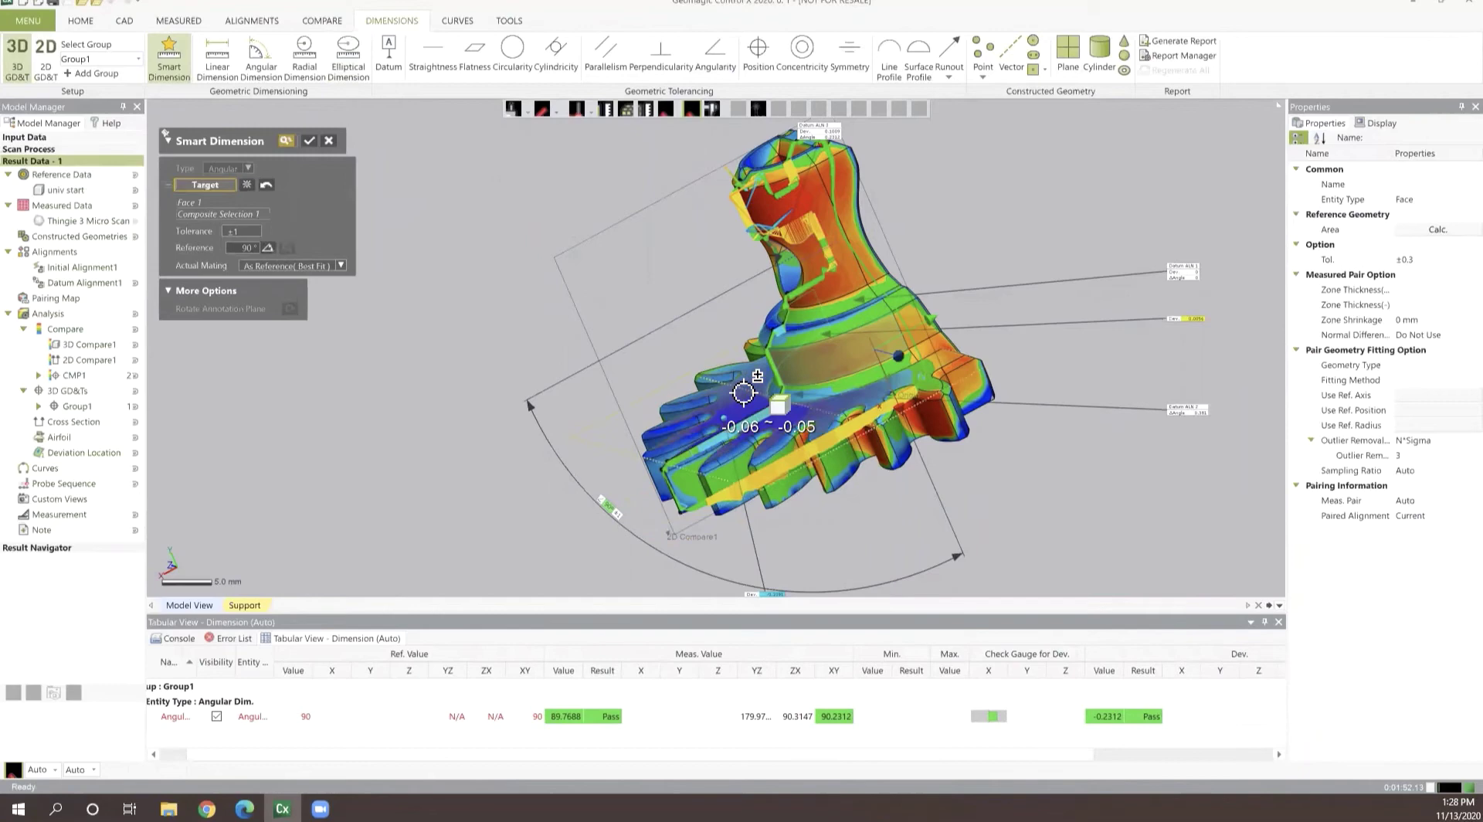
right_drag(707, 413, 838, 432)
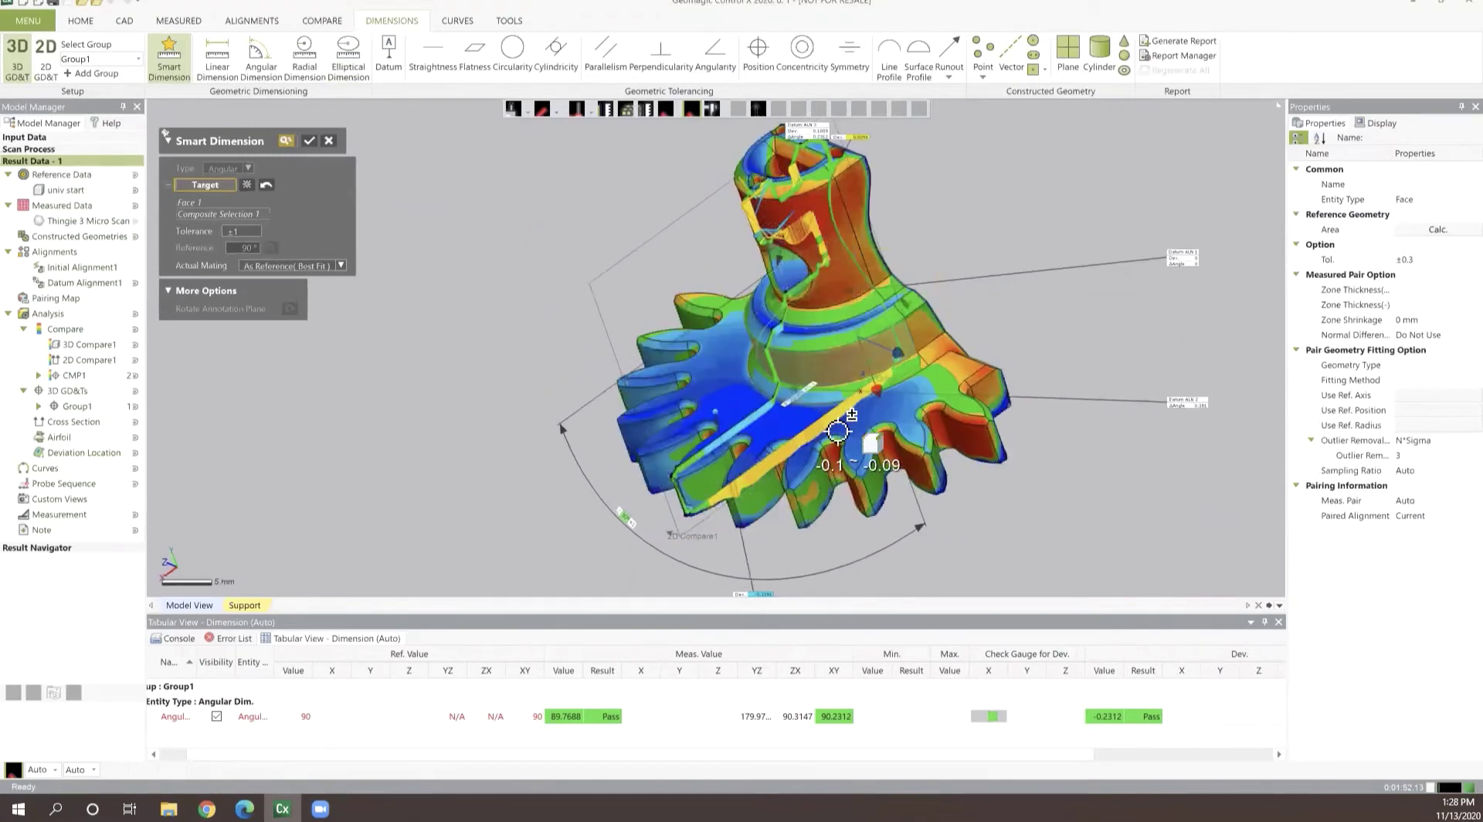
click(881, 412)
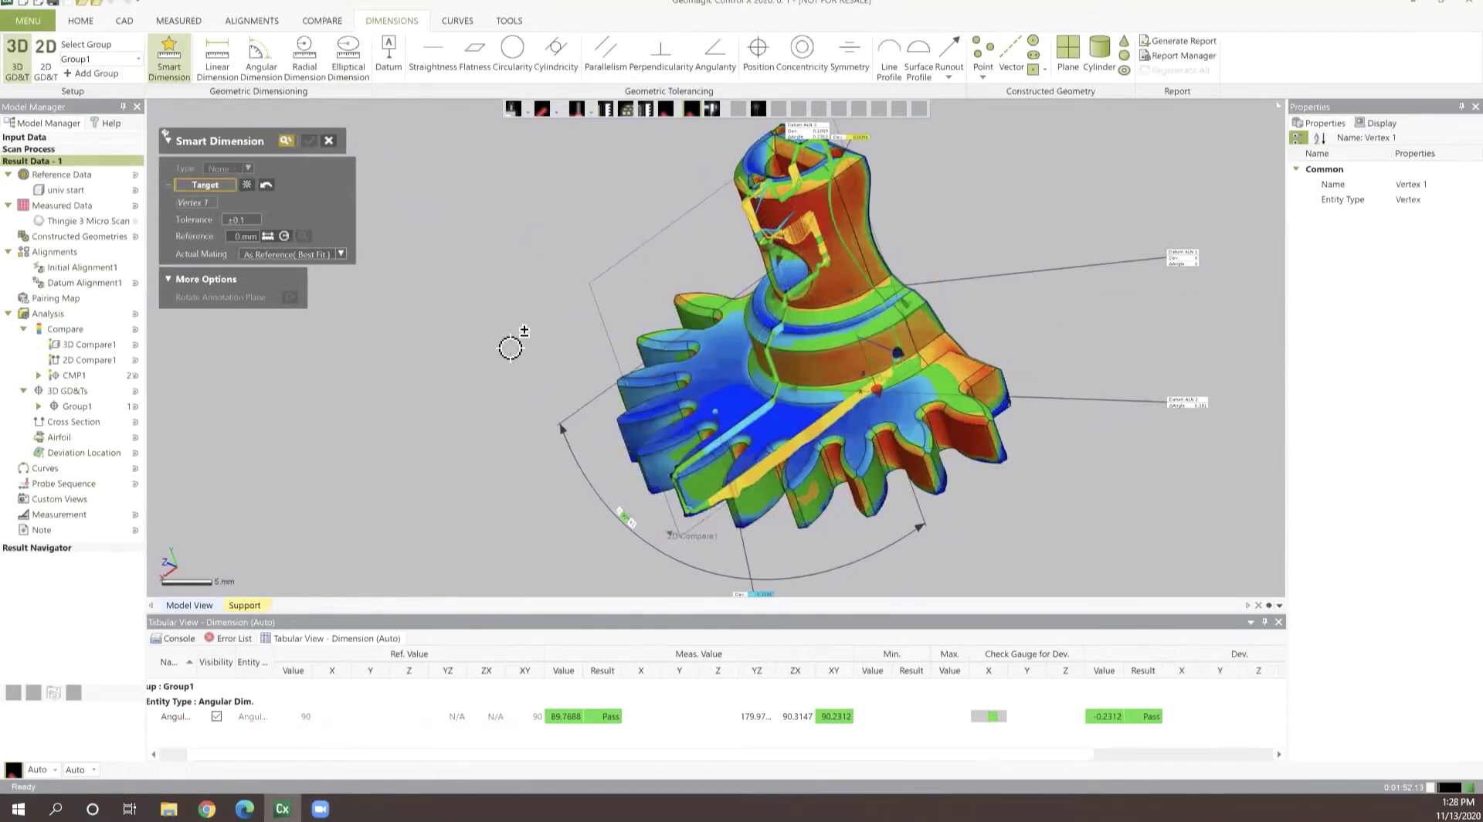
key(Escape)
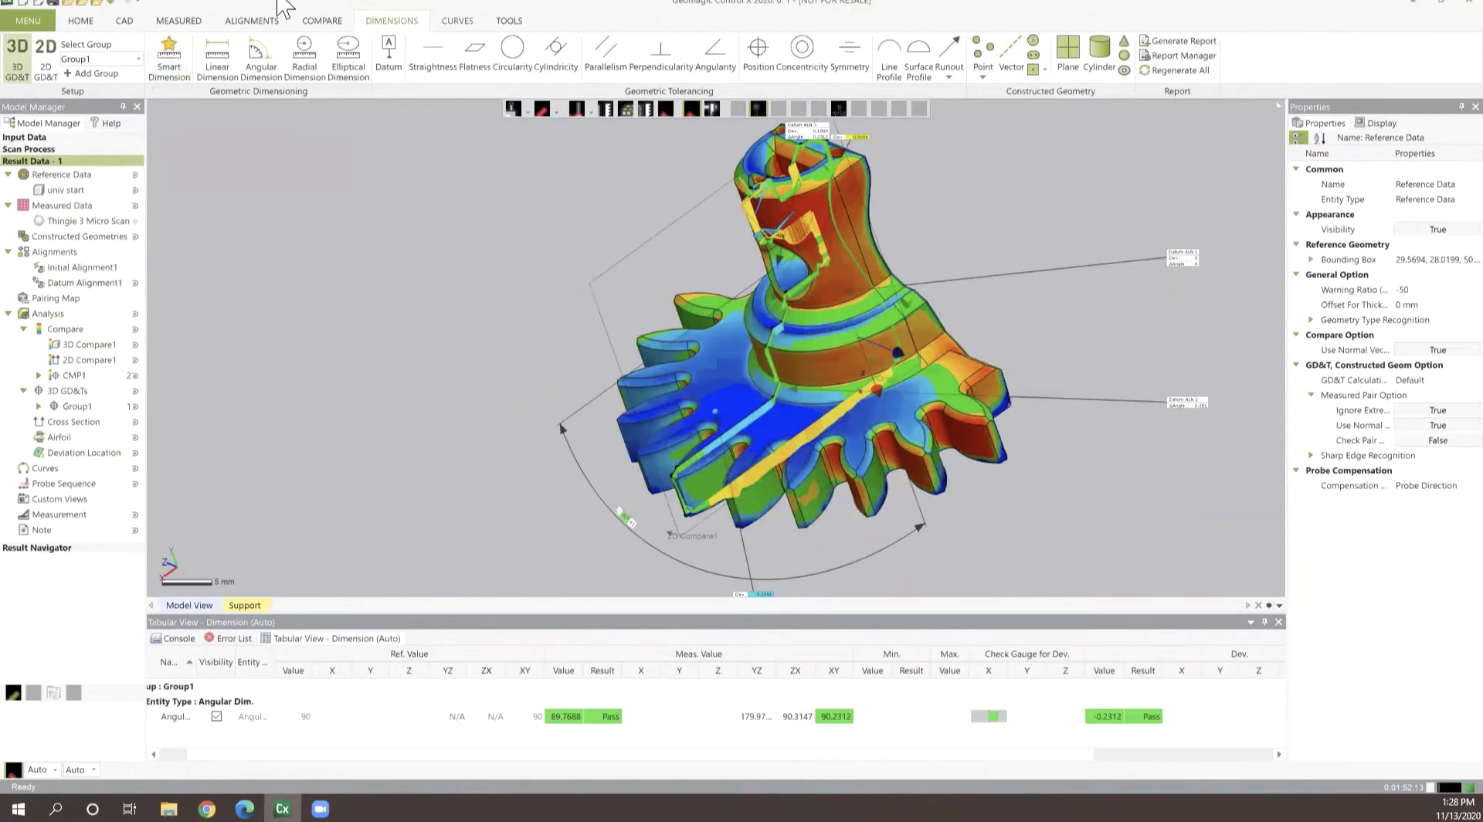
Step: Add a linear Smart Dimension with ±0.1 tolerance from the gear's flat upper face to the center of the shaft's cross hole
click(164, 68)
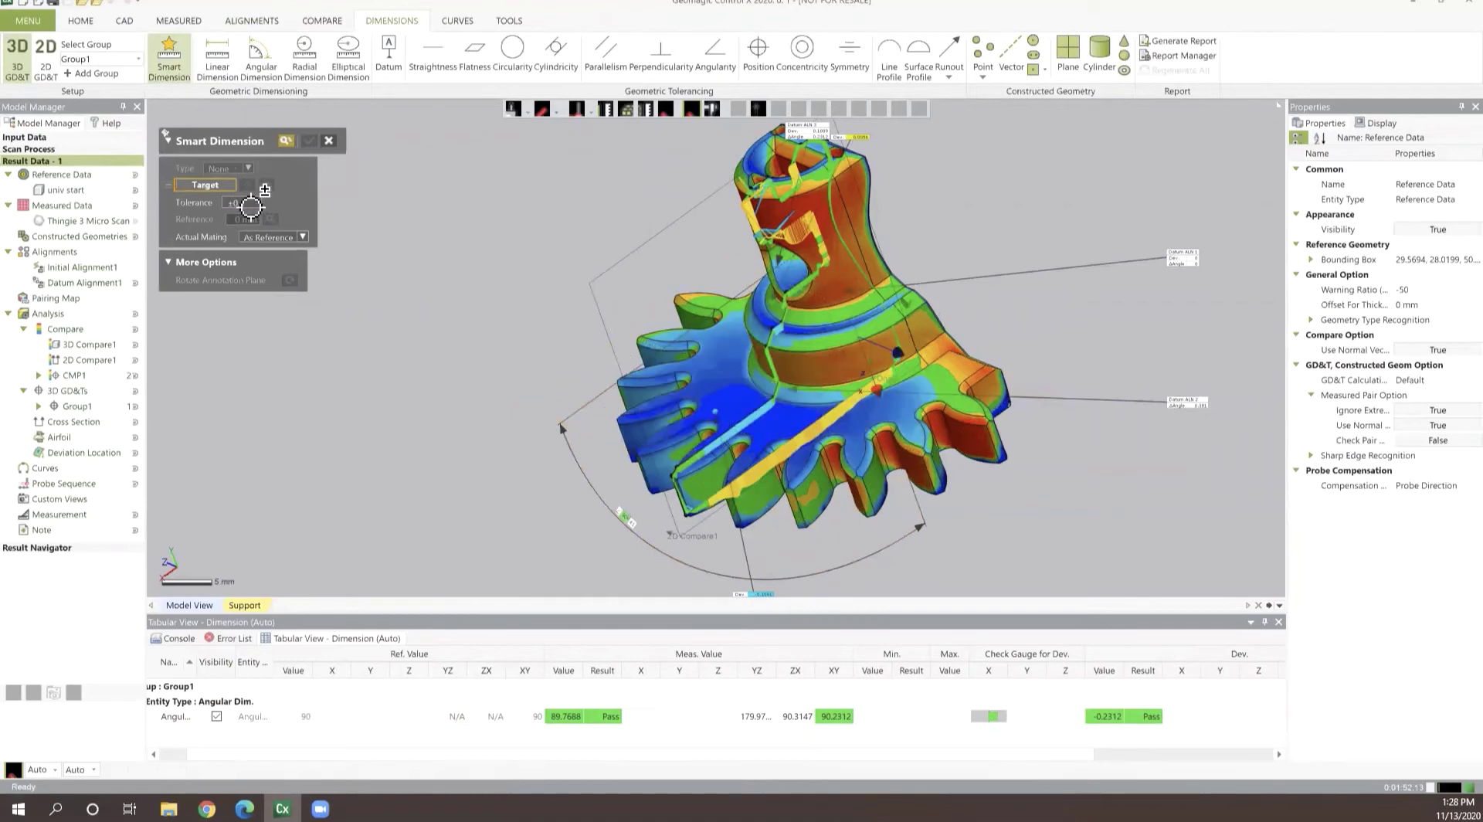
click(745, 361)
scroll(799, 397, up, 3)
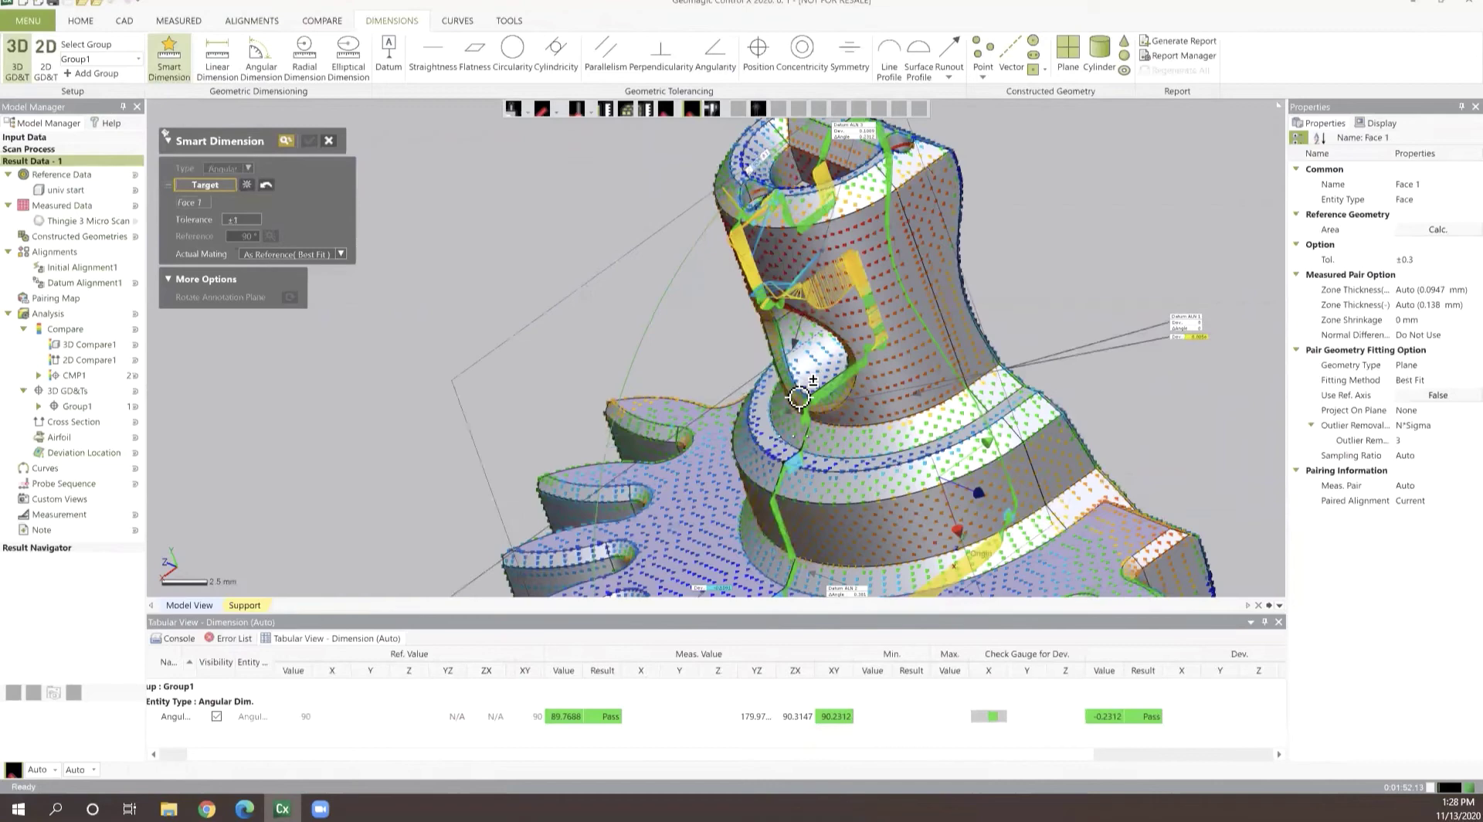
click(815, 390)
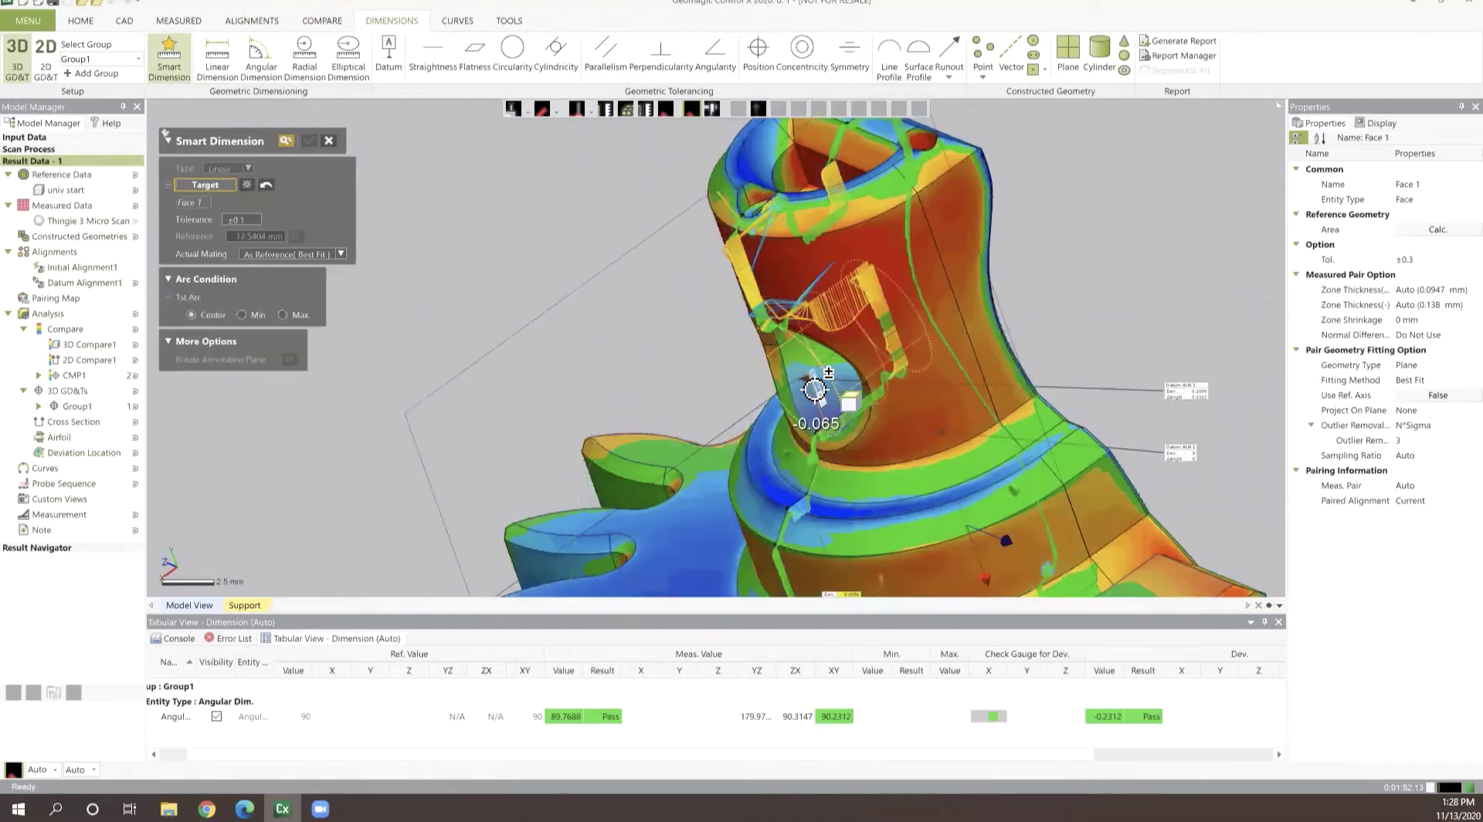
click(578, 372)
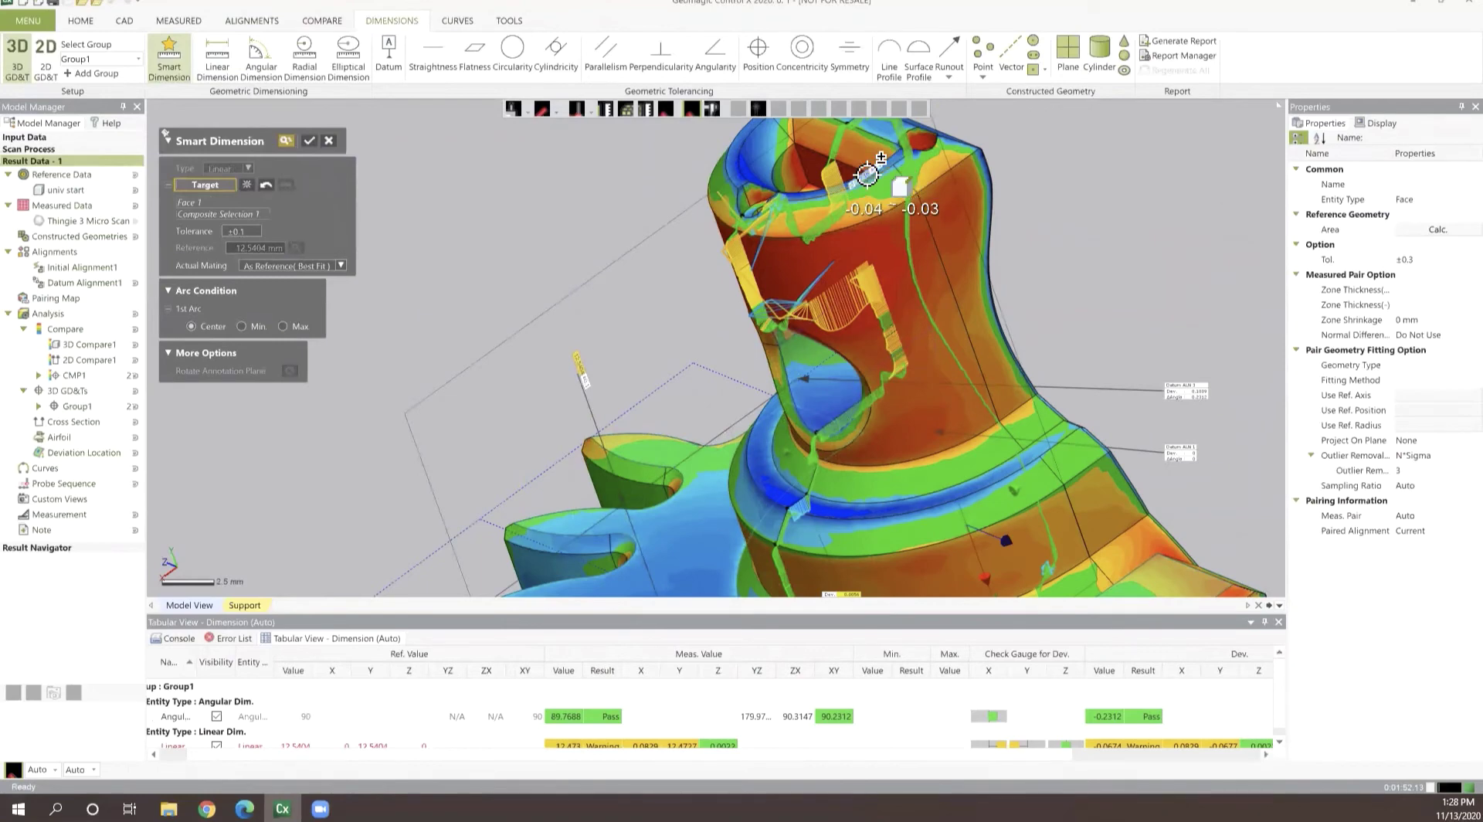
Step: Add a radial Smart Dimension with ±0.1 tolerance to the large cylindrical boss, placing its label beside the boss
scroll(669, 374, down, 2)
right_drag(669, 374, 679, 430)
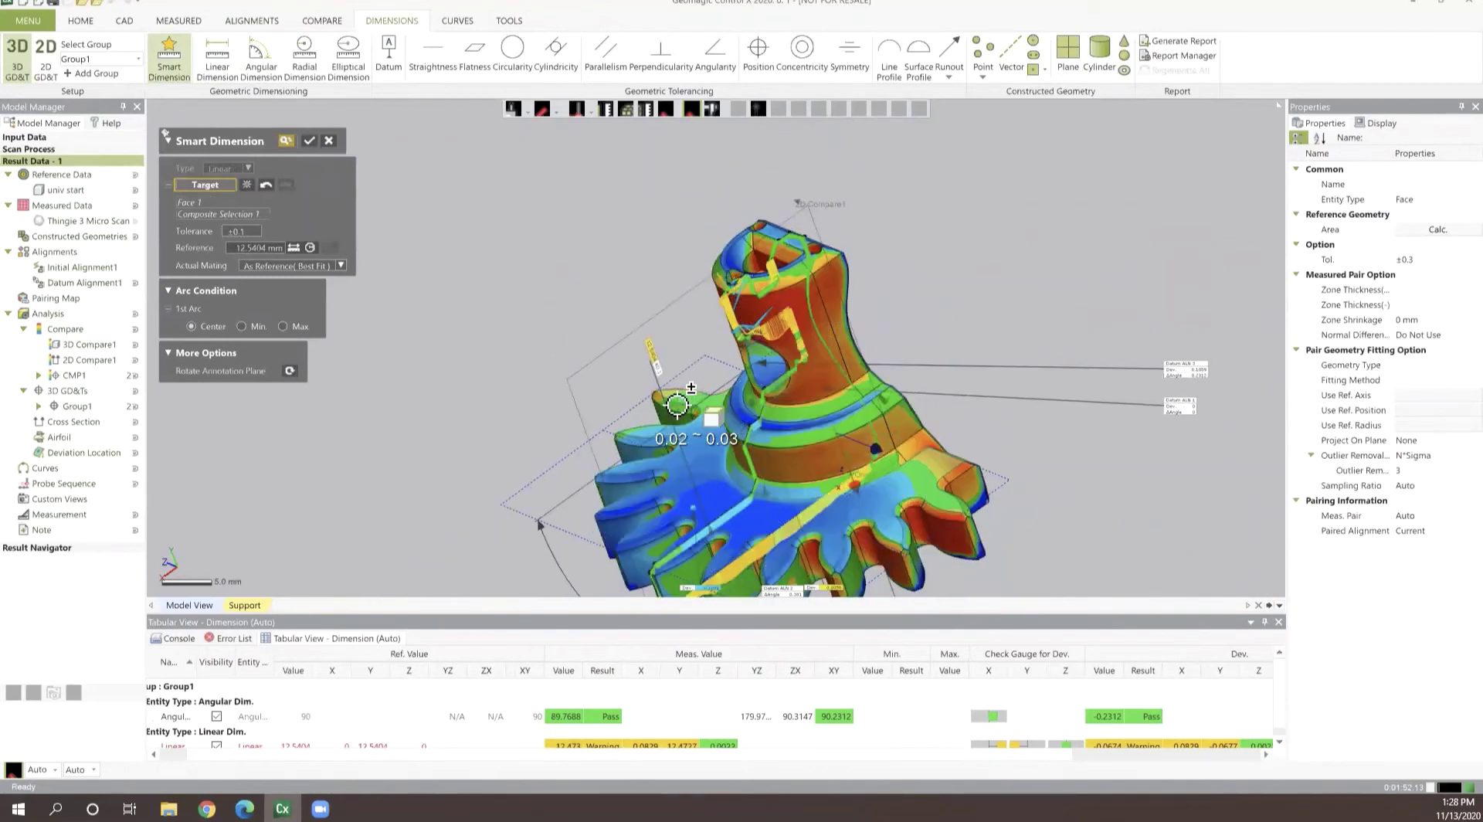
right_drag(865, 363, 858, 454)
scroll(857, 454, up, 5)
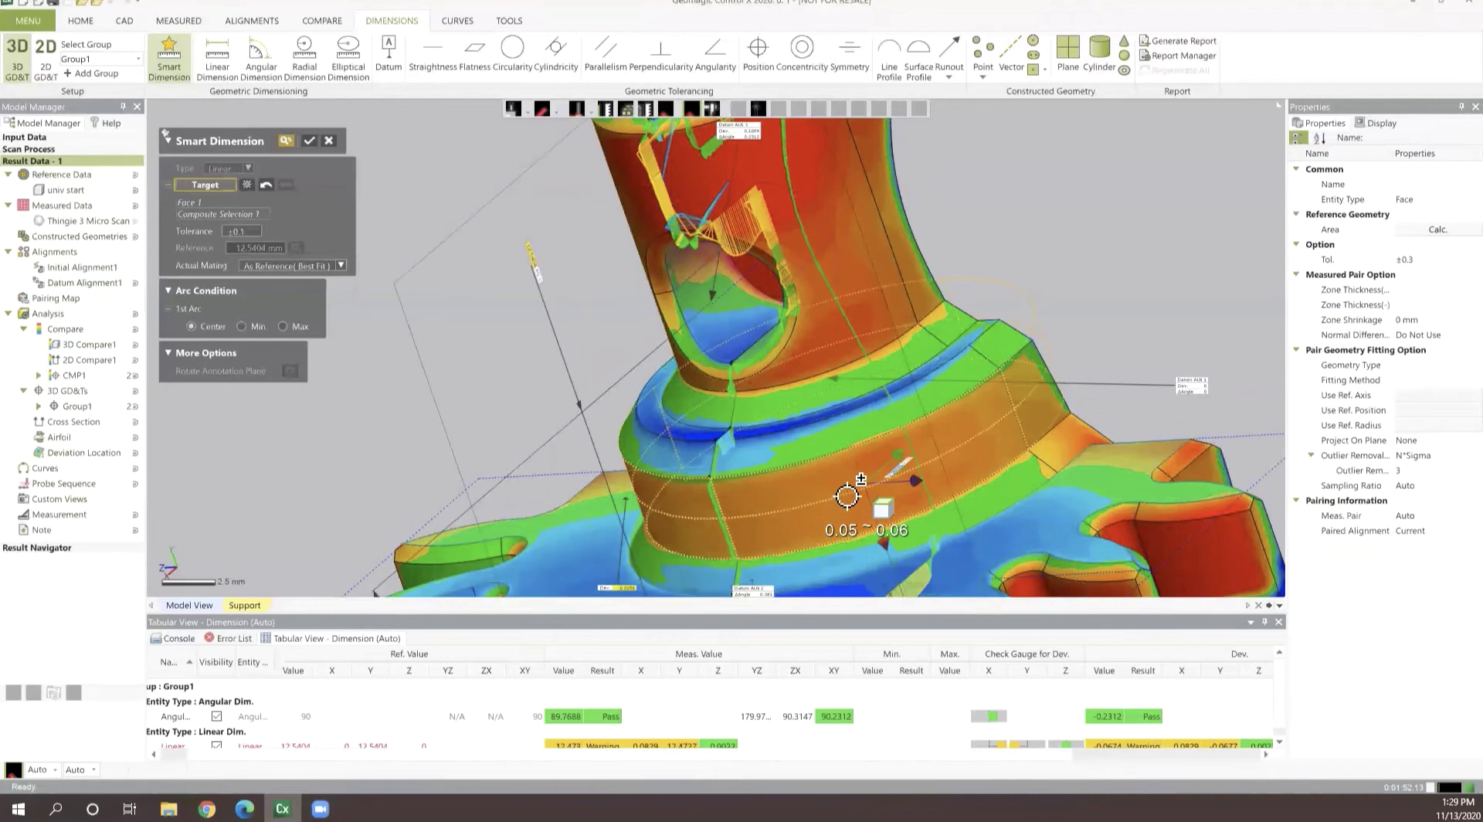
click(950, 432)
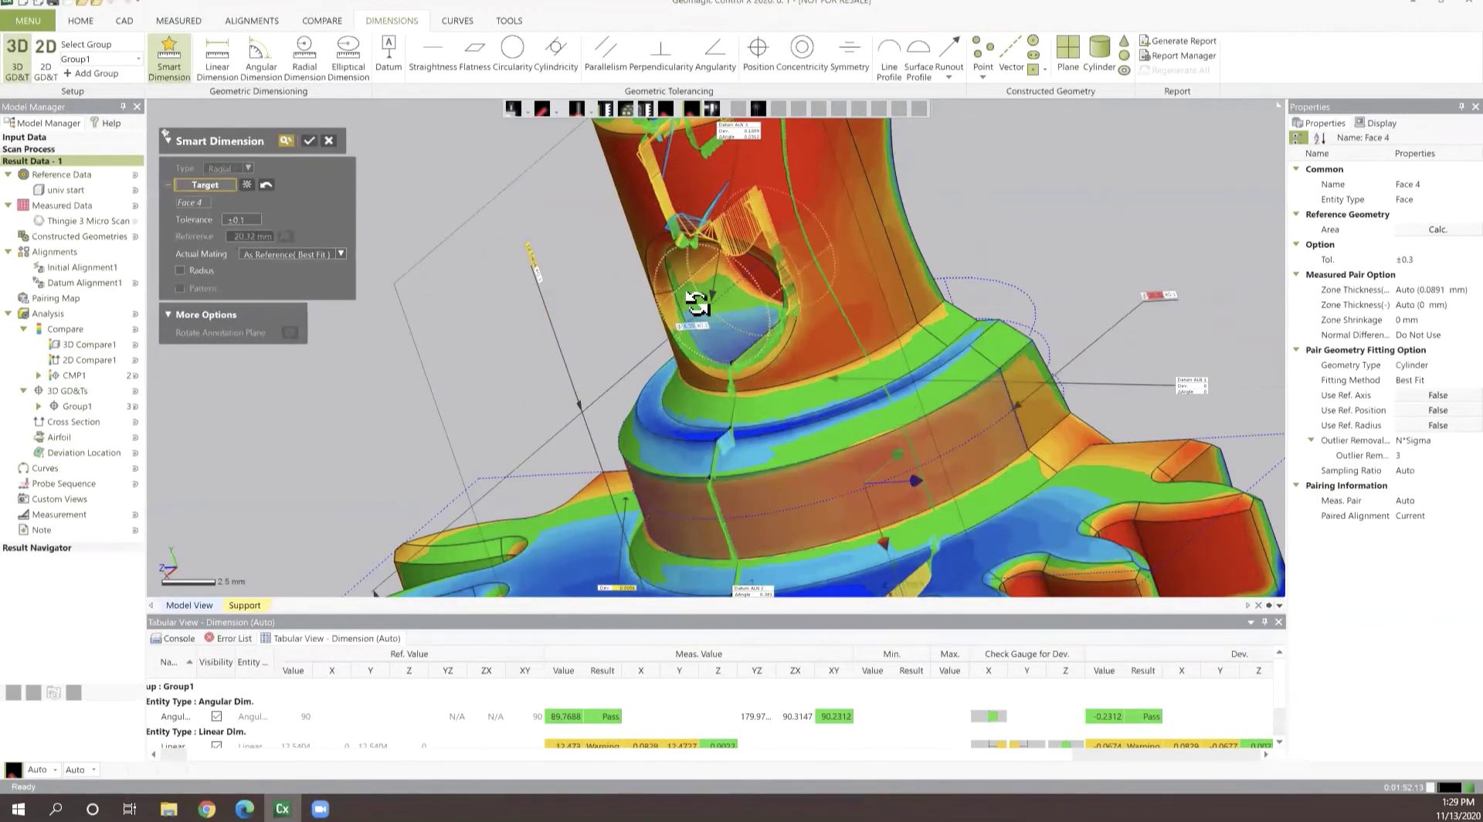
Step: Add a linear Smart Dimension with ±0.1 tolerance between the two opposite end faces beside the gear's straight edge, and finish dimensioning
right_drag(697, 303, 944, 460)
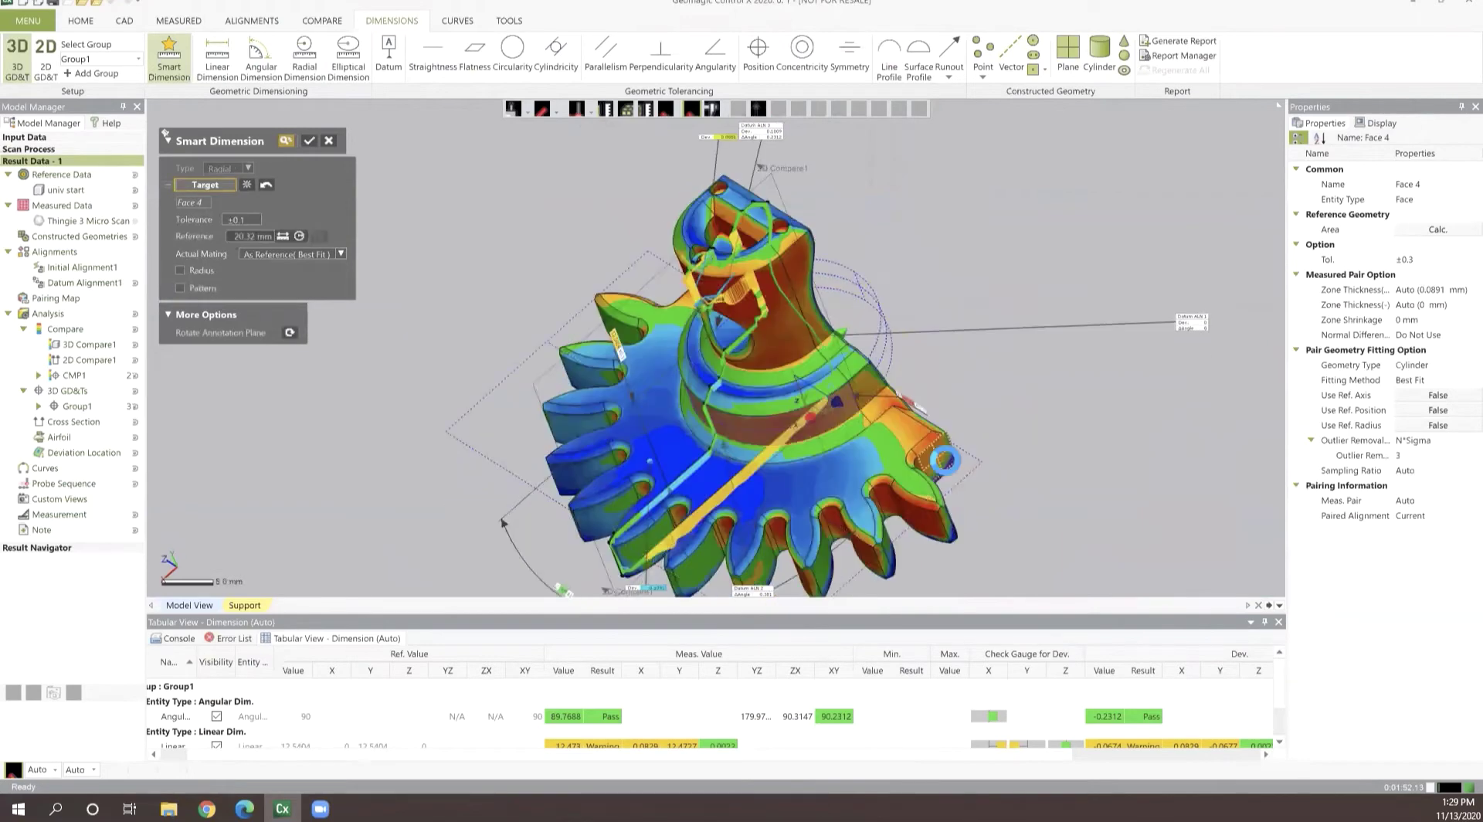
click(497, 281)
mouse_move(497, 281)
right_down()
mouse_move(788, 474)
mouse_move(992, 398)
mouse_move(498, 279)
right_up()
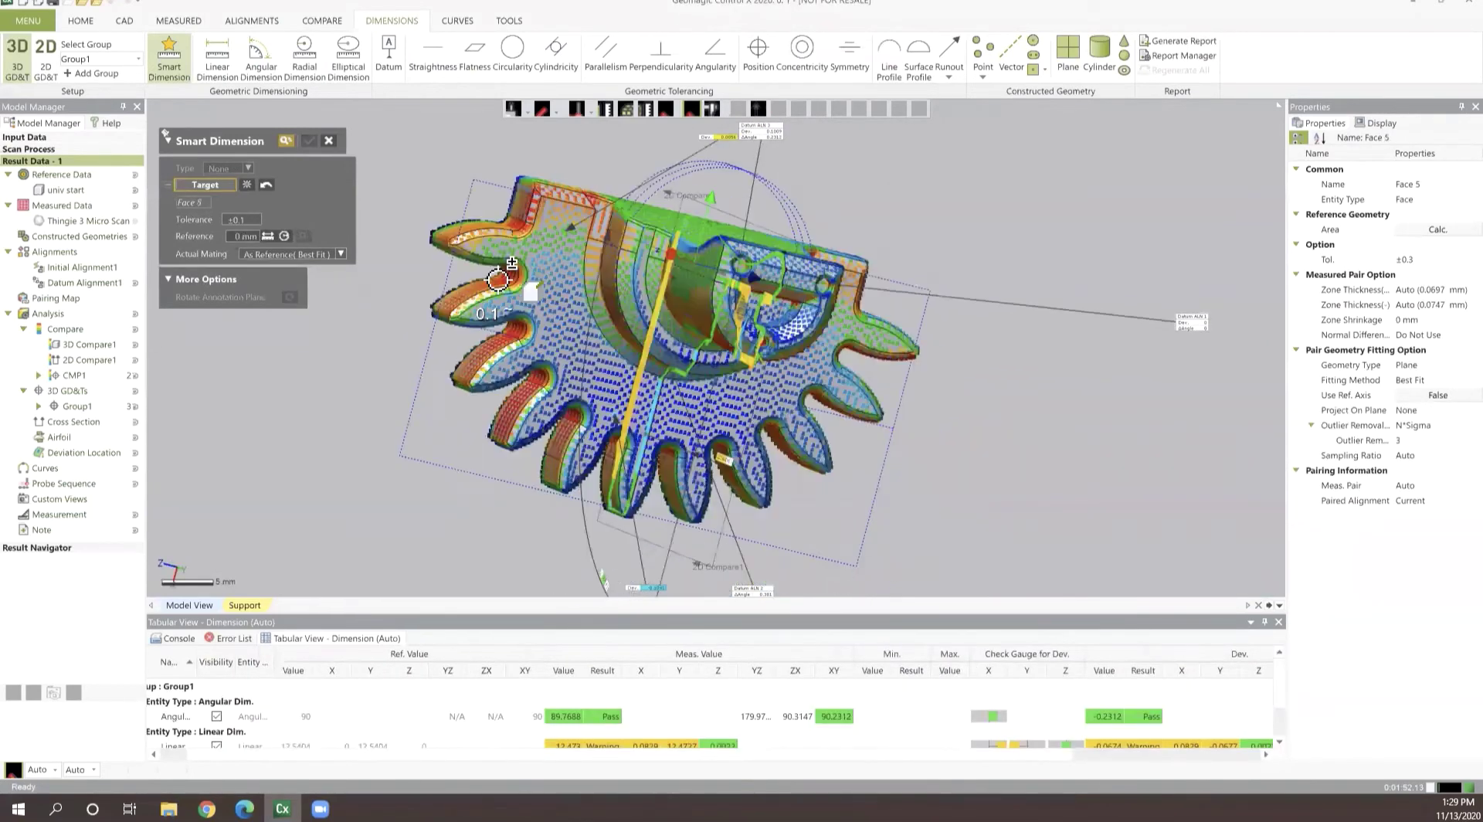
click(496, 248)
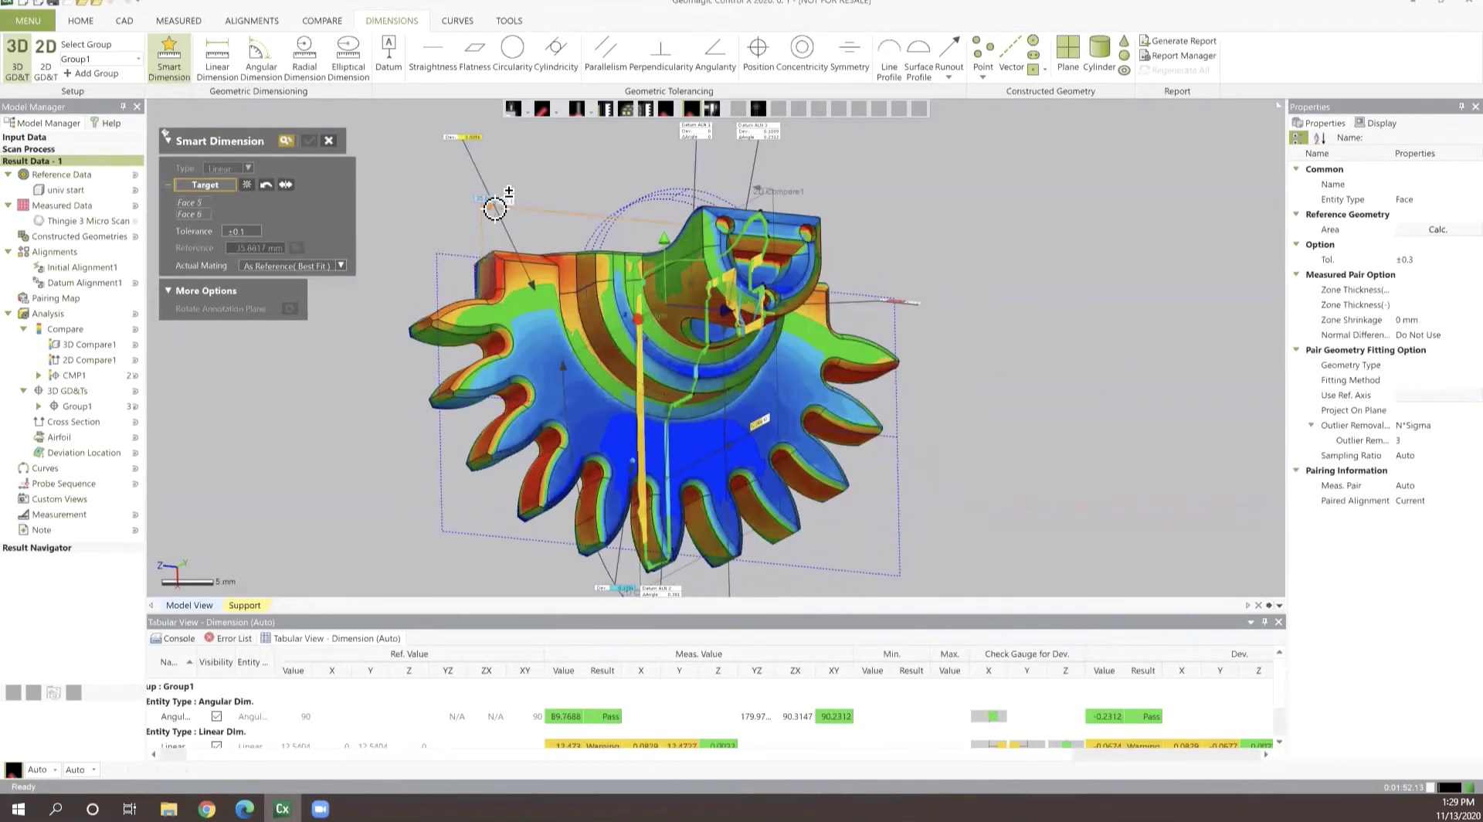
click(494, 207)
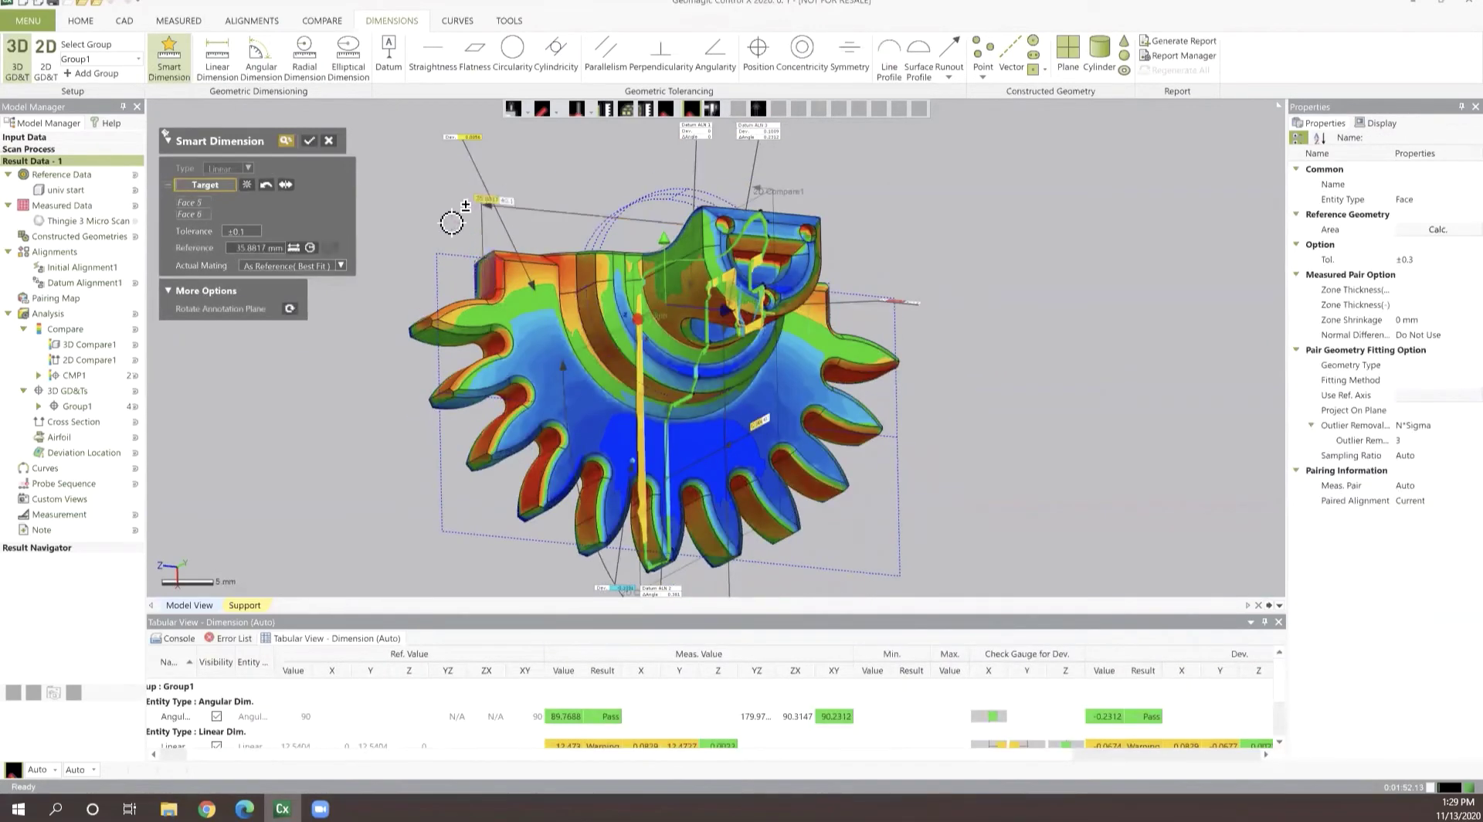
click(307, 144)
Step: Create datum A on the shaft's cross hole, datum B on the gear's flat upper face and datum C on the shaft's outer cylinder
right_drag(718, 428, 377, 284)
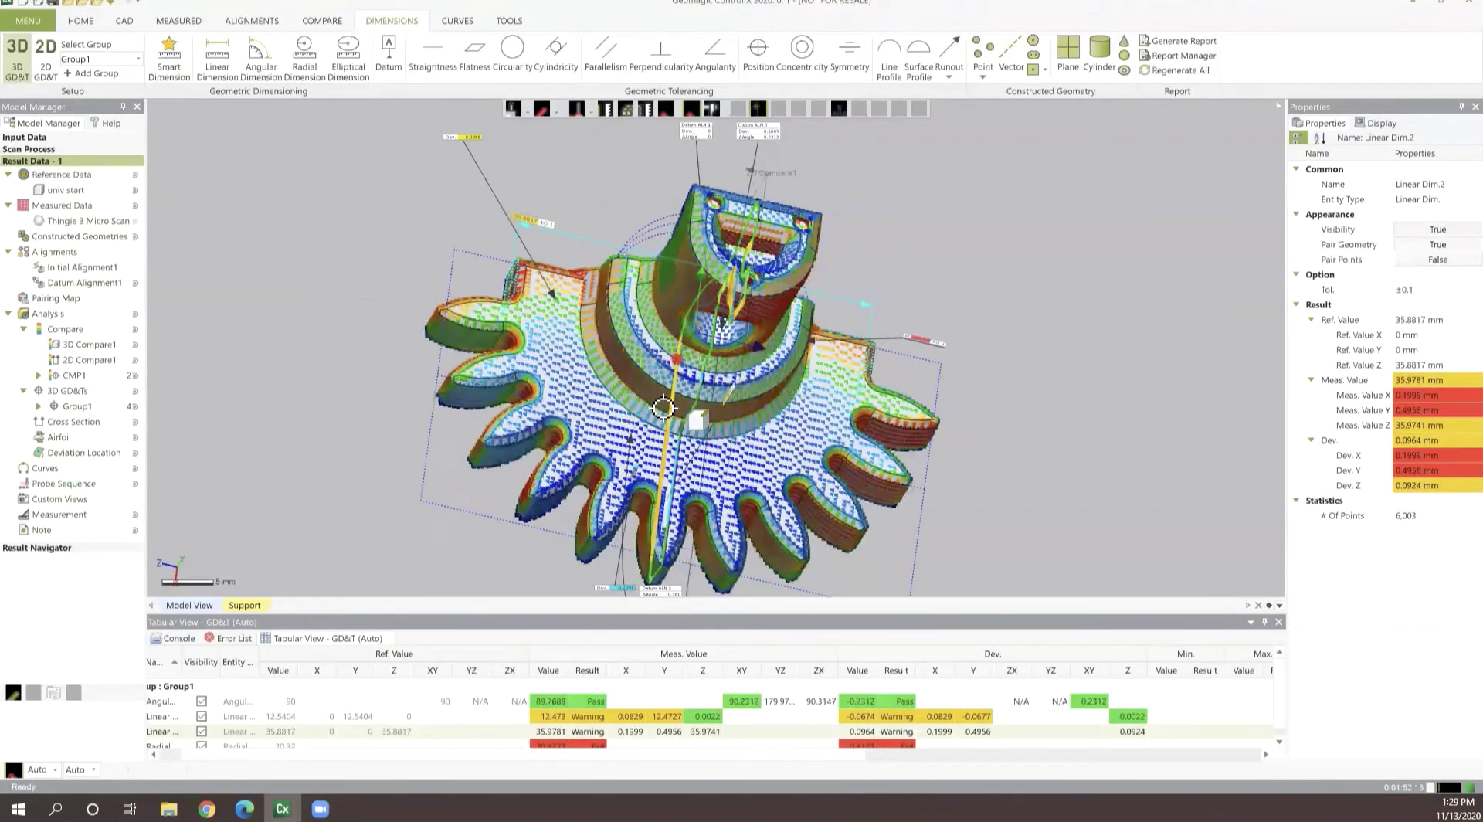
right_drag(663, 408, 221, 145)
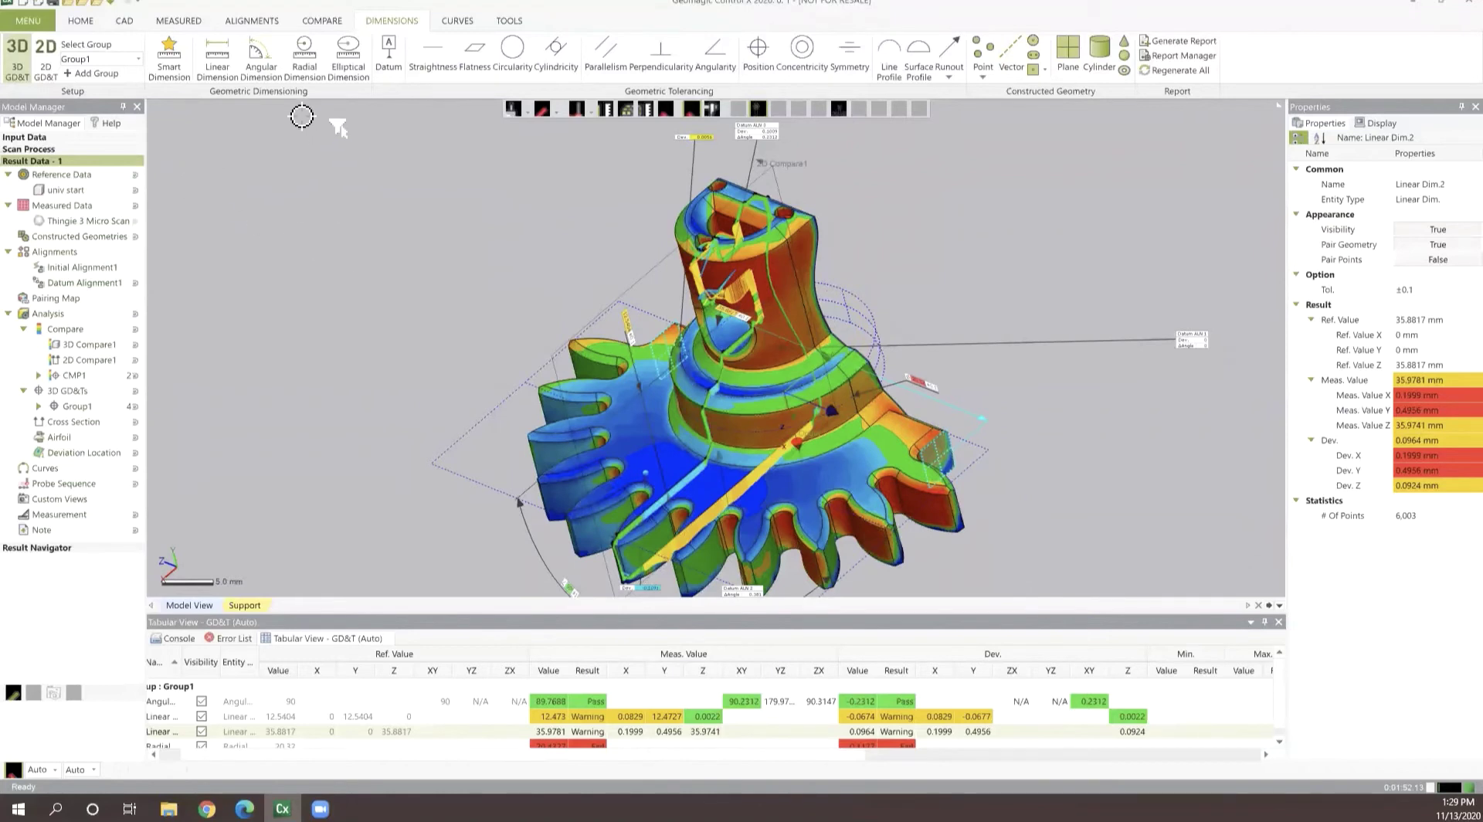
click(388, 54)
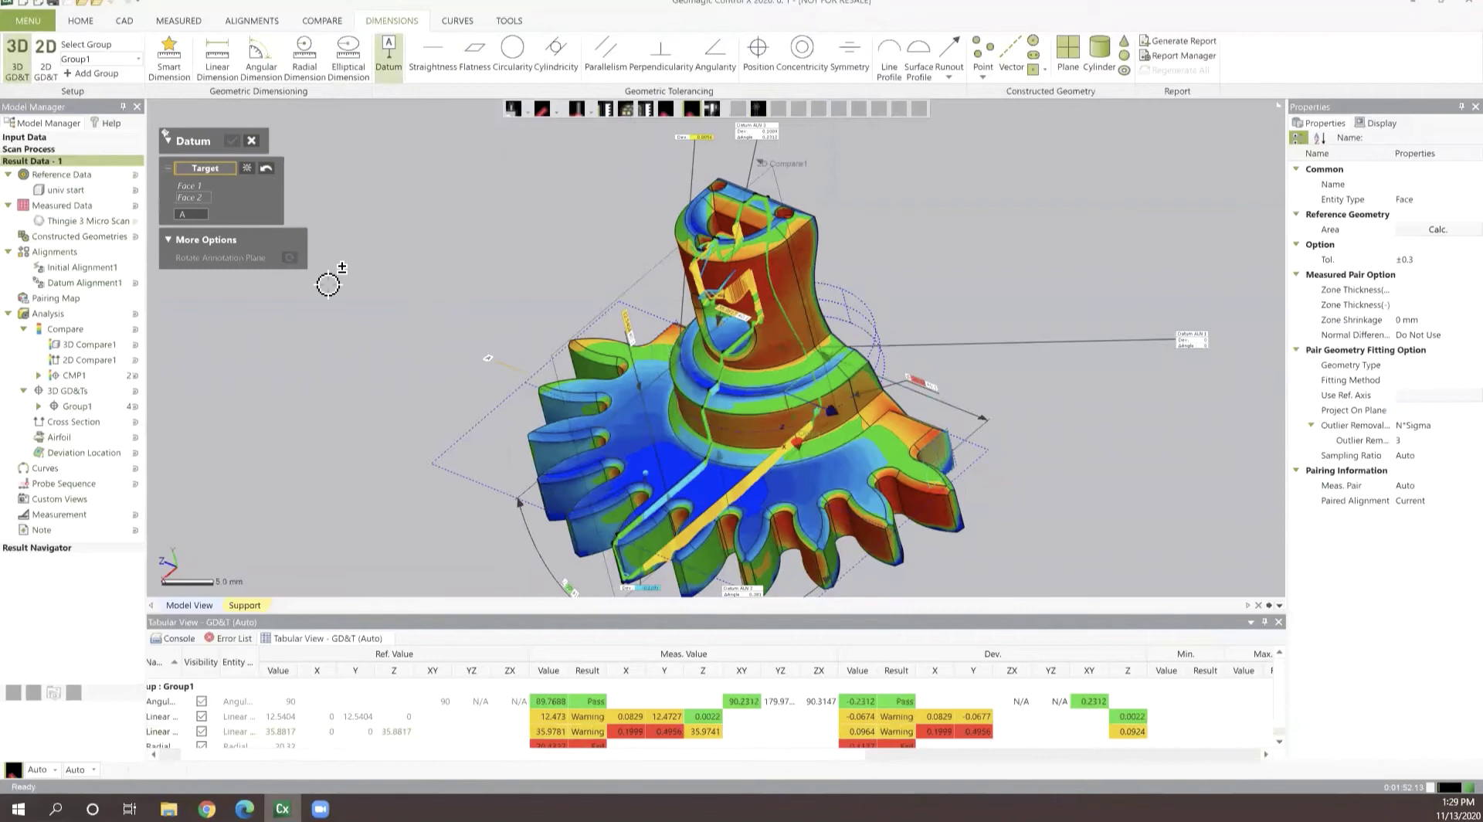
click(484, 441)
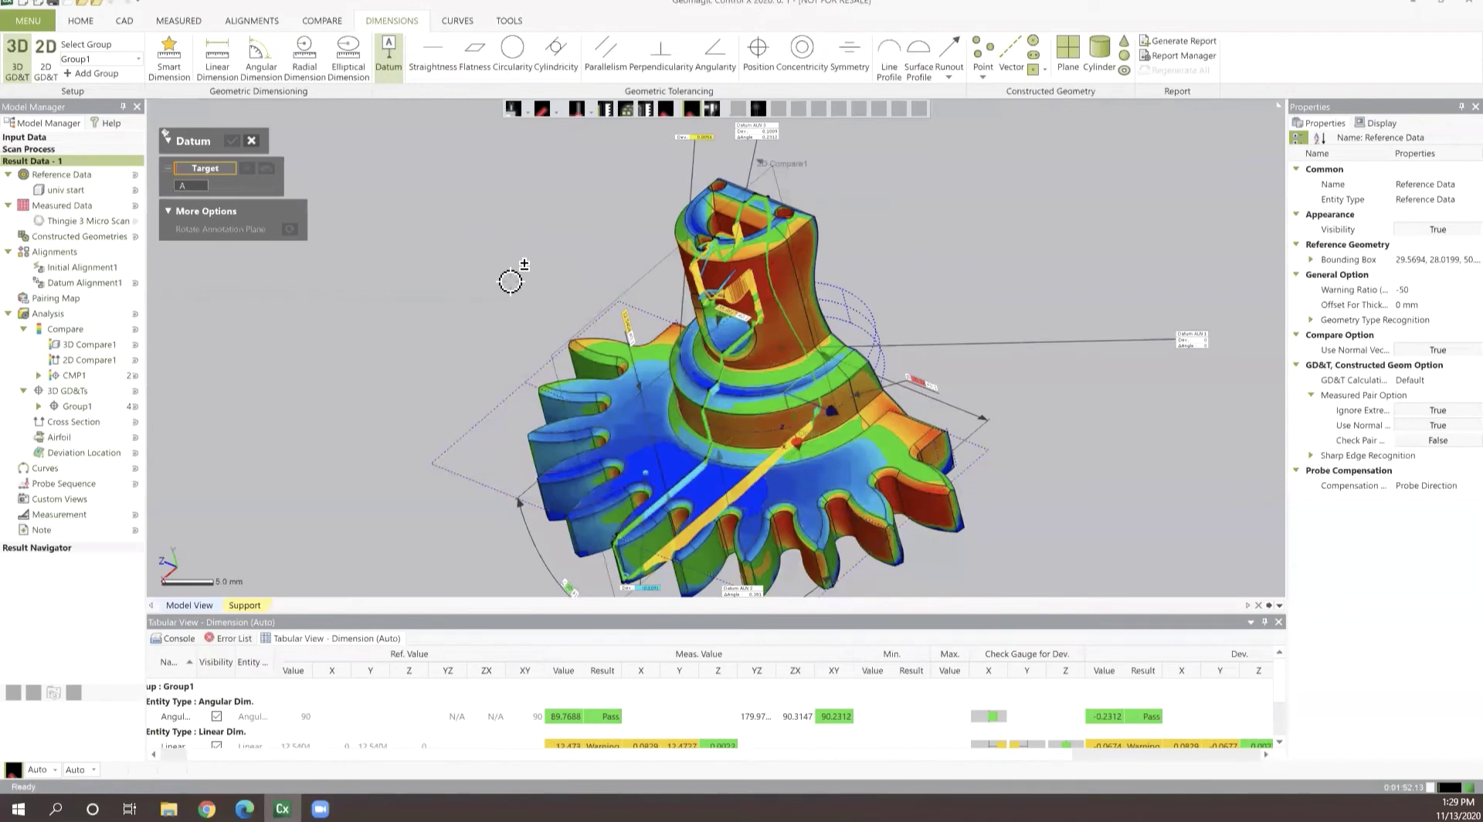
right_drag(711, 338, 695, 321)
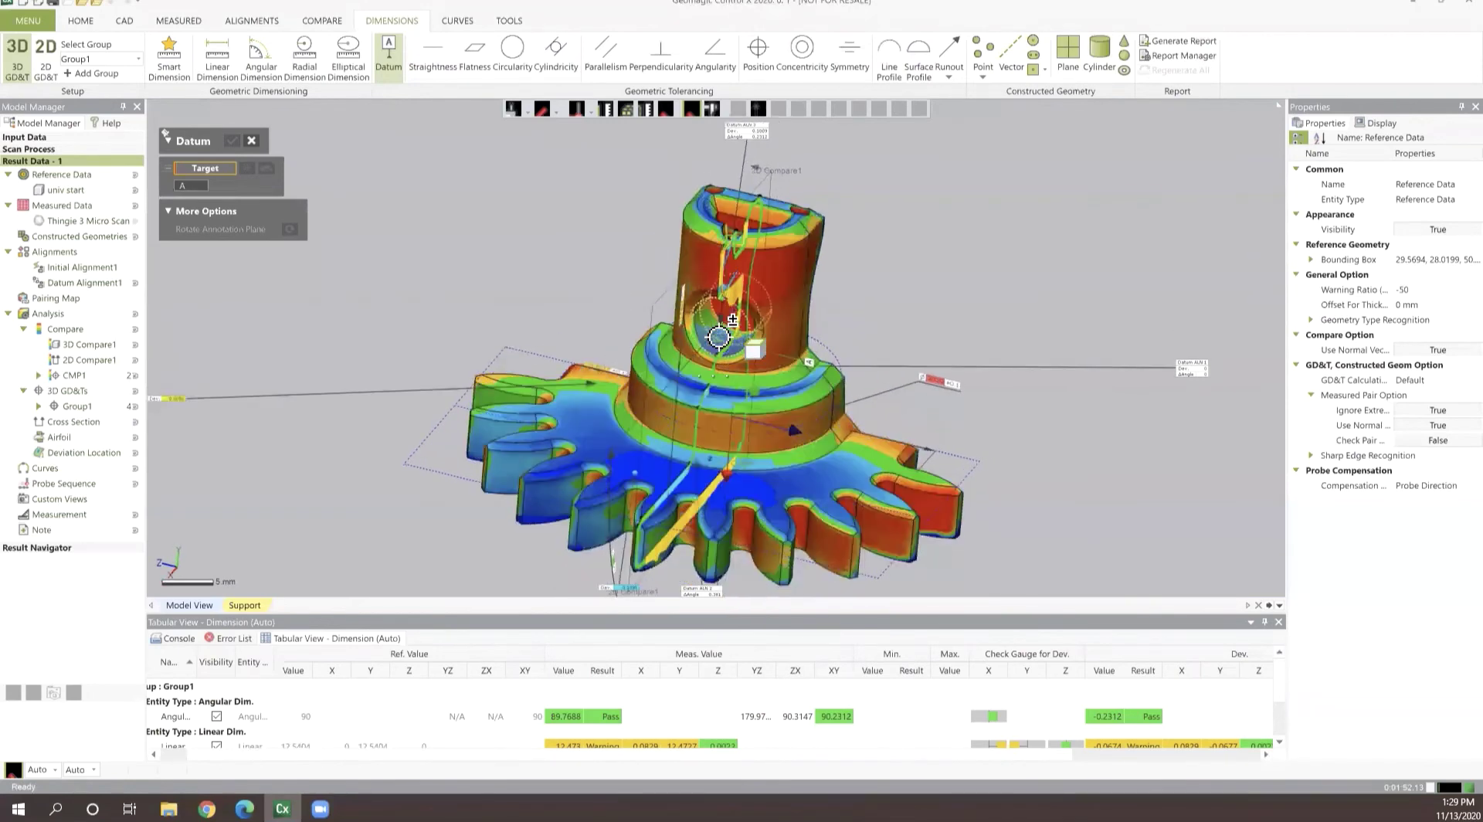
click(733, 336)
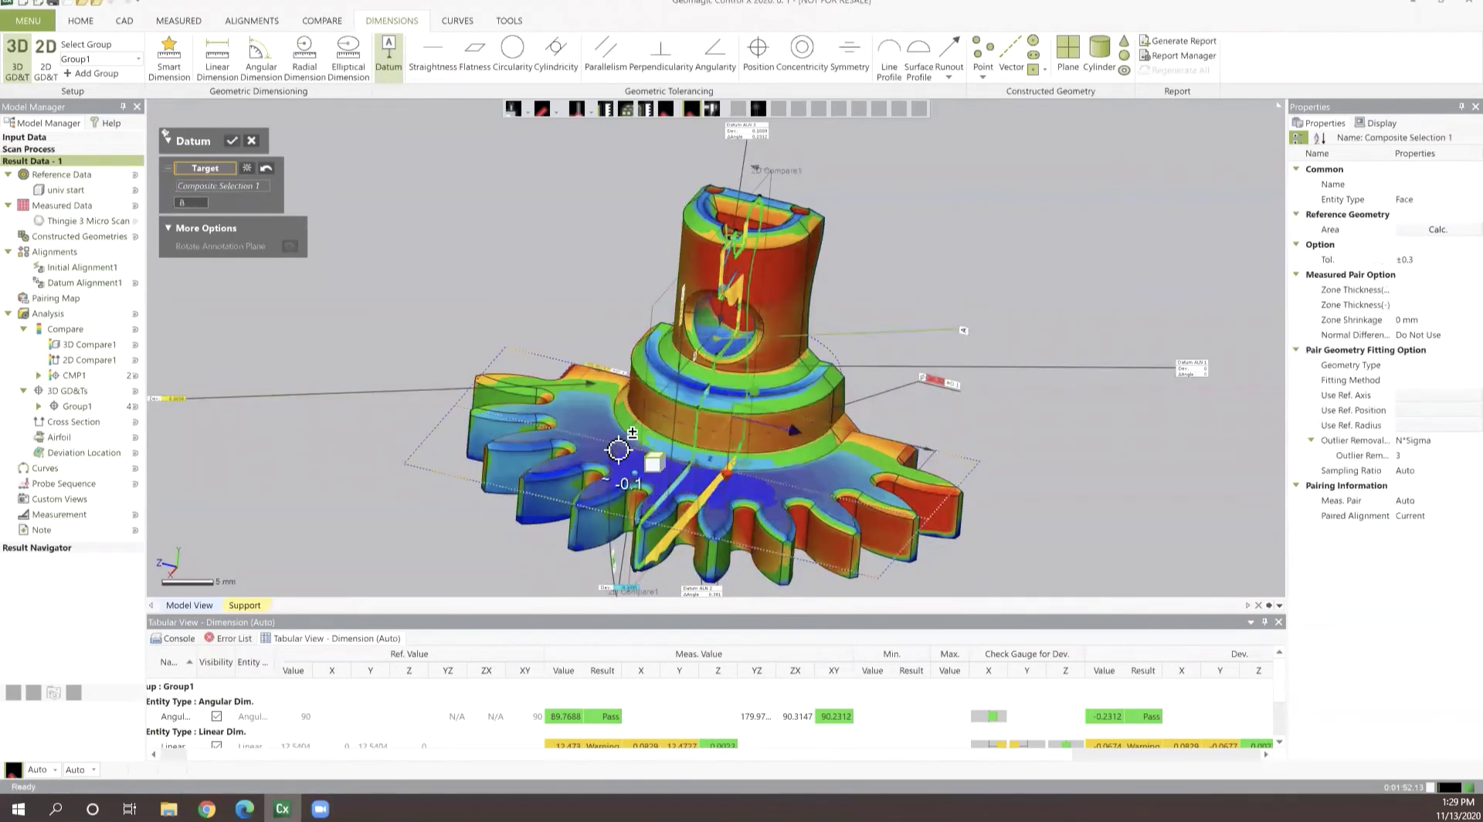
click(402, 313)
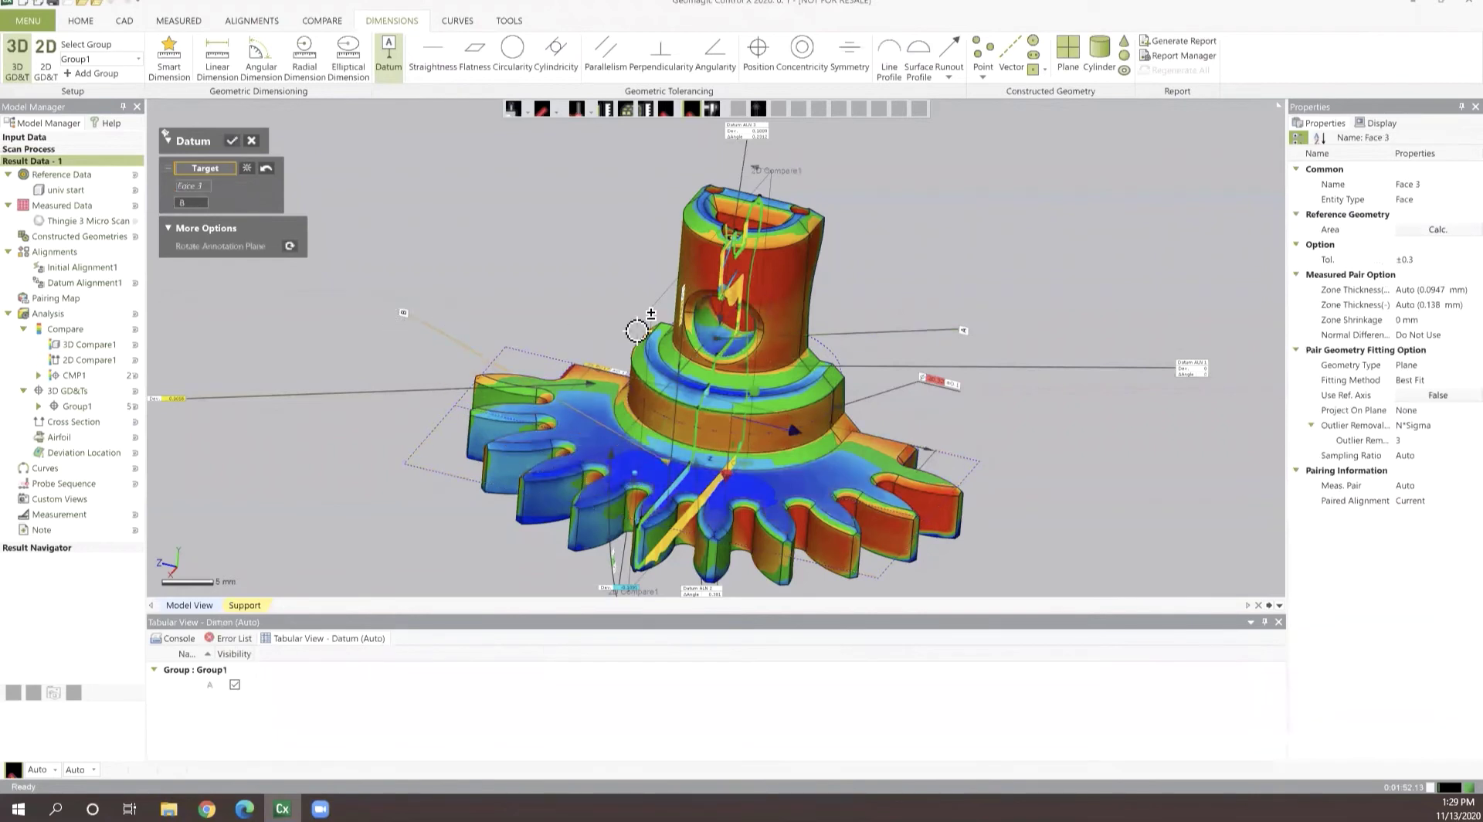
click(760, 325)
click(765, 305)
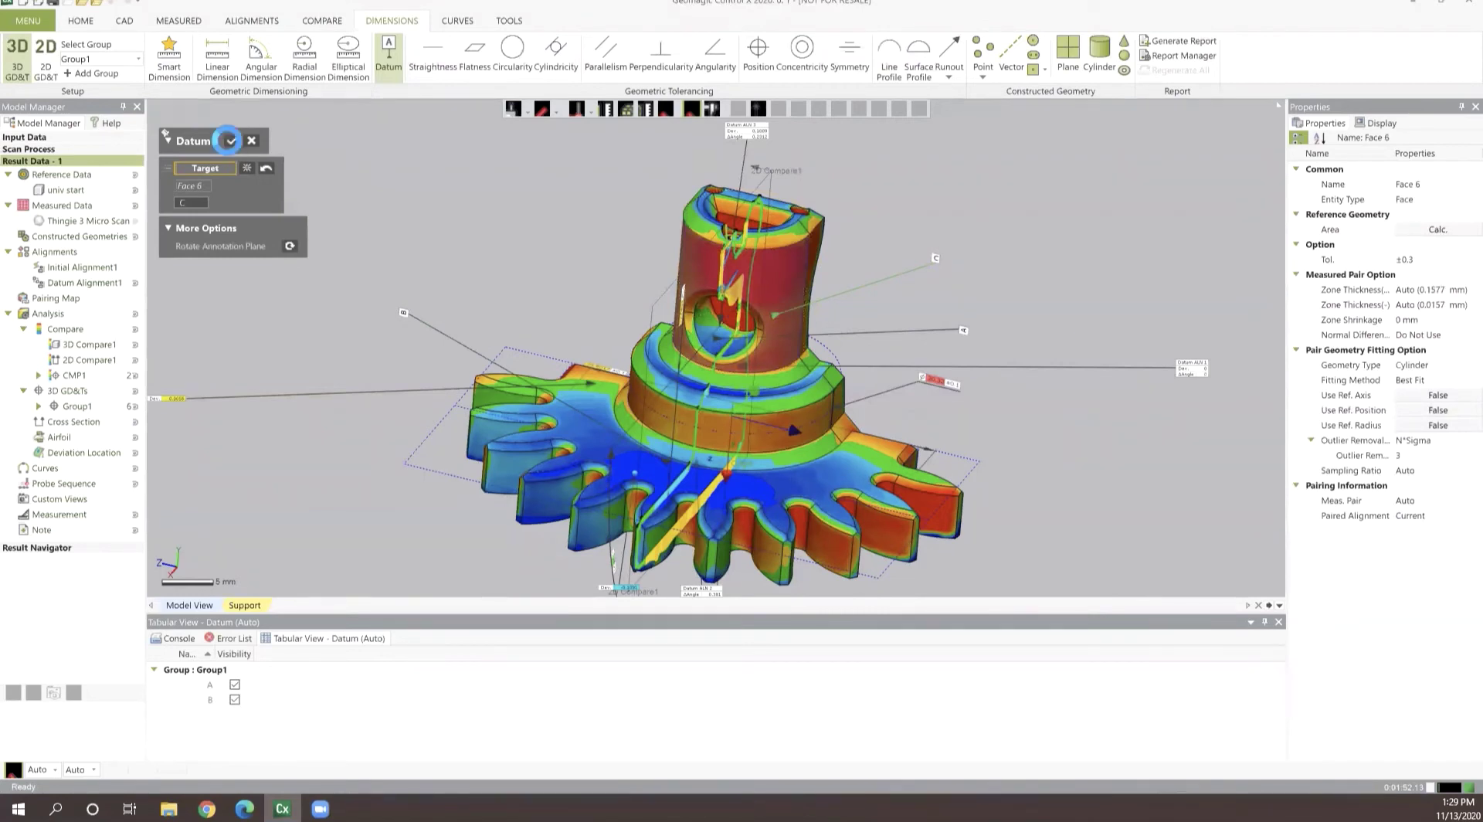
click(230, 141)
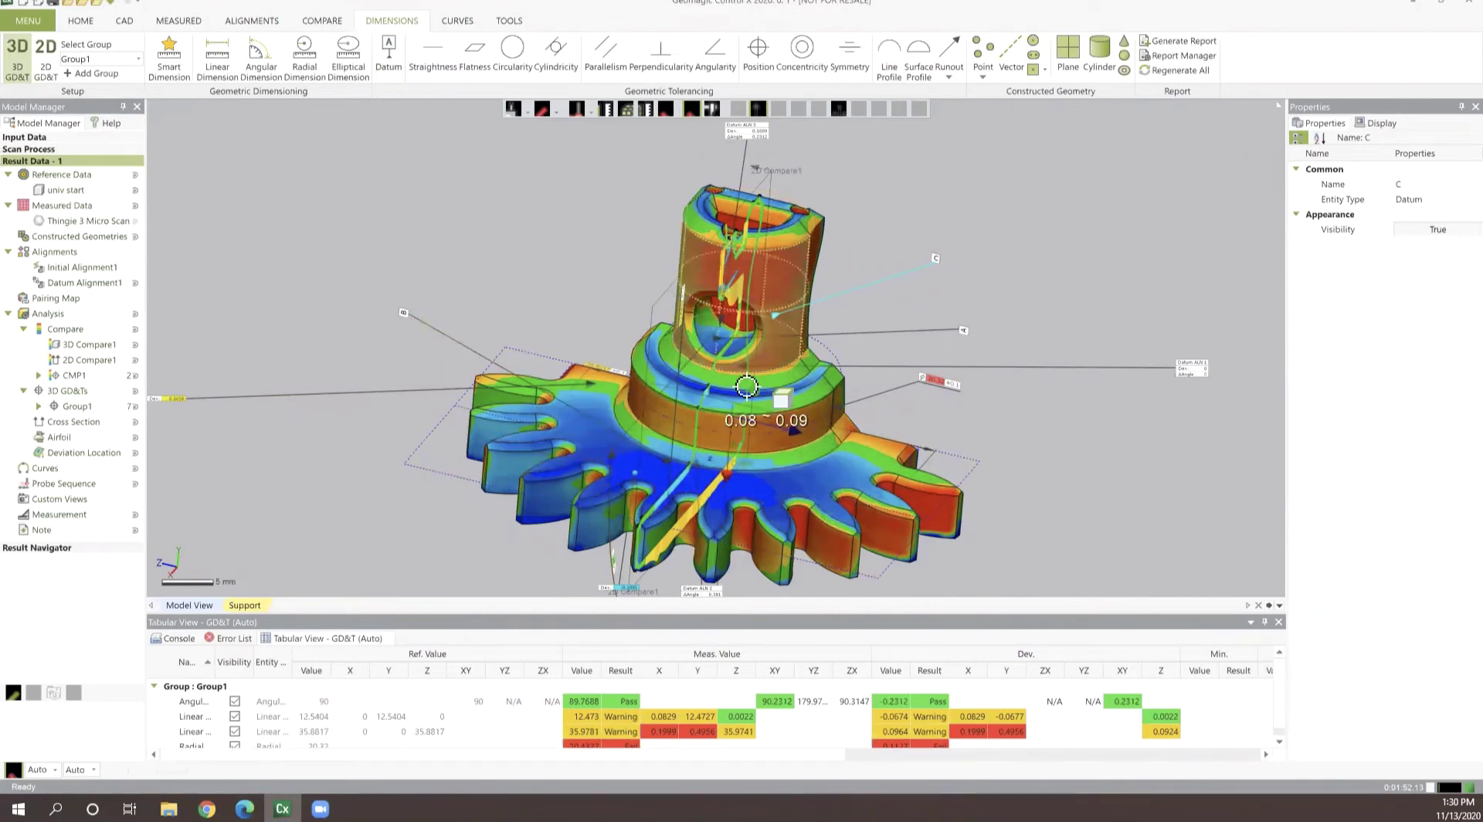
Step: Add a Parallelism tolerance of 0.1 mm to the shaft's flat end face, referenced to datum B
right_drag(776, 185, 785, 206)
scroll(785, 205, up, 6)
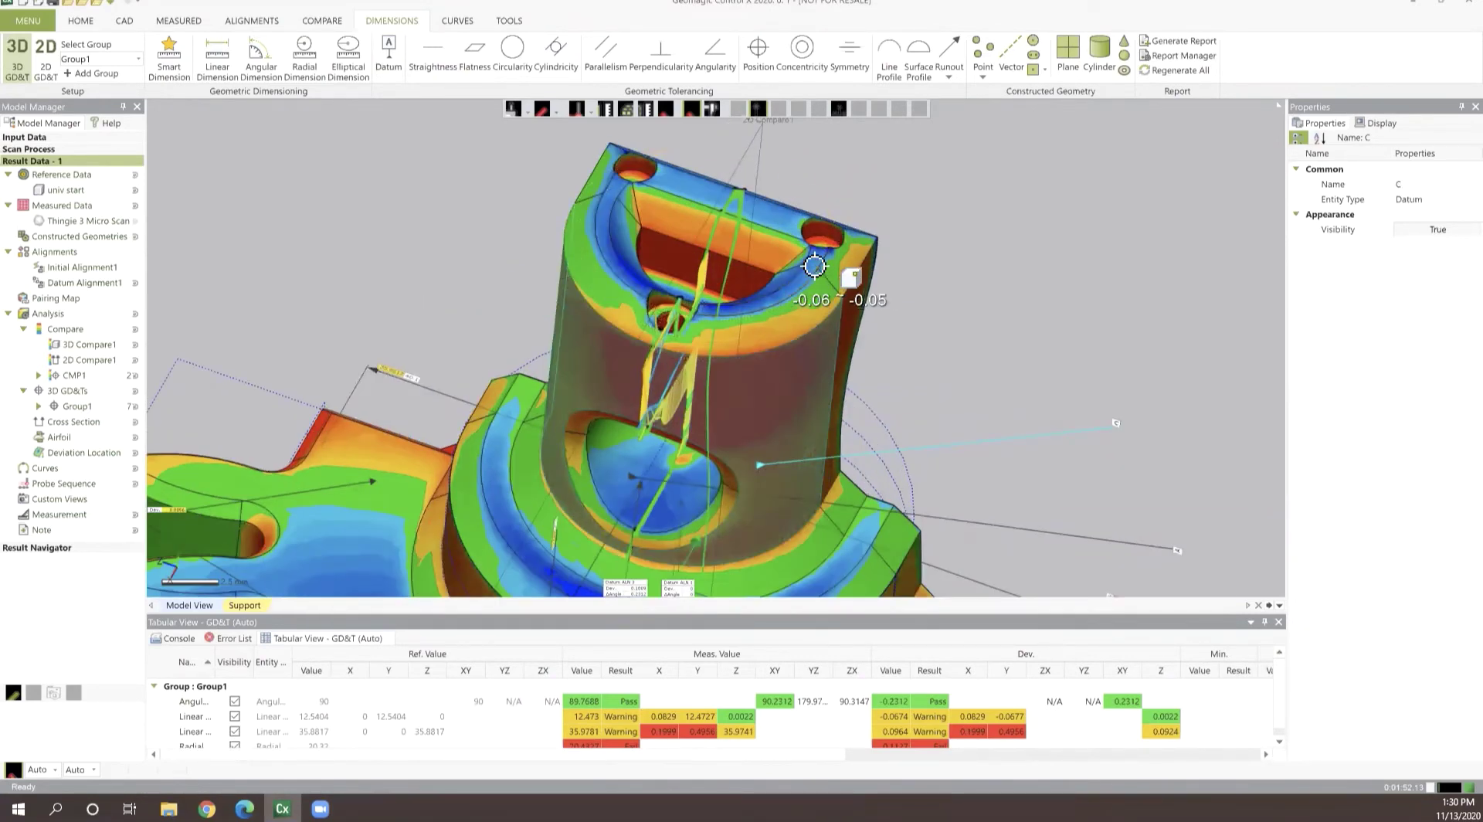
click(812, 266)
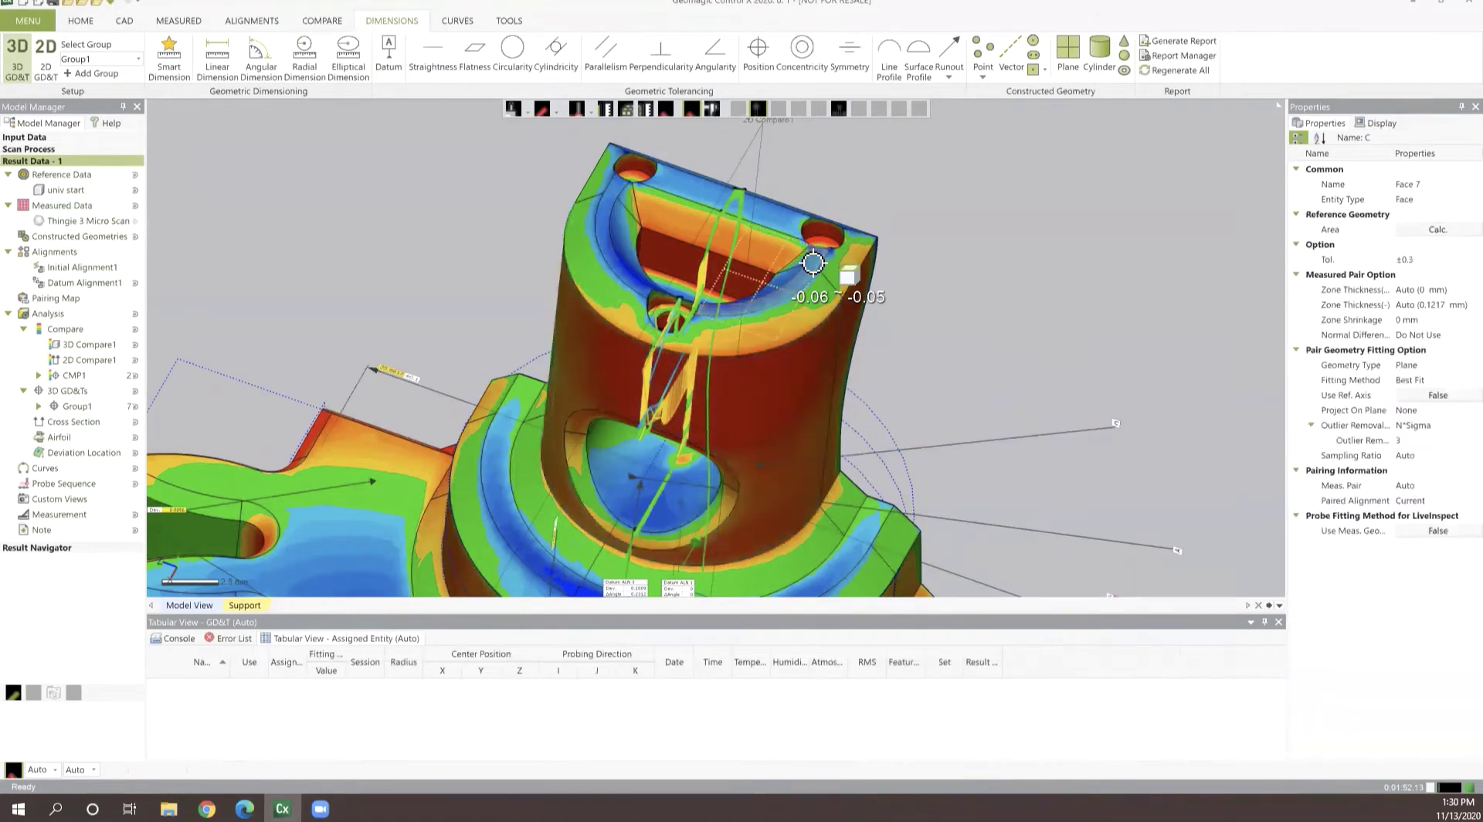
click(605, 54)
mouse_move(749, 237)
right_down()
mouse_move(818, 332)
mouse_move(803, 348)
mouse_move(748, 291)
mouse_move(757, 260)
right_up()
scroll(757, 260, up, 4)
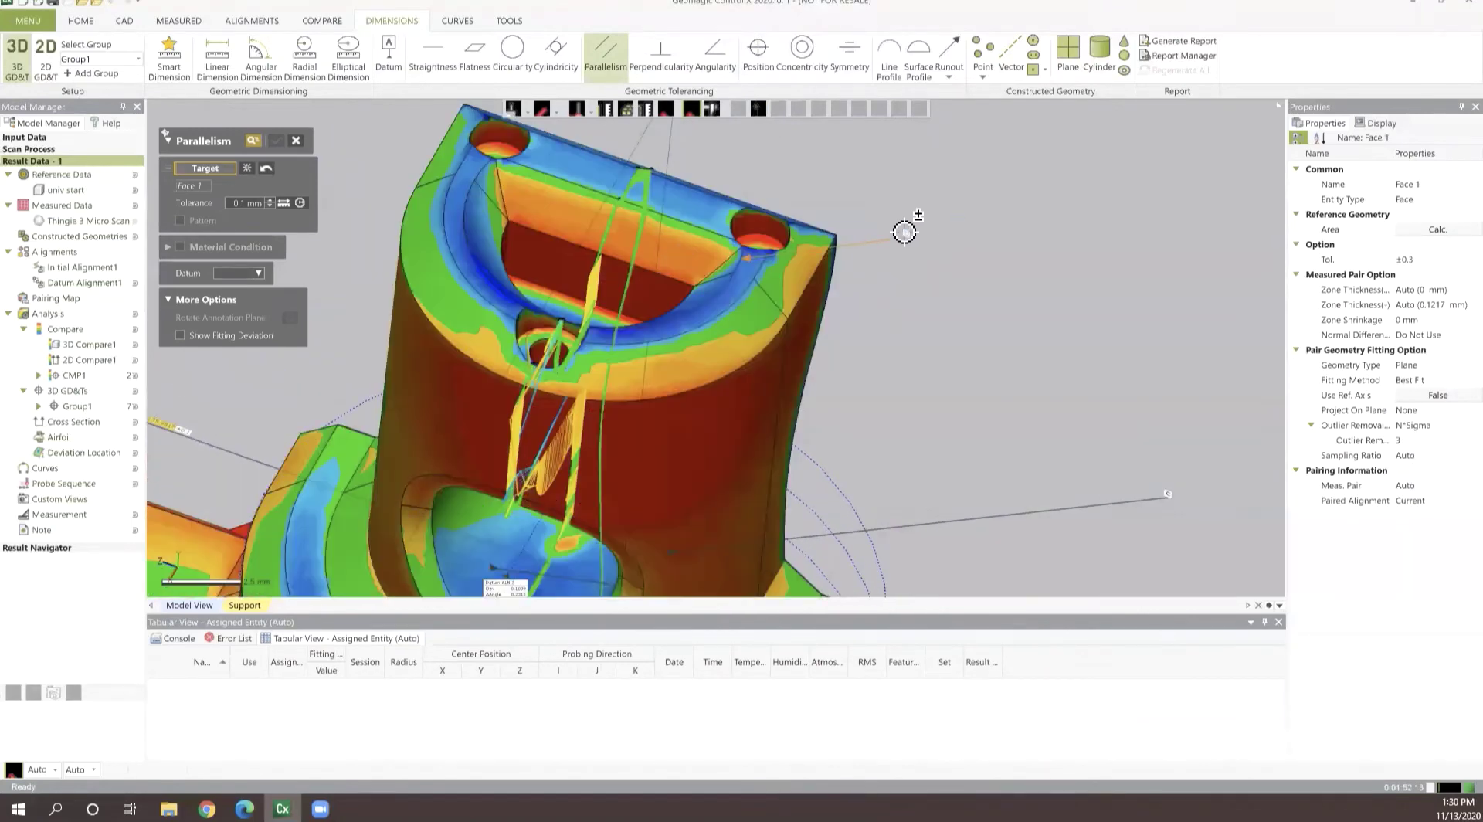
scroll(465, 299, down, 5)
mouse_move(467, 309)
right_down()
mouse_move(528, 489)
mouse_move(533, 475)
right_up()
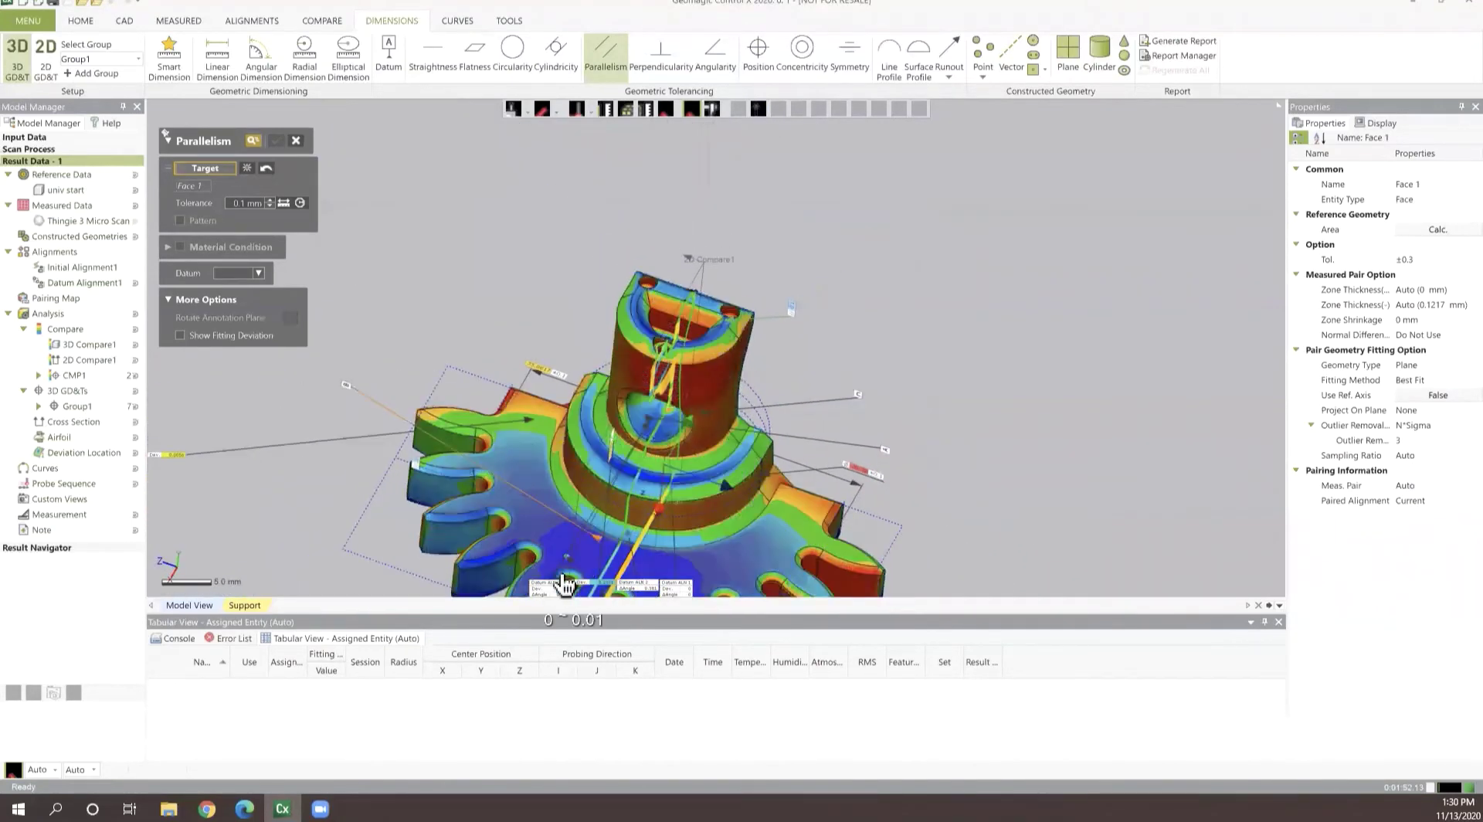
click(259, 274)
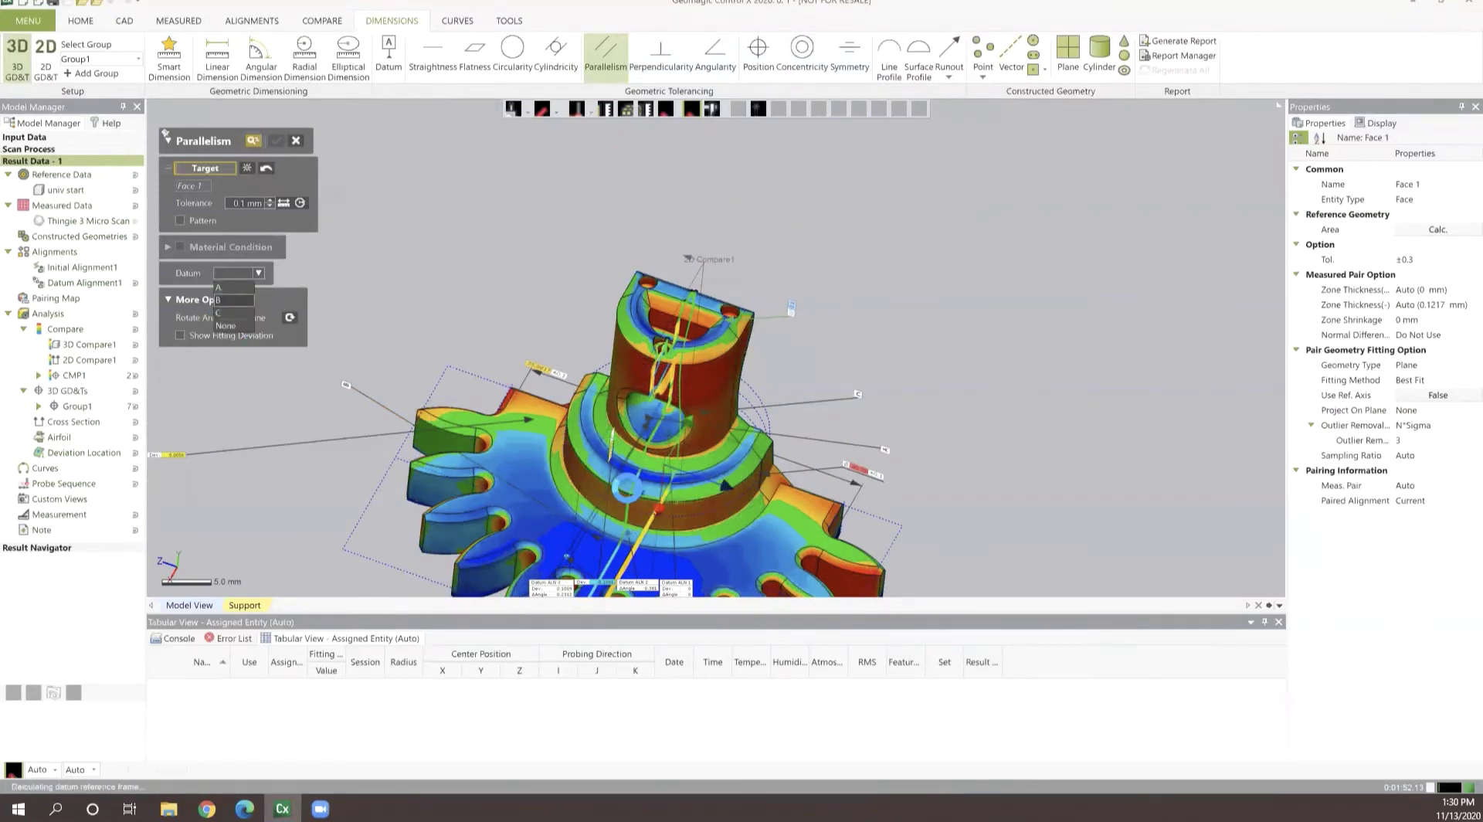
click(229, 300)
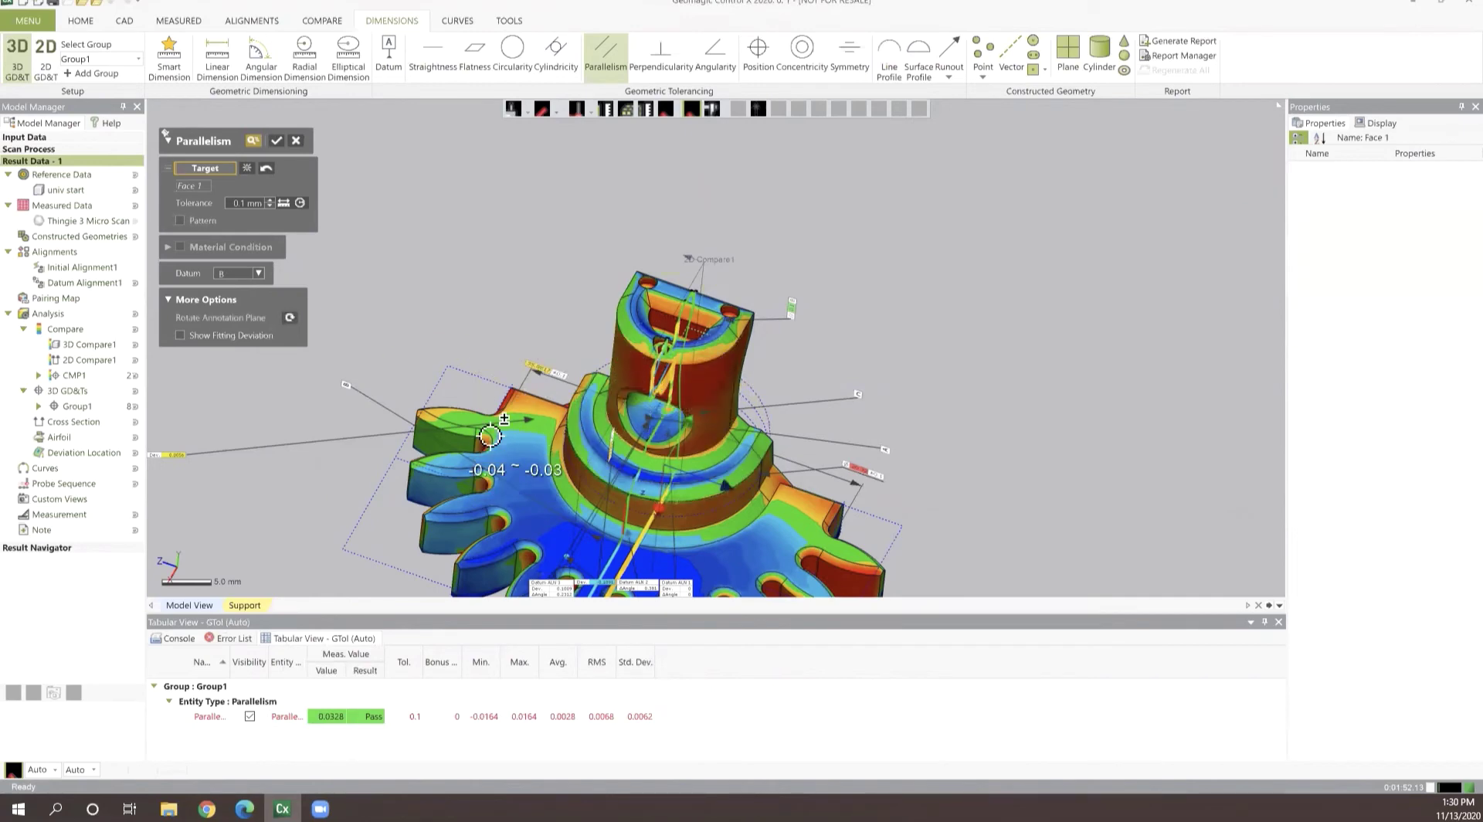
click(276, 142)
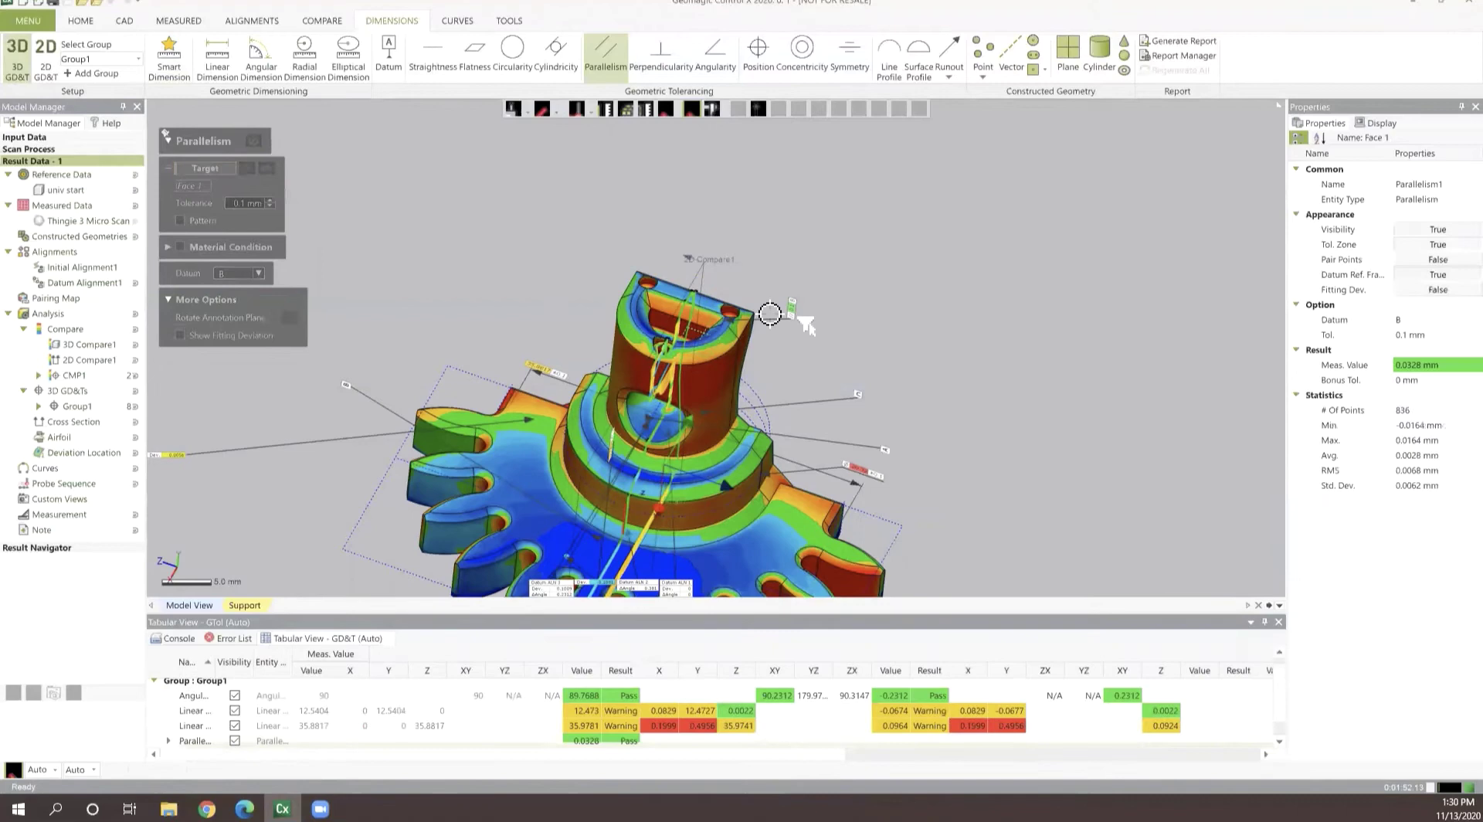
Step: Add a Concentricity tolerance of 0.1 mm to the shaft's outer cylinder, referenced to datum A
click(801, 54)
click(726, 405)
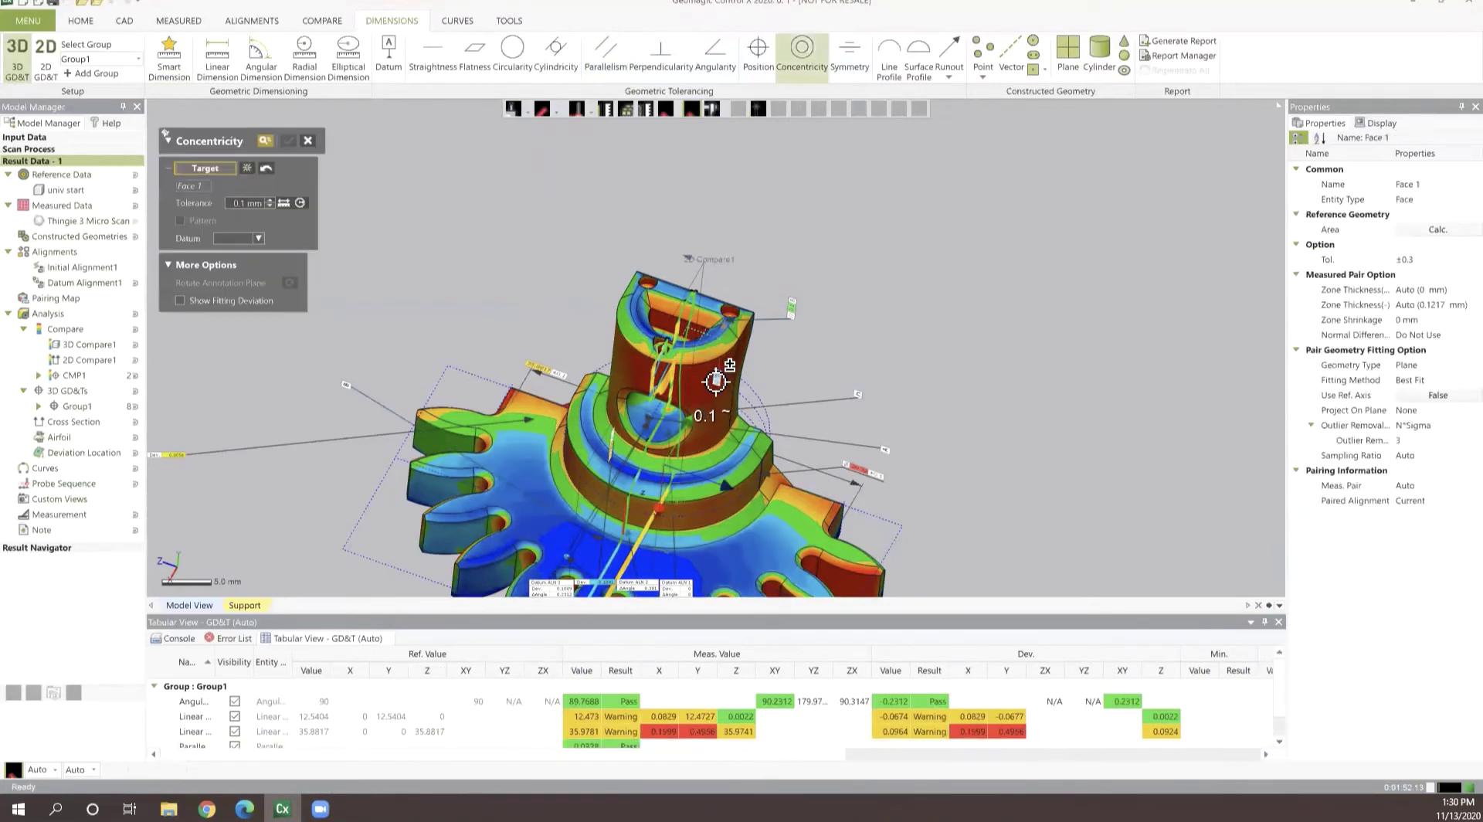
click(627, 369)
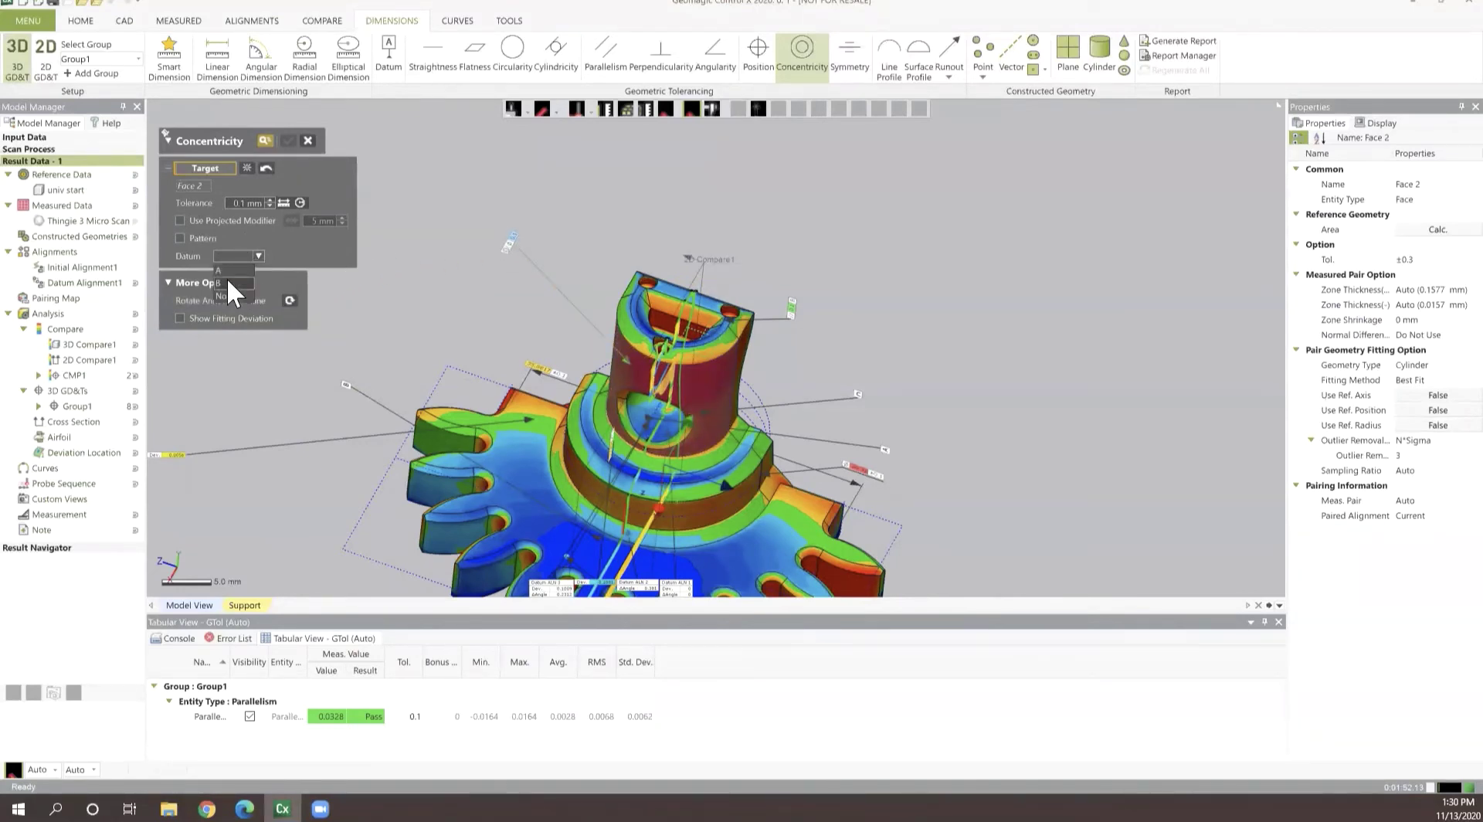
click(259, 258)
click(224, 270)
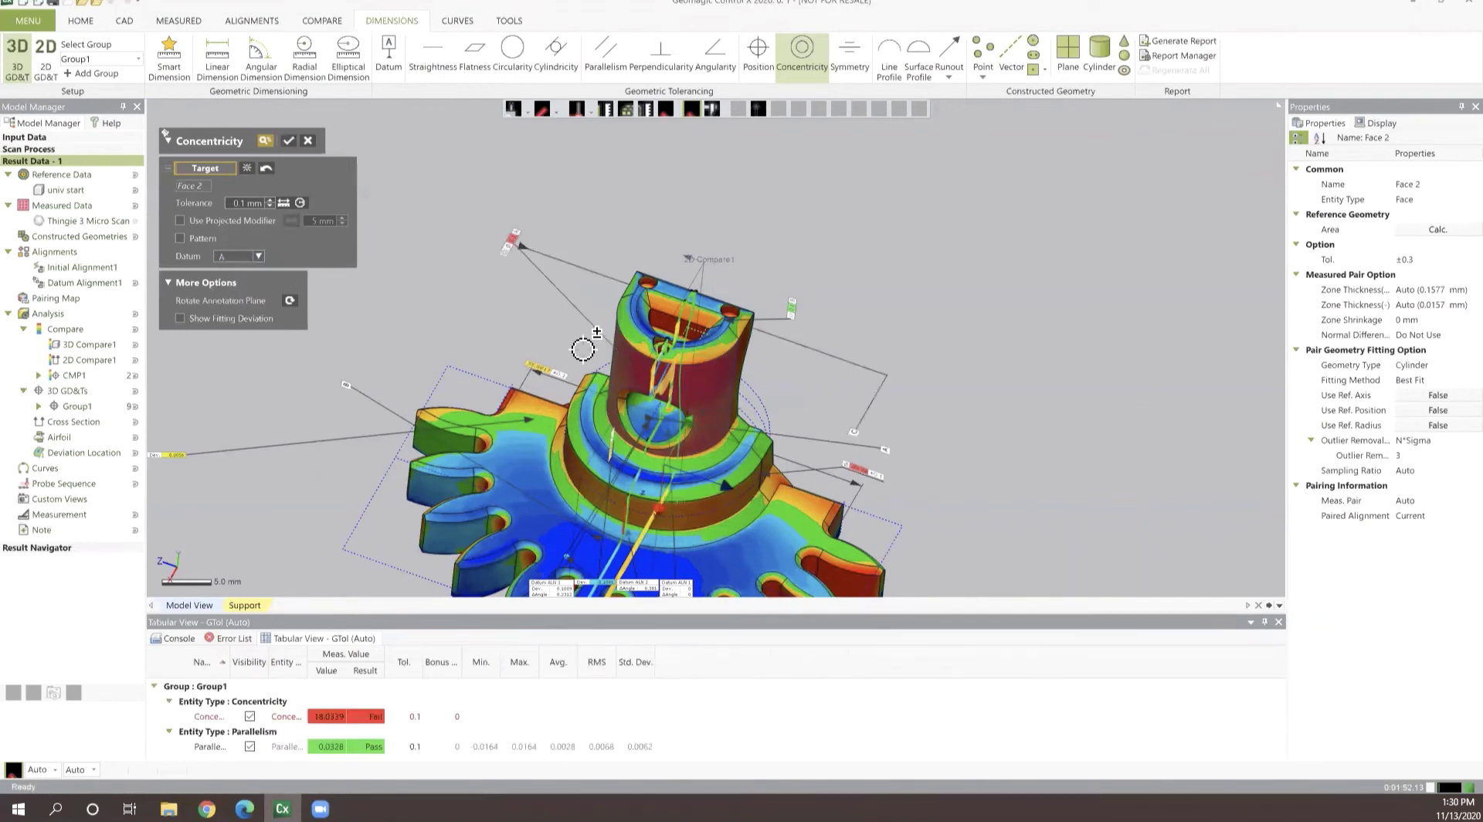
right_drag(583, 349, 845, 440)
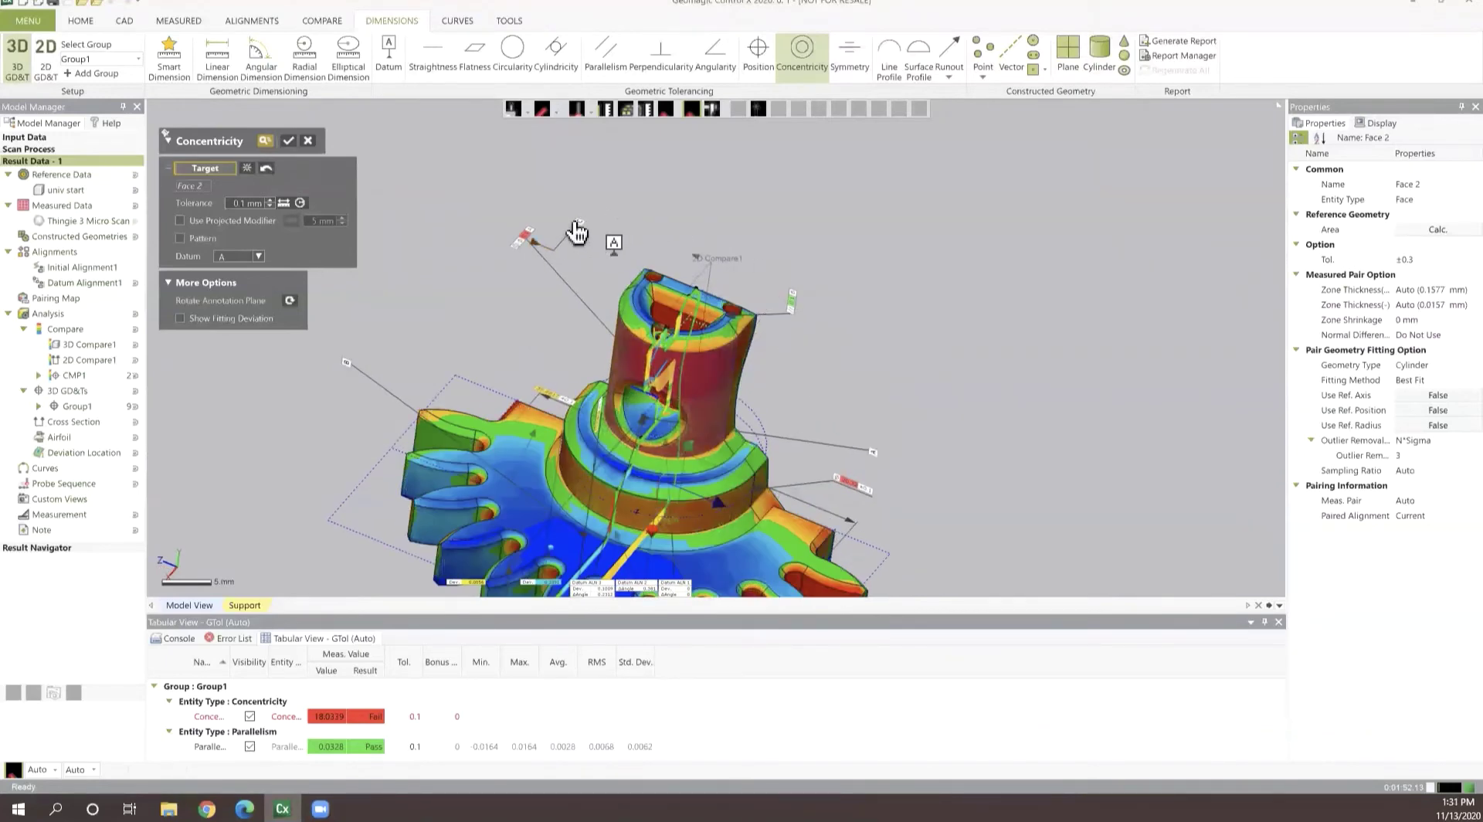
click(288, 141)
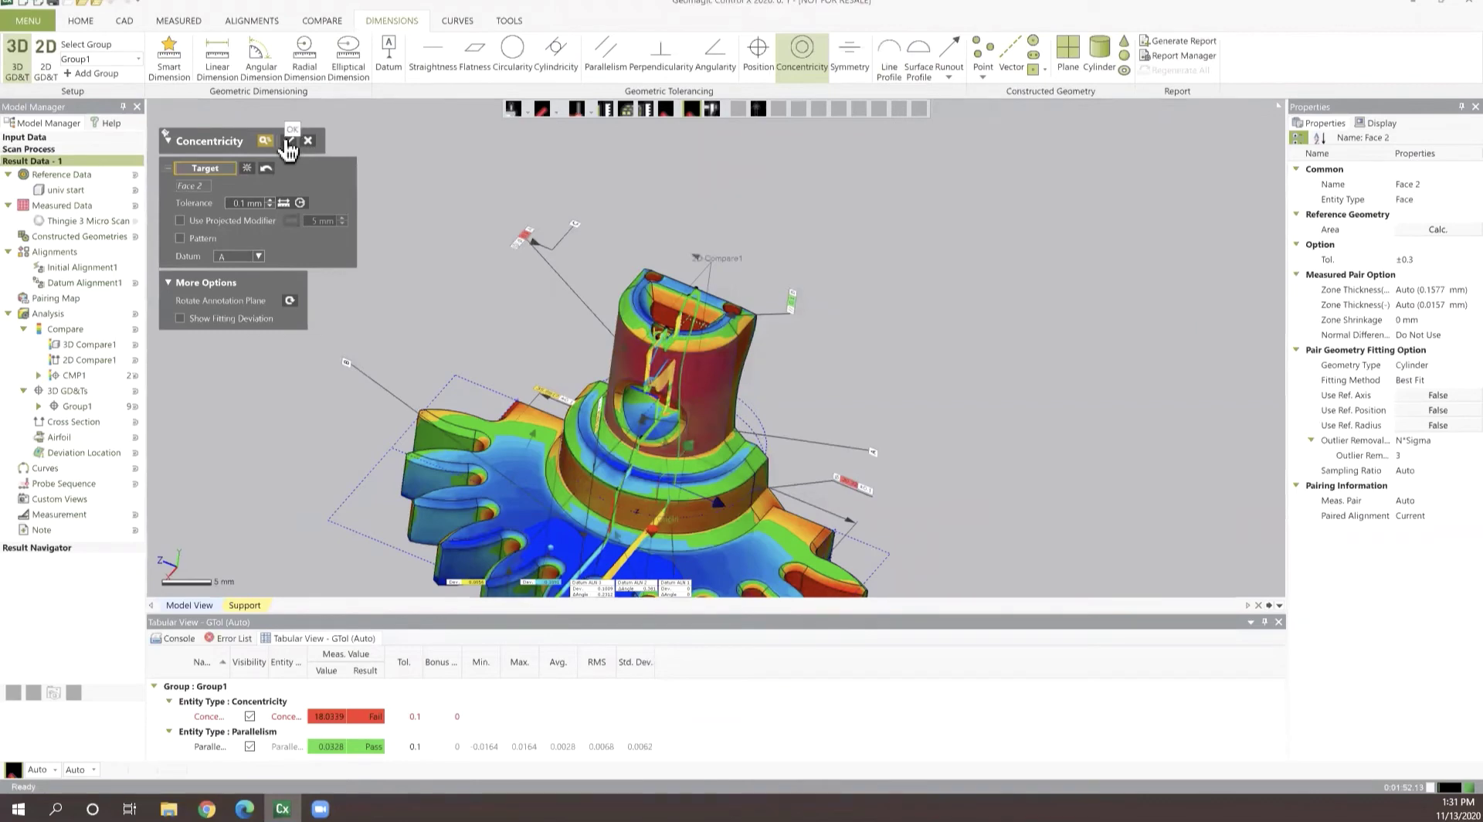
click(291, 141)
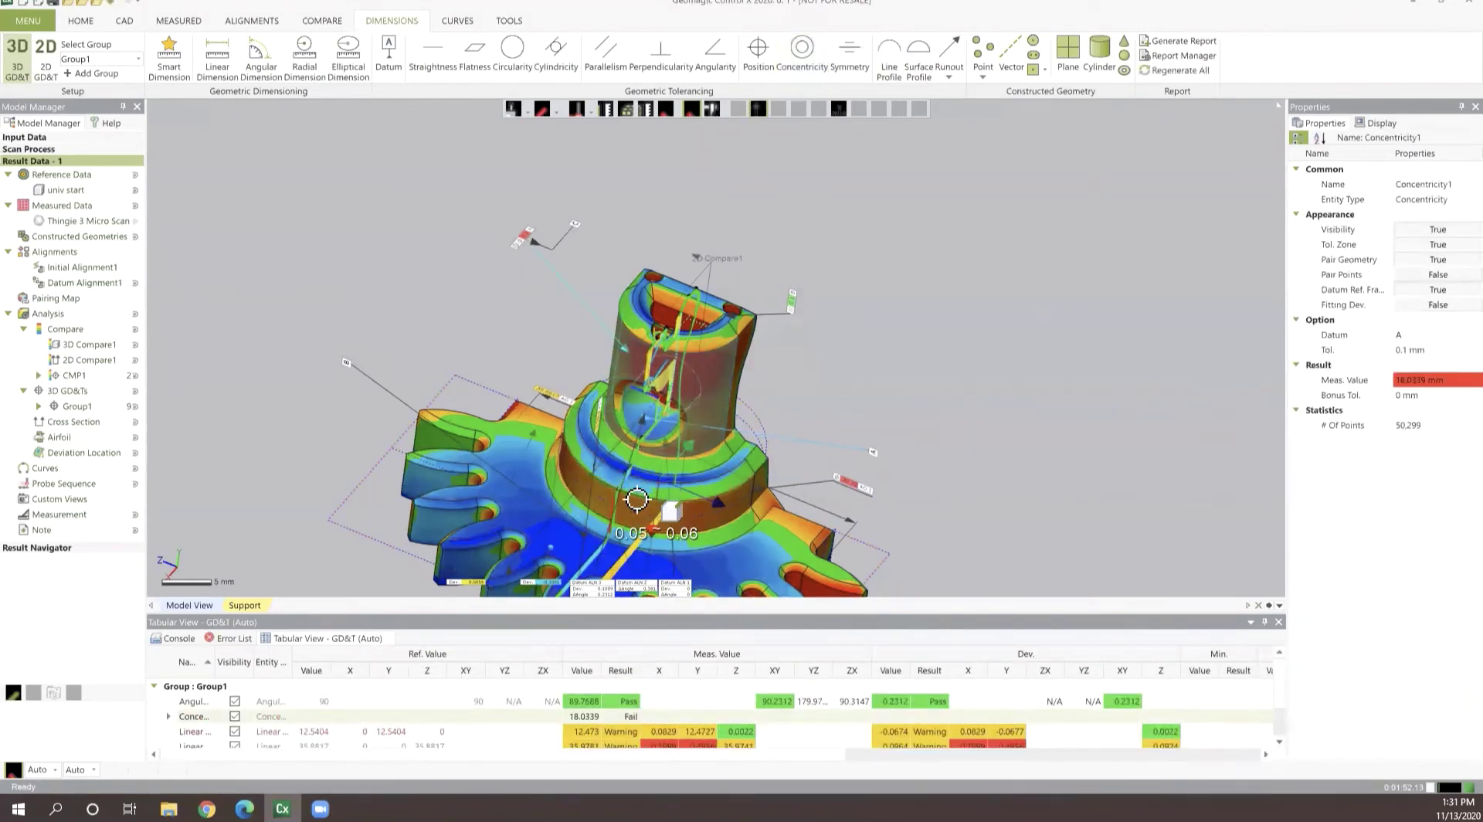
Step: Add a Concentricity tolerance of 0.1 mm to the large cylindrical boss, referenced to datum C
click(637, 480)
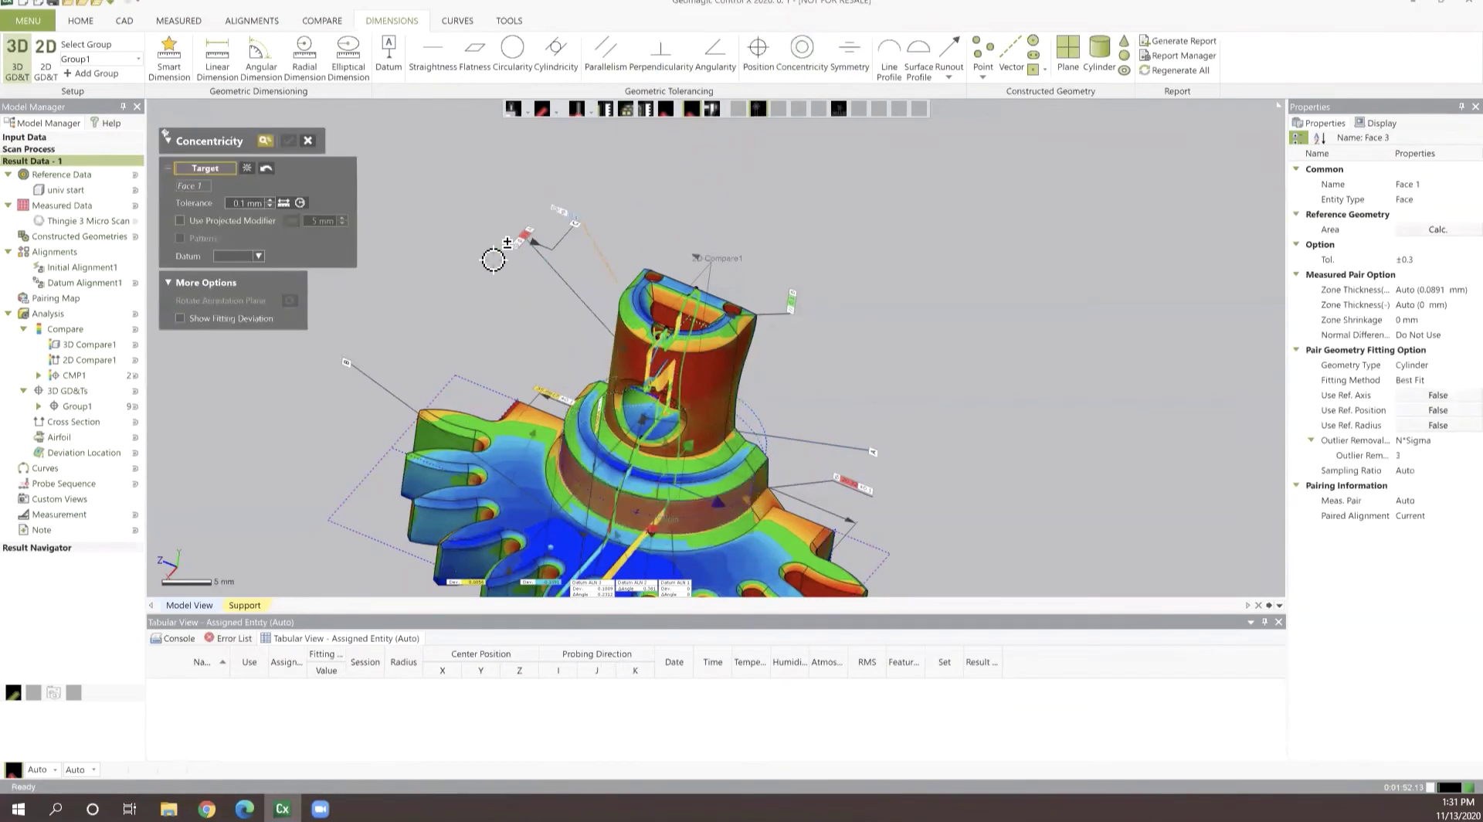
click(258, 257)
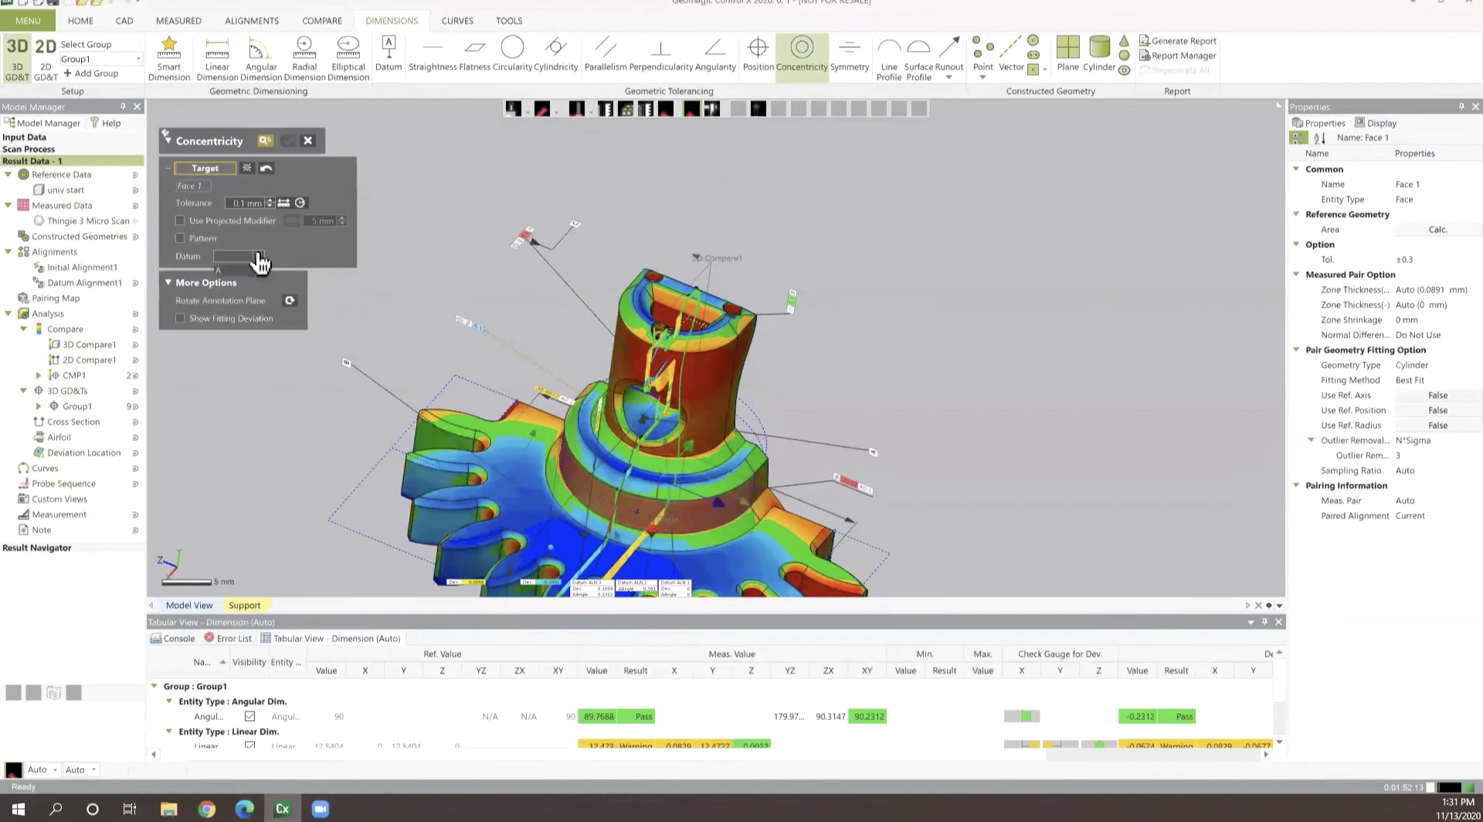
click(238, 294)
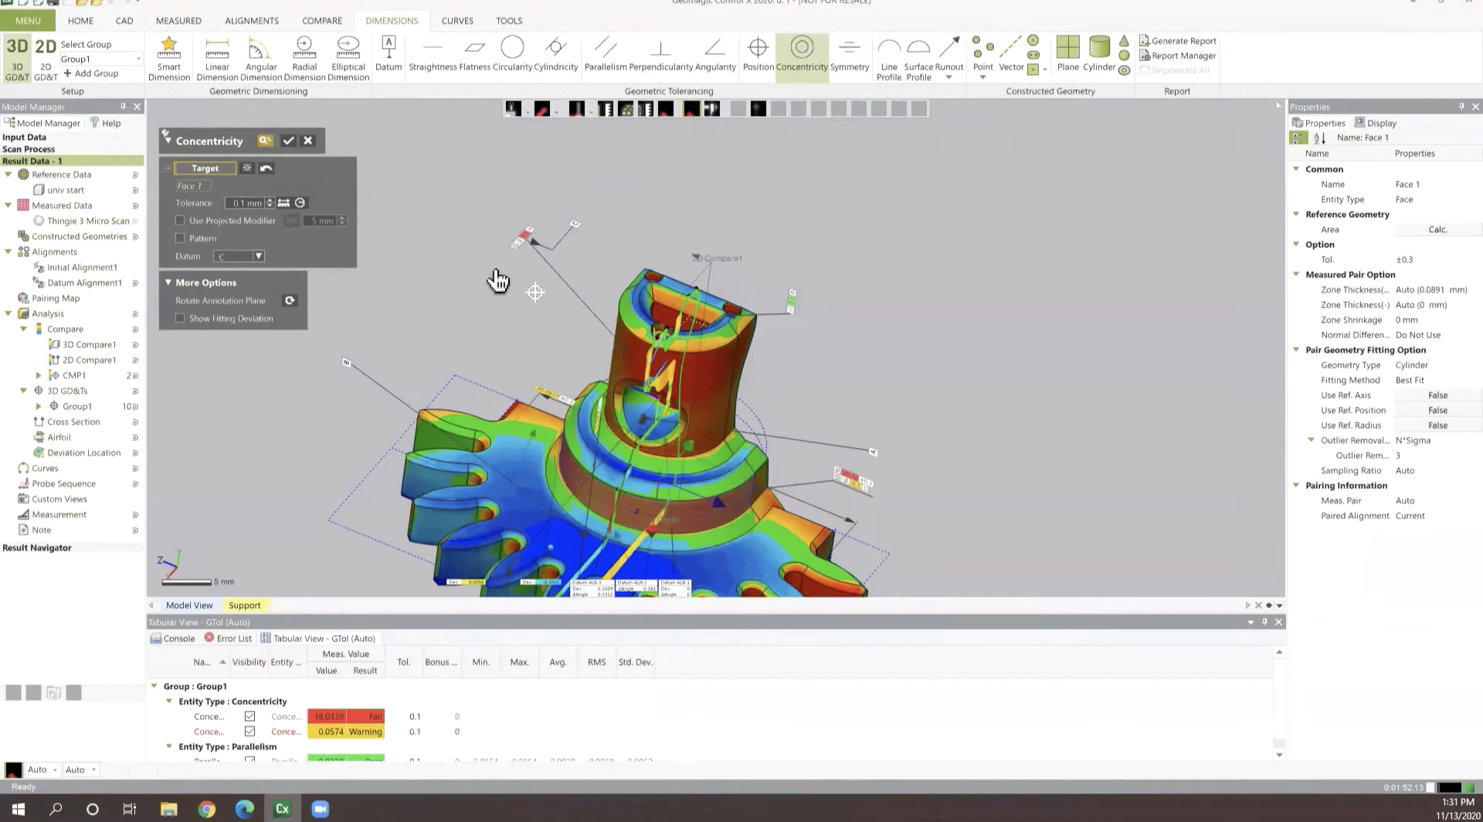
click(287, 143)
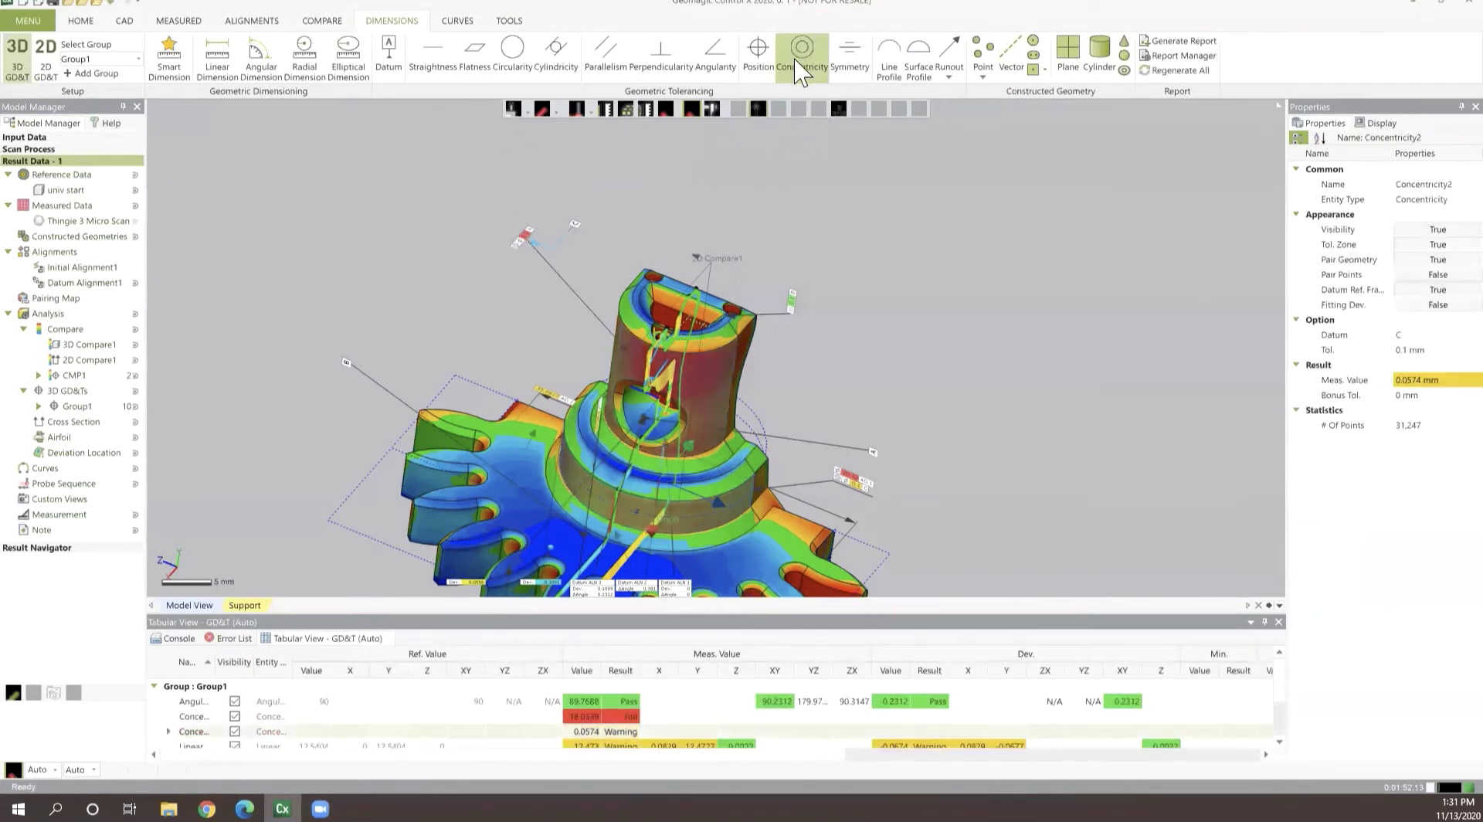
Step: Start a Position tolerance of 0.5 mm on the curved root between the gear's end teeth and place its label beside the gear
click(757, 53)
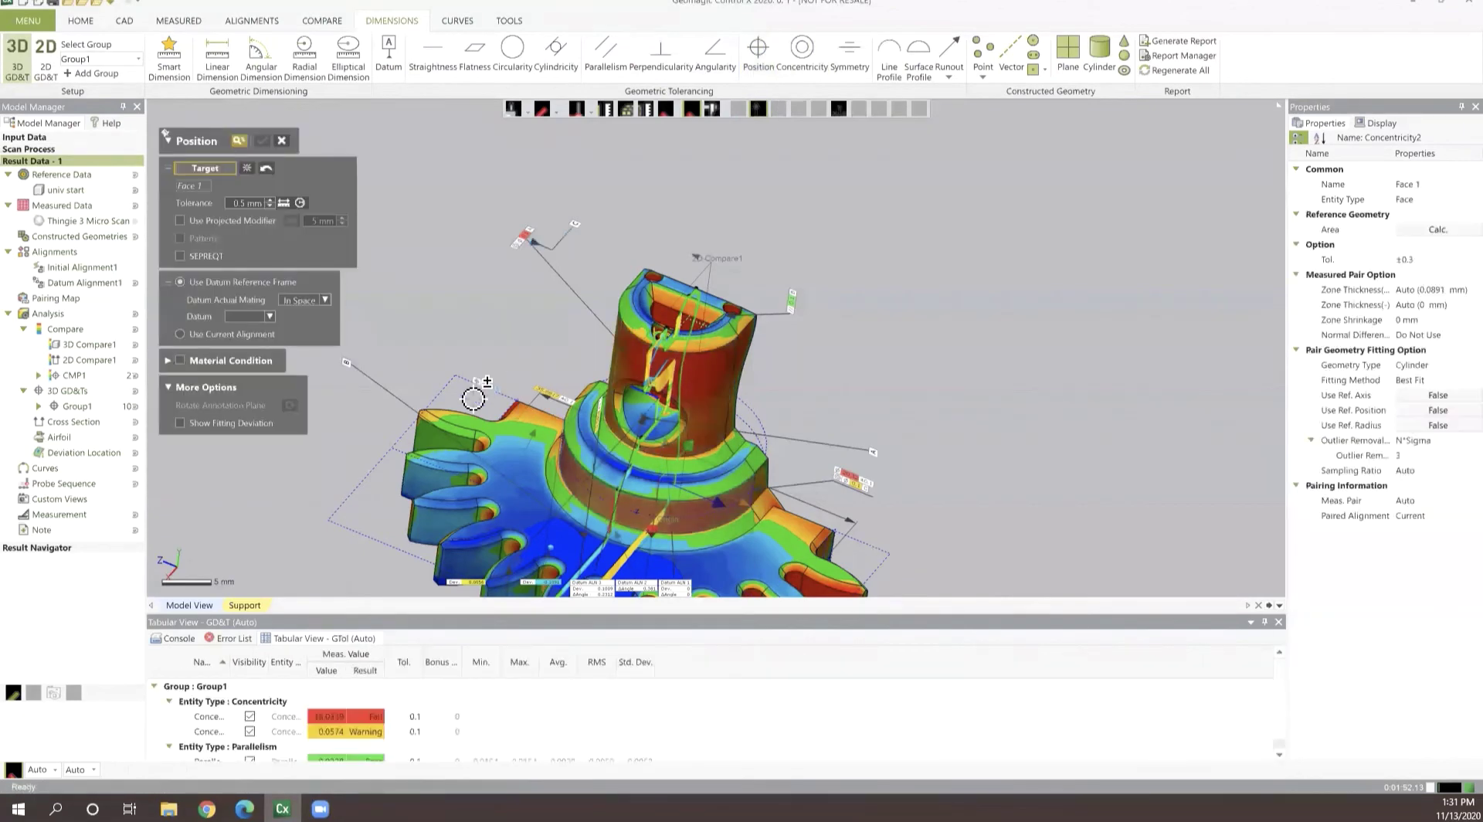
right_drag(481, 332, 569, 332)
scroll(680, 418, down, 3)
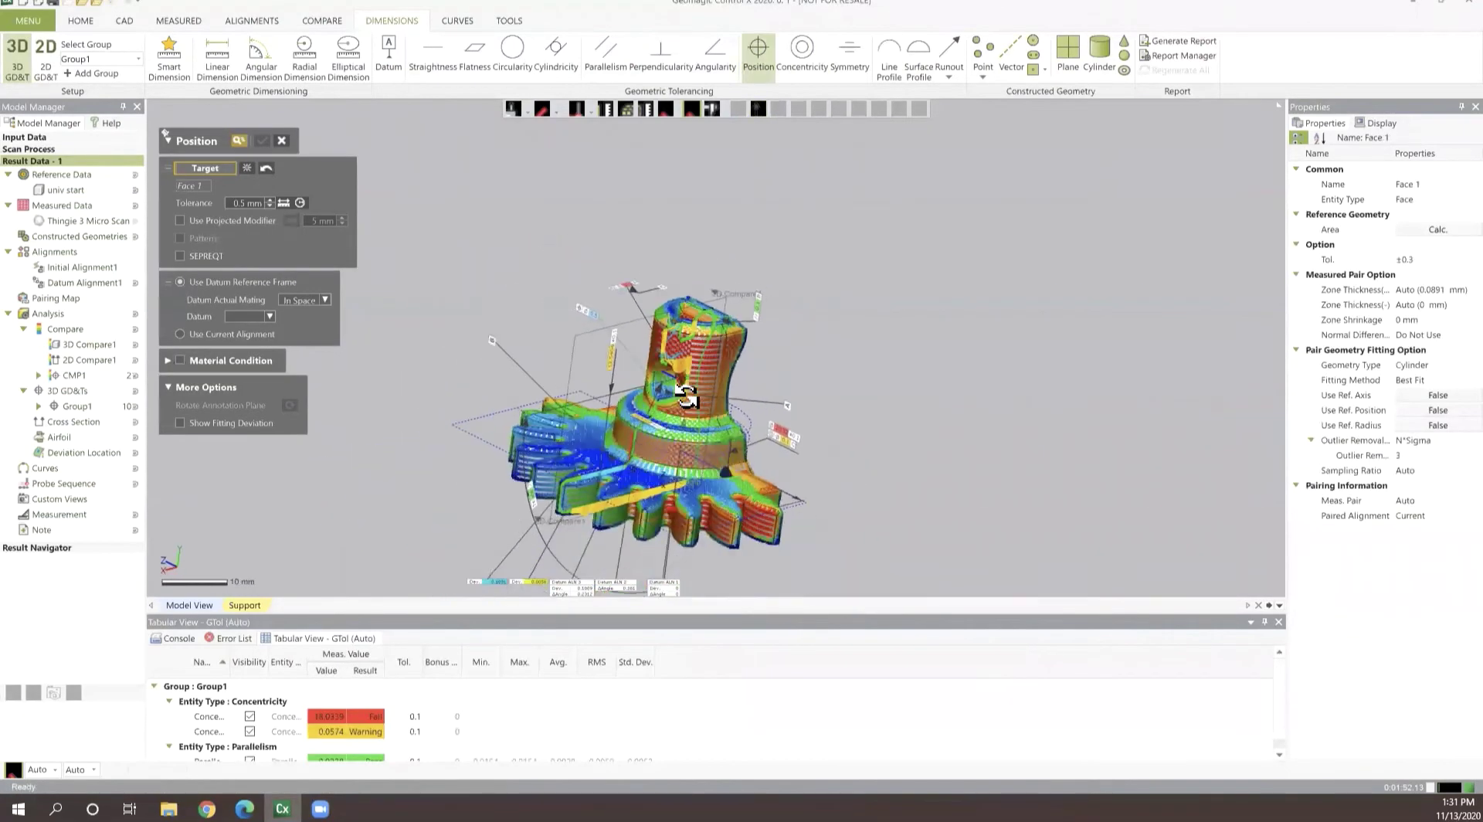
click(680, 418)
scroll(784, 552, up, 5)
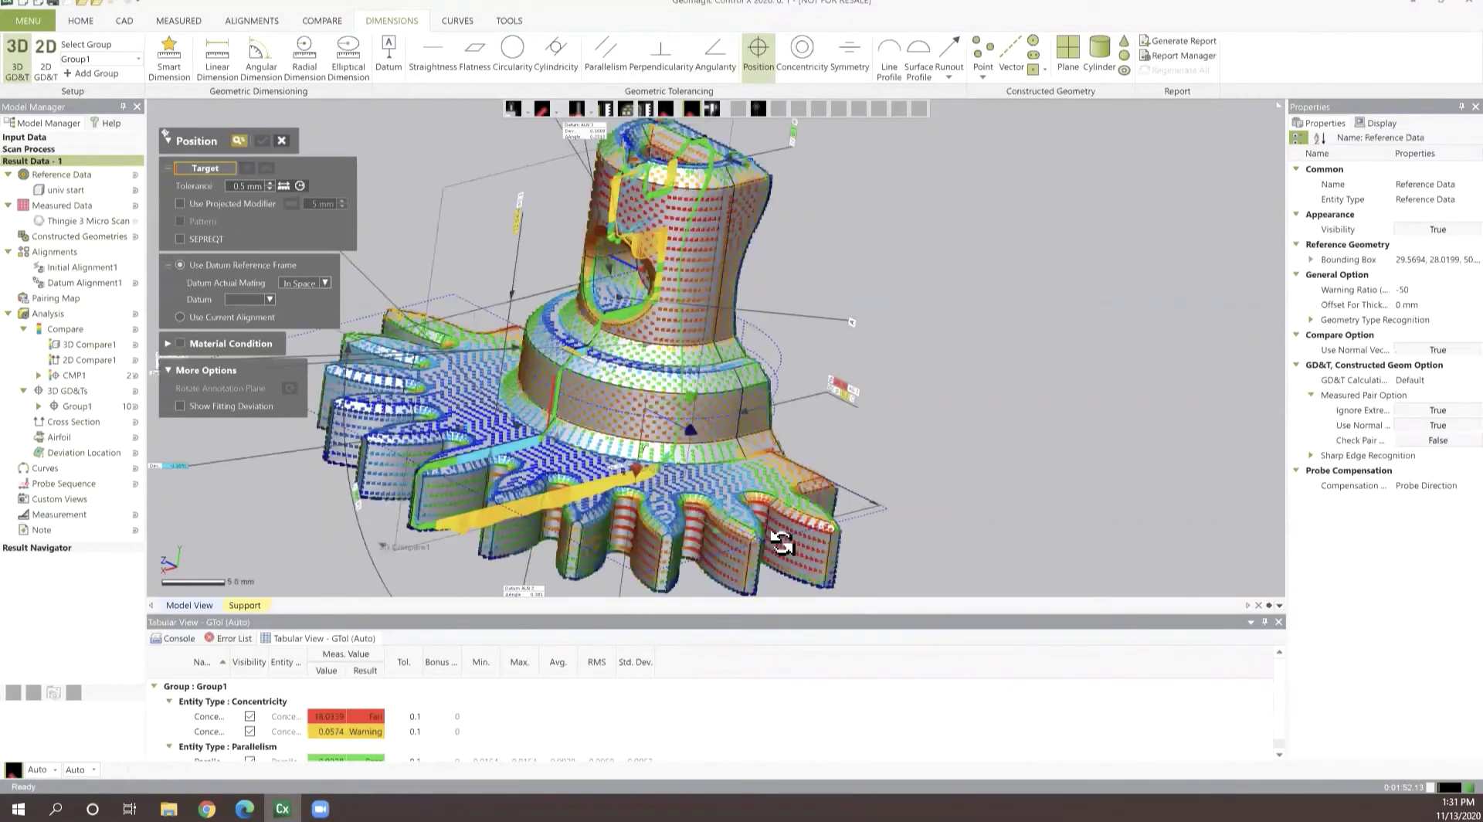
scroll(784, 552, up, 2)
click(782, 558)
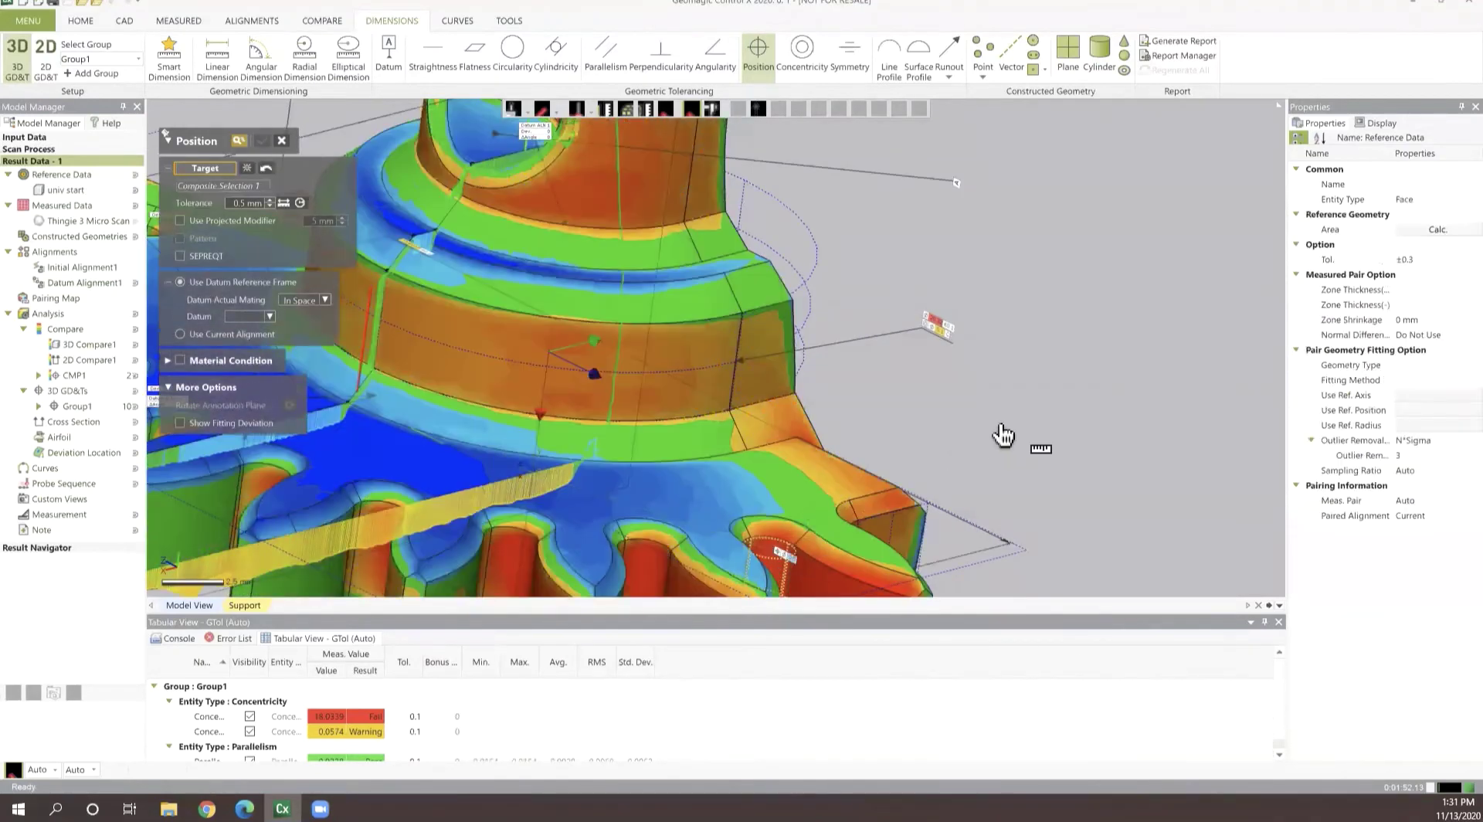
click(1052, 411)
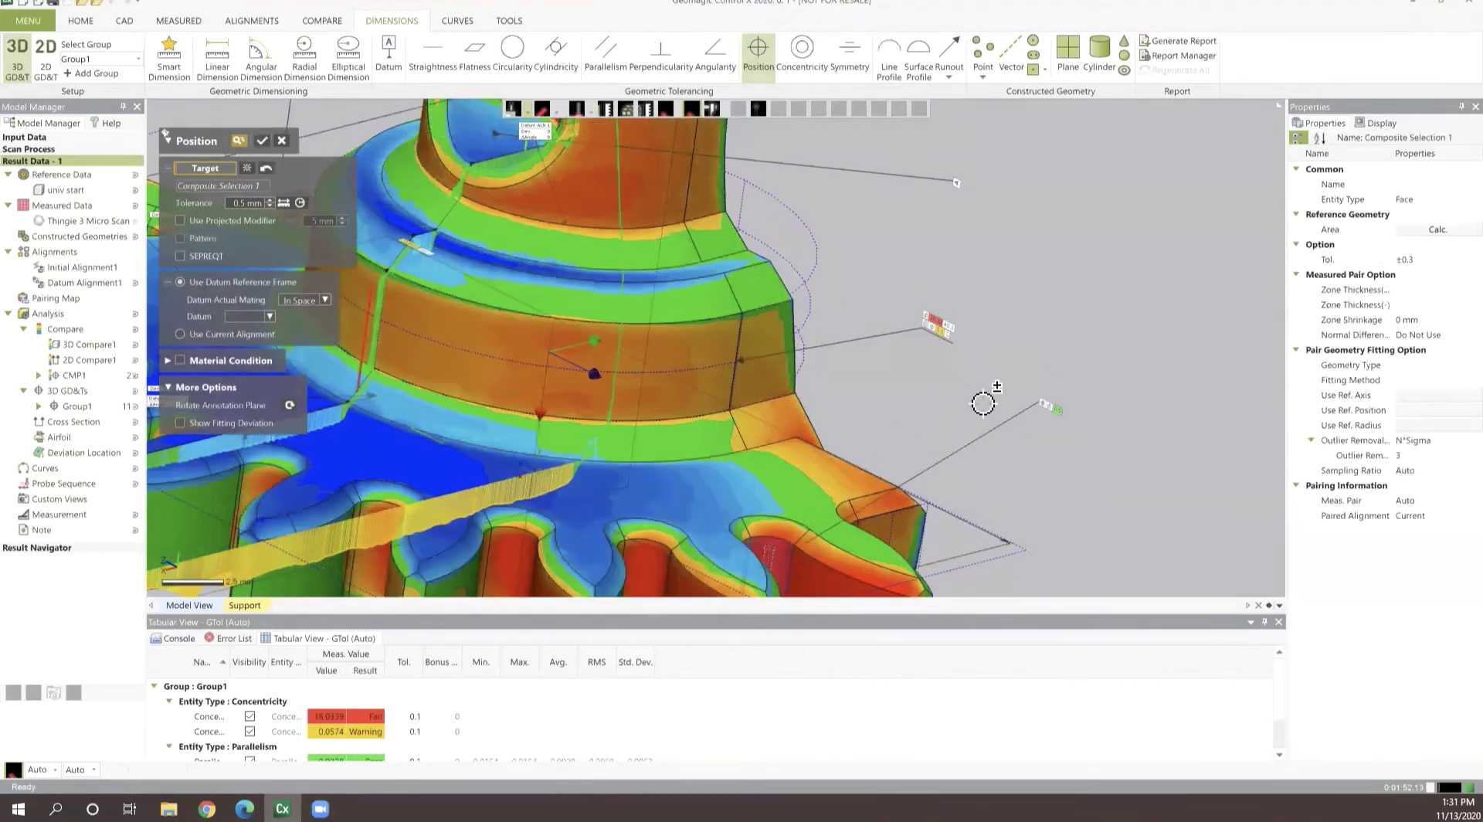
Step: Reference the tooth root's Position tolerance to datums A, B and C
right_drag(566, 504, 581, 500)
scroll(581, 500, down, 3)
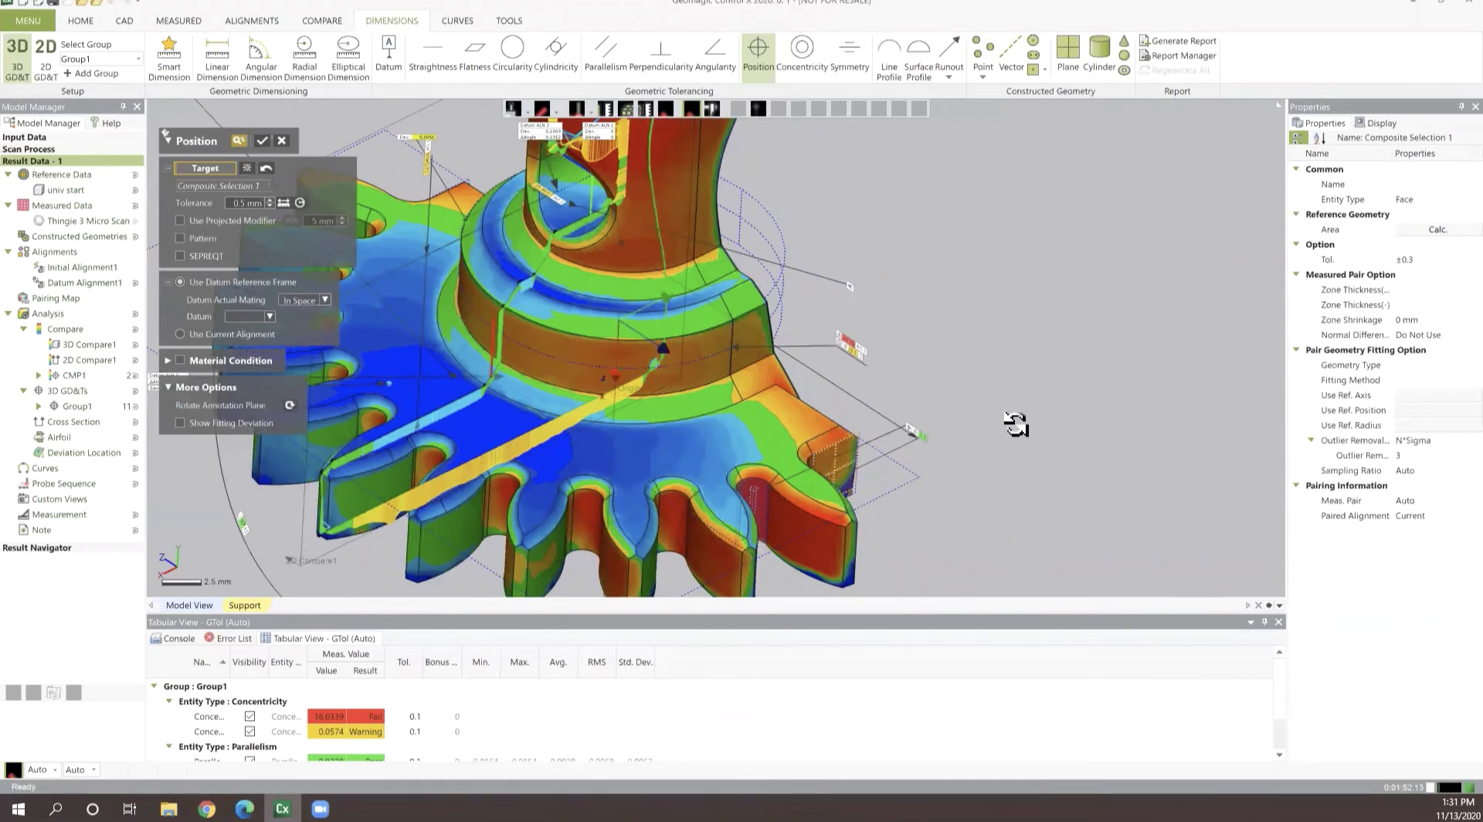
right_drag(1017, 424, 771, 481)
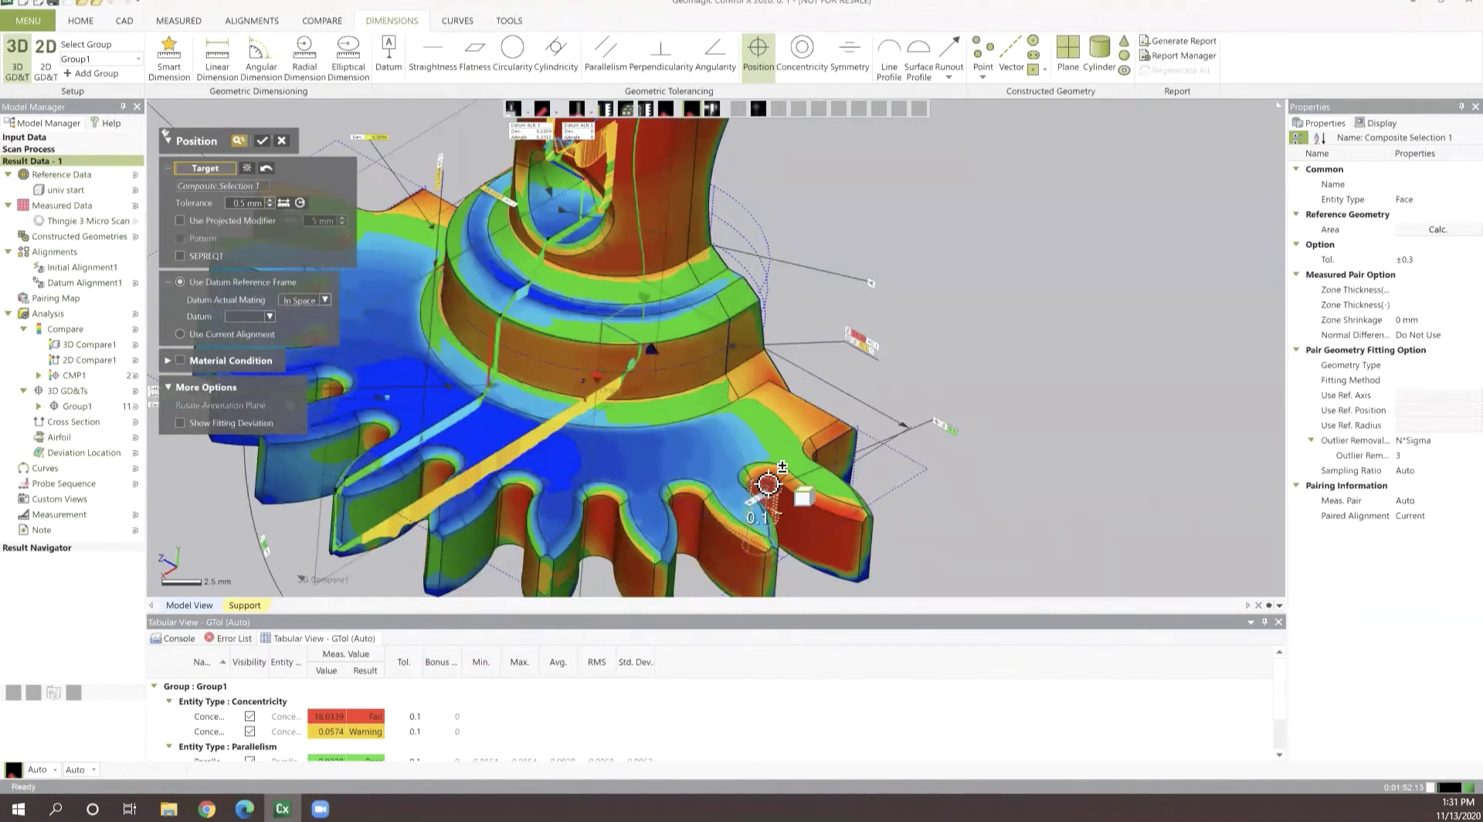
click(768, 484)
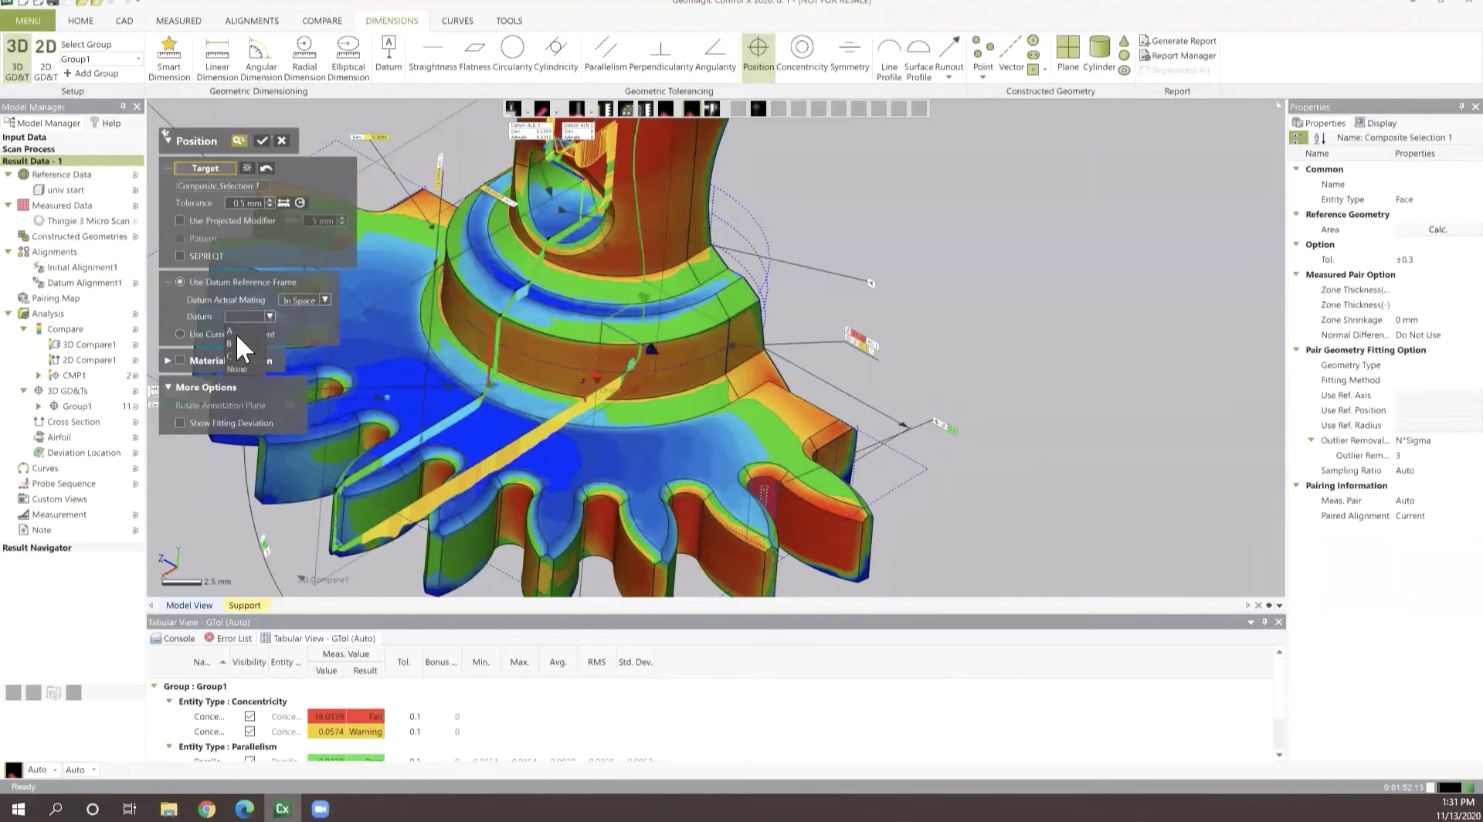
click(236, 333)
click(323, 318)
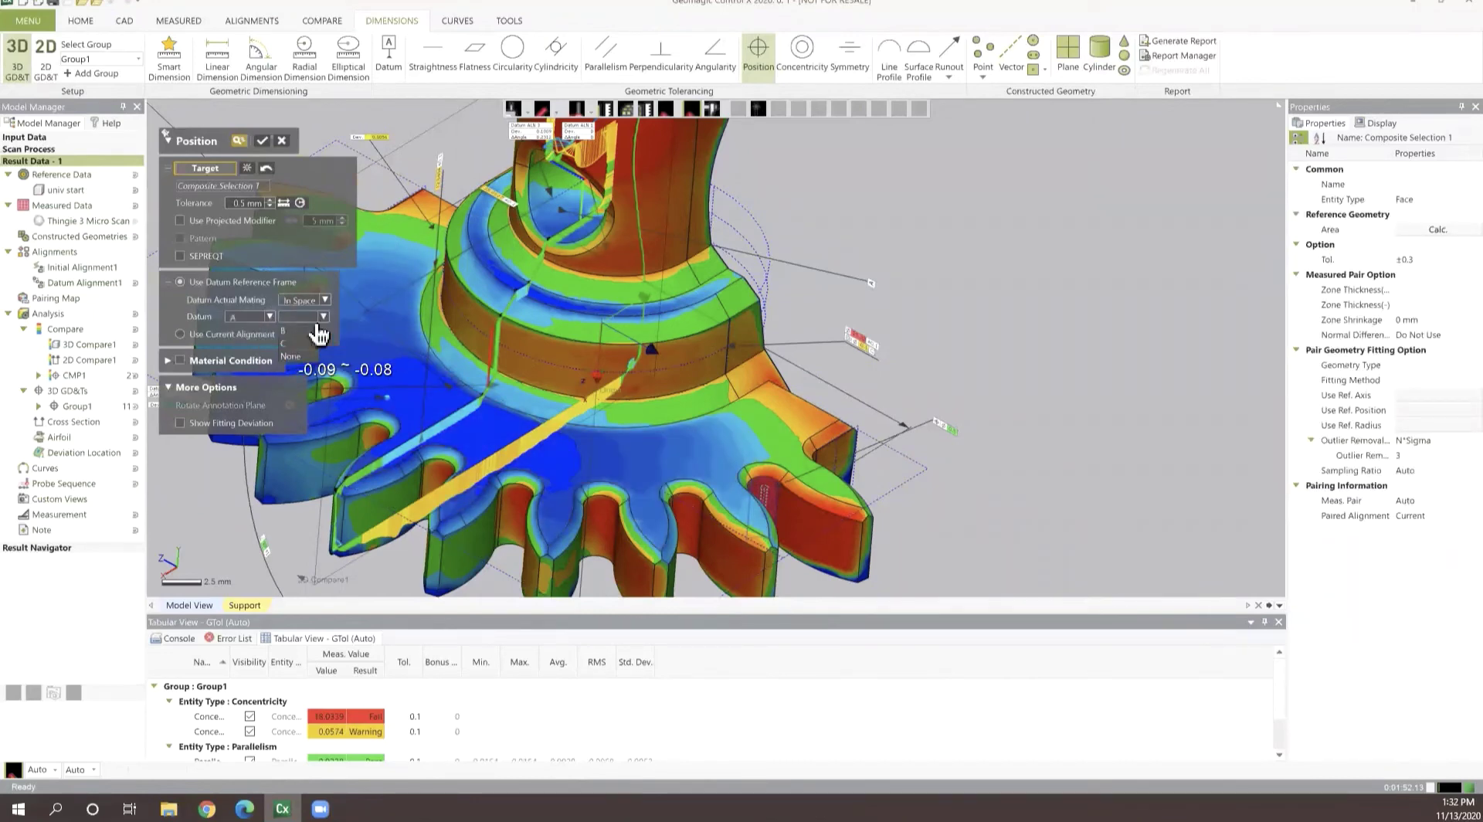
click(293, 331)
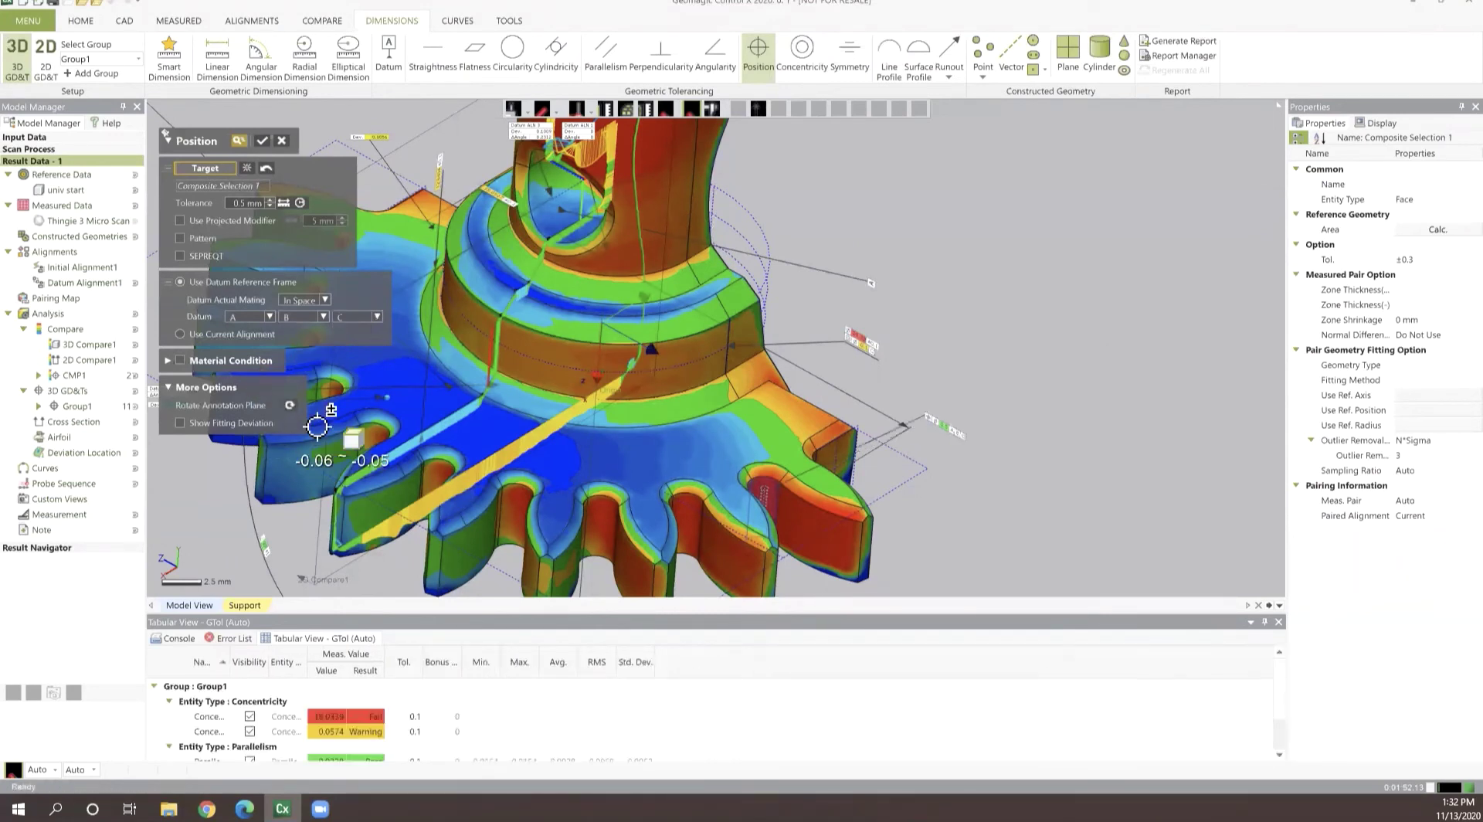
Step: Extend the Position tolerance as a pattern to the remaining tooth root faces around the gear and finish it
scroll(946, 455, up, 5)
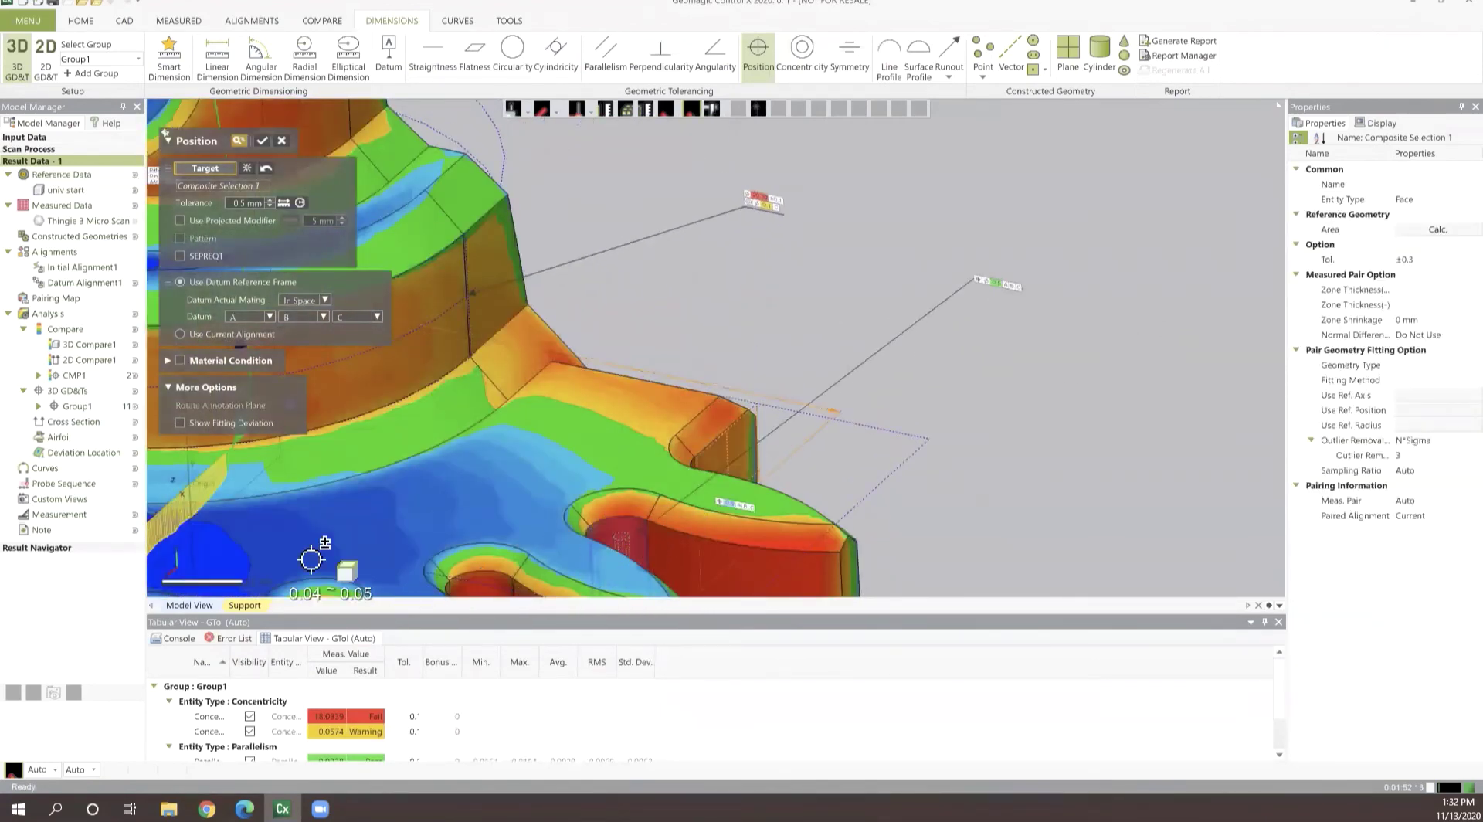
right_drag(672, 335, 188, 265)
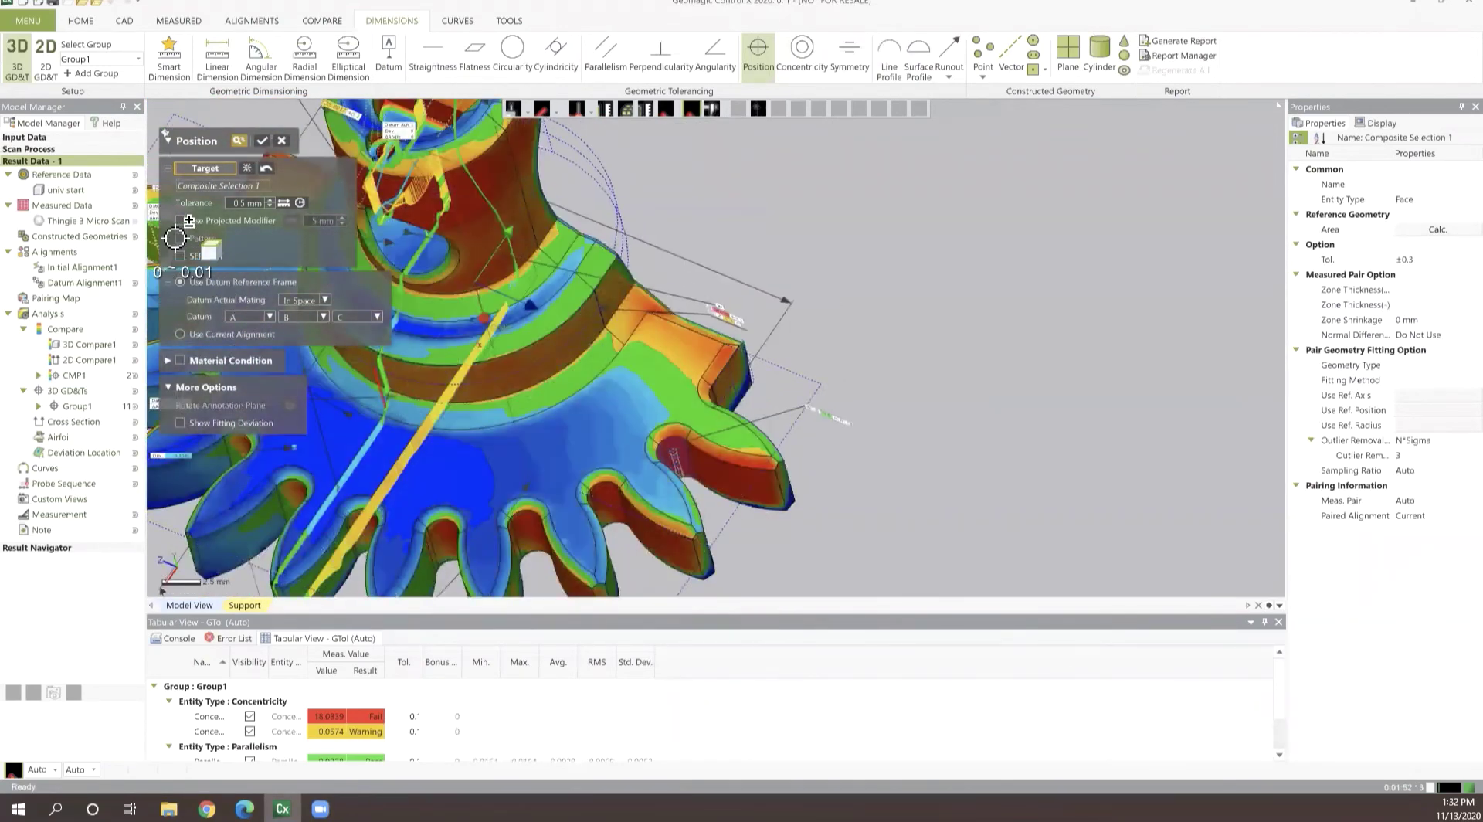
right_drag(347, 279, 183, 265)
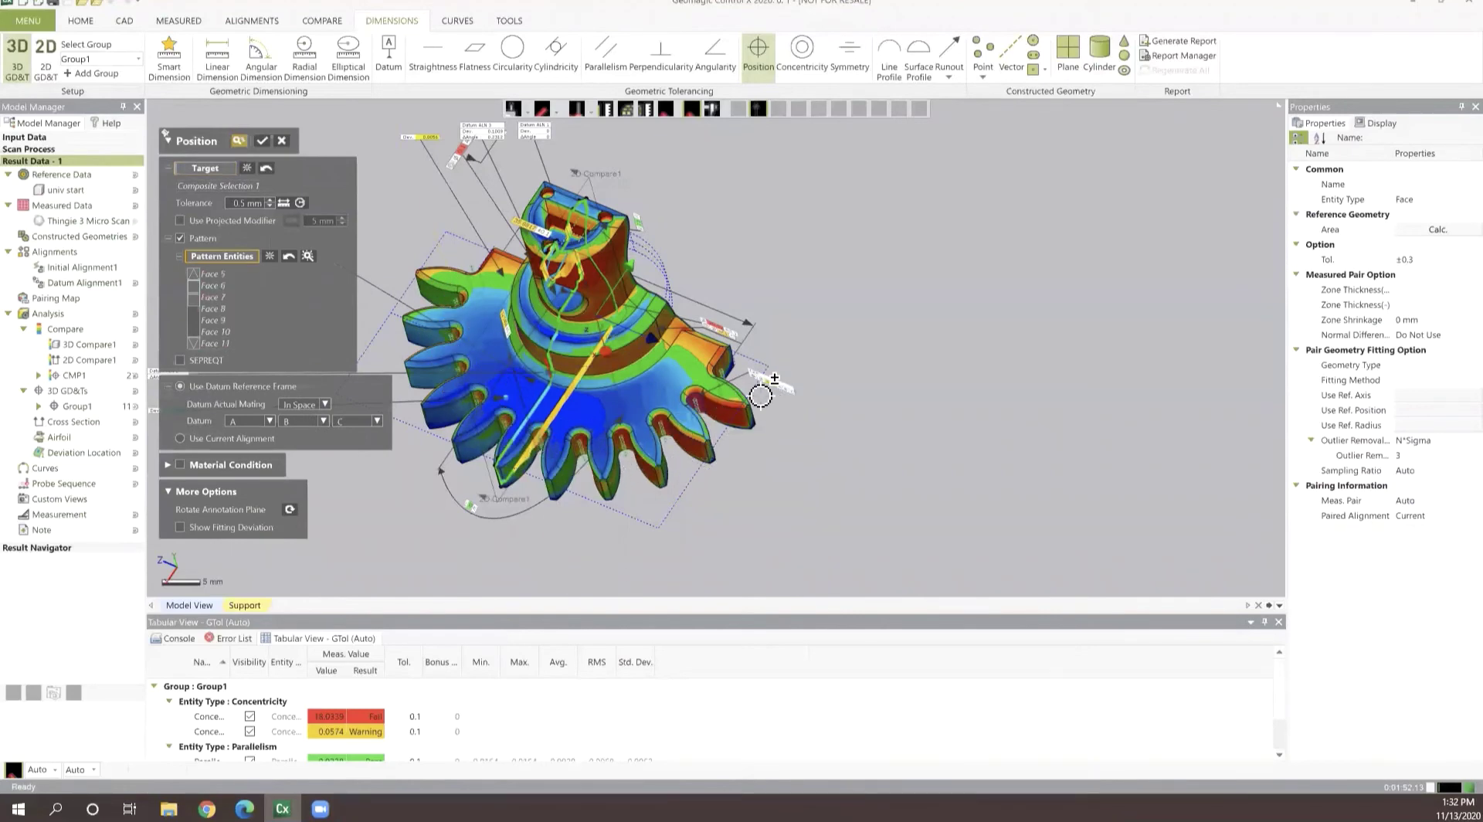
mouse_move(597, 420)
right_down()
mouse_move(890, 265)
mouse_move(839, 338)
right_up()
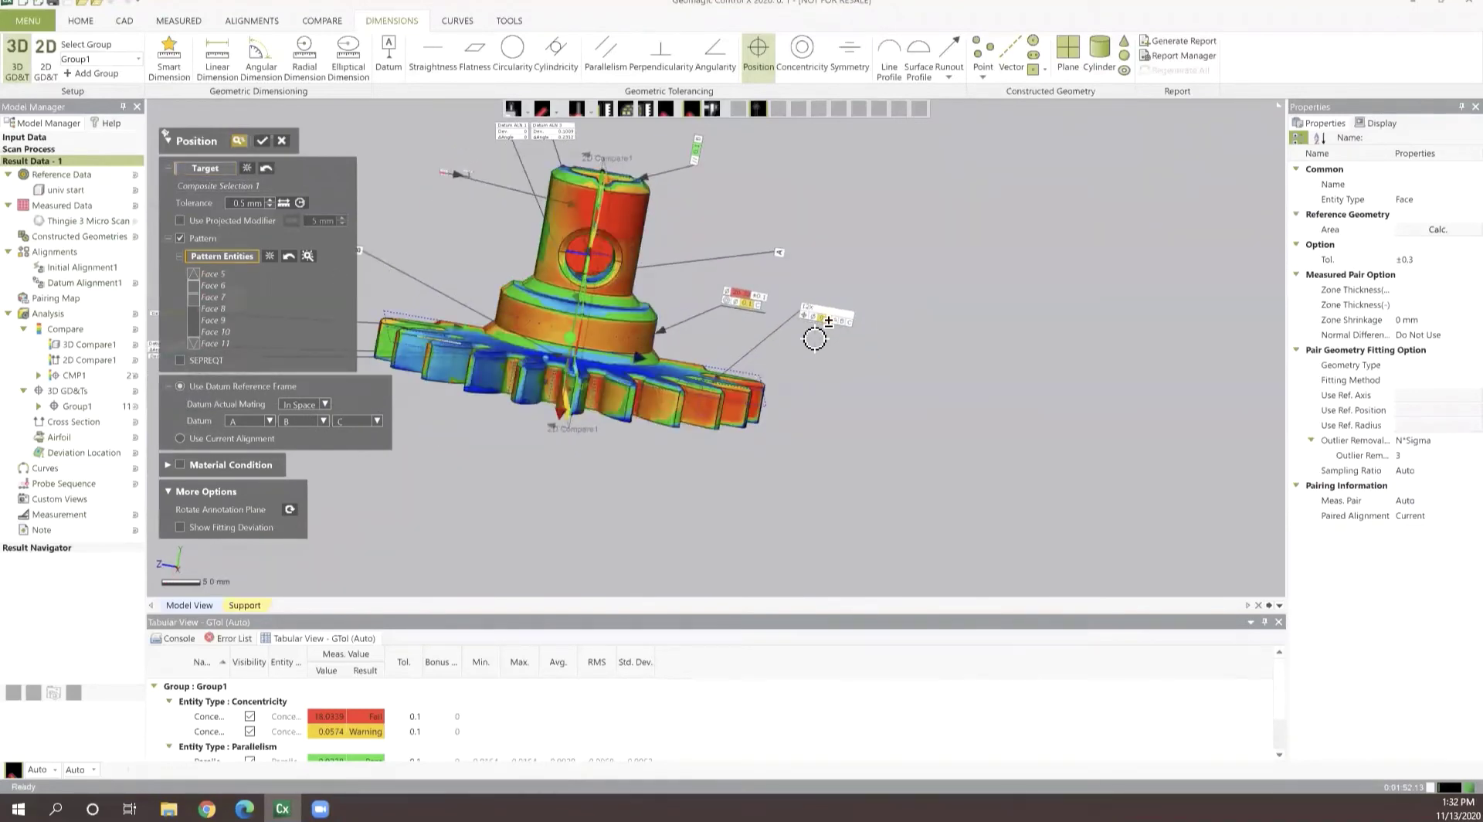
scroll(622, 406, up, 6)
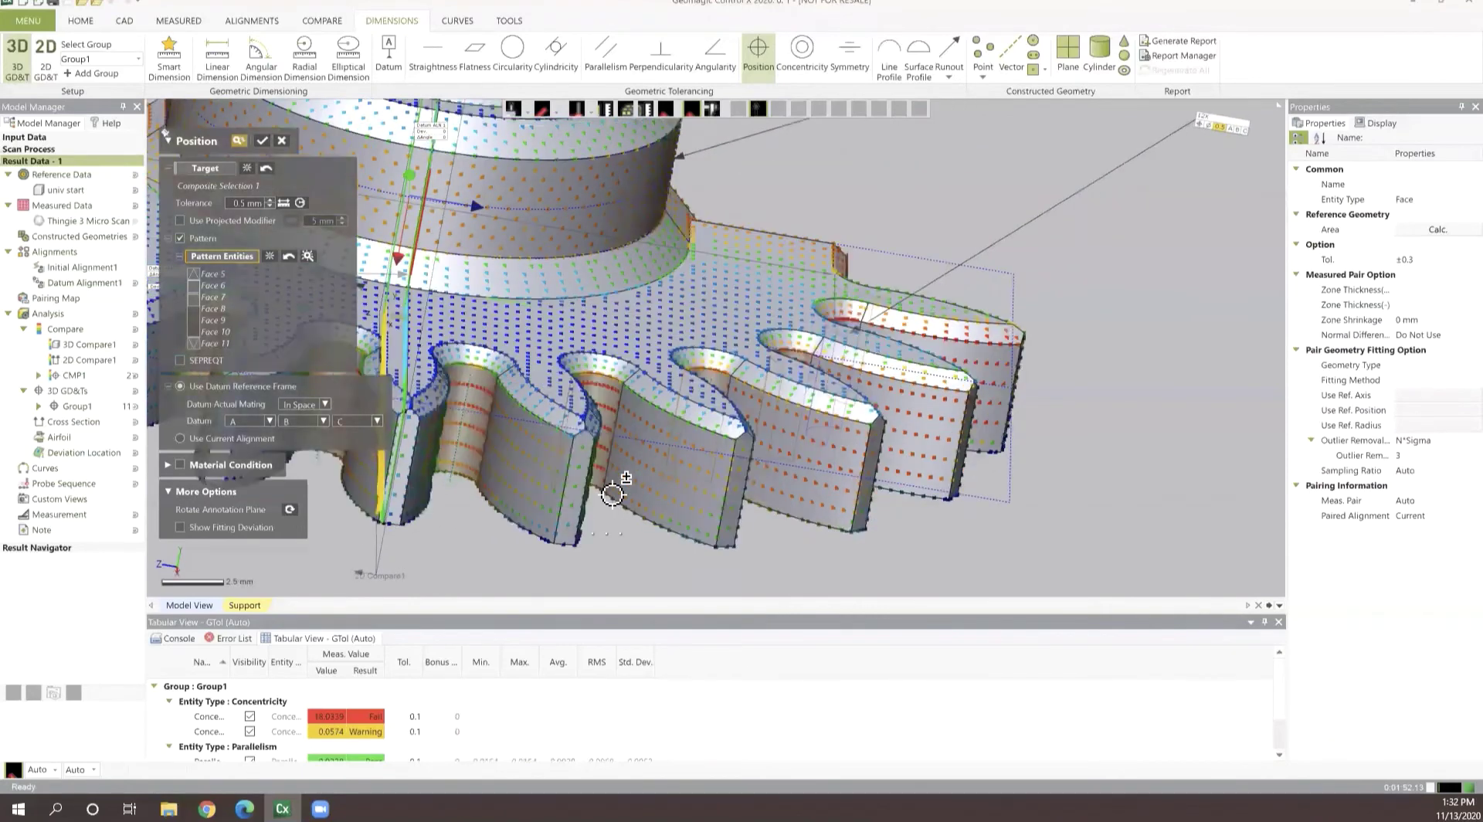
right_drag(914, 397, 563, 371)
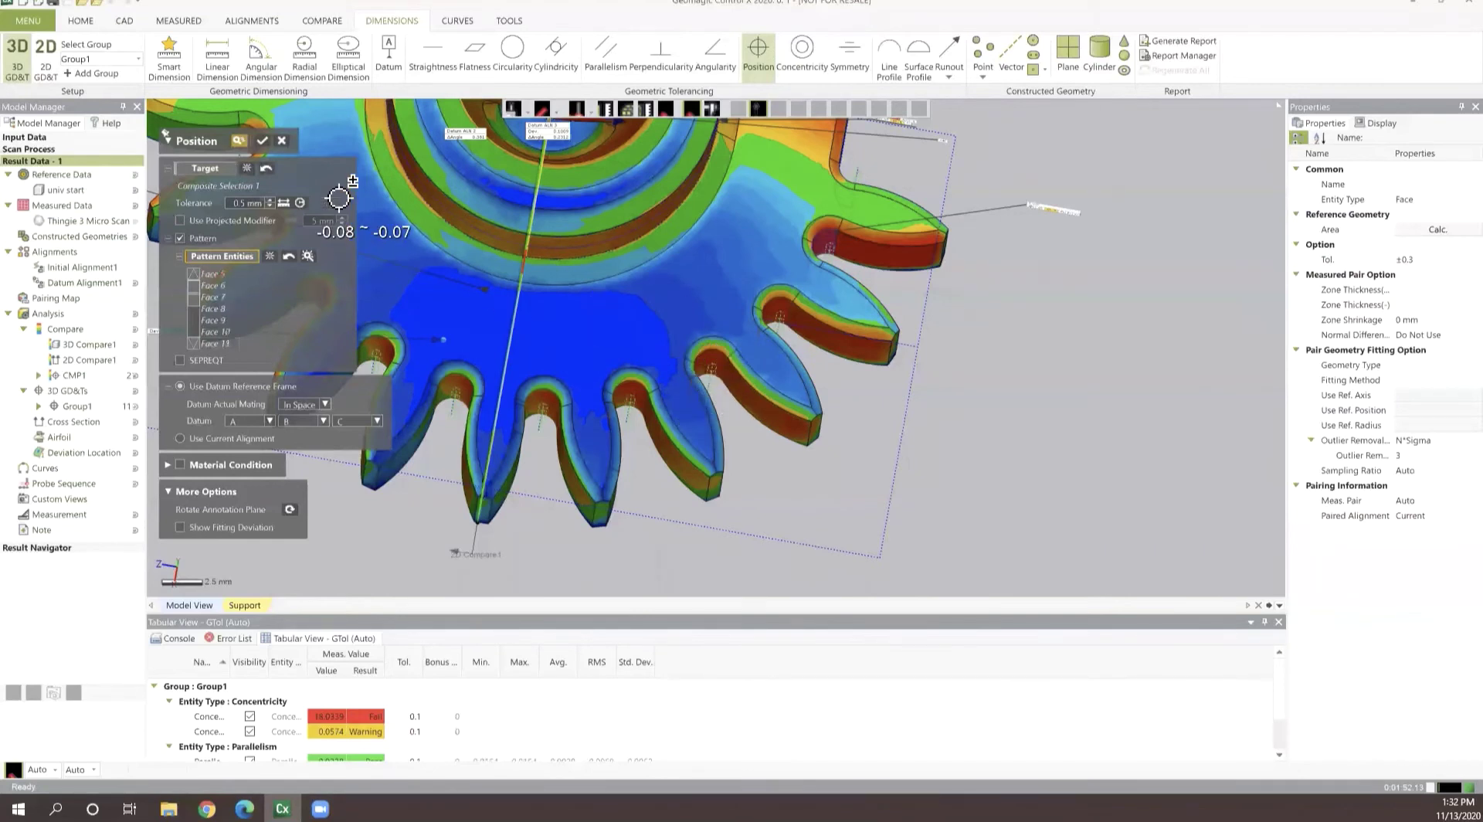
click(264, 153)
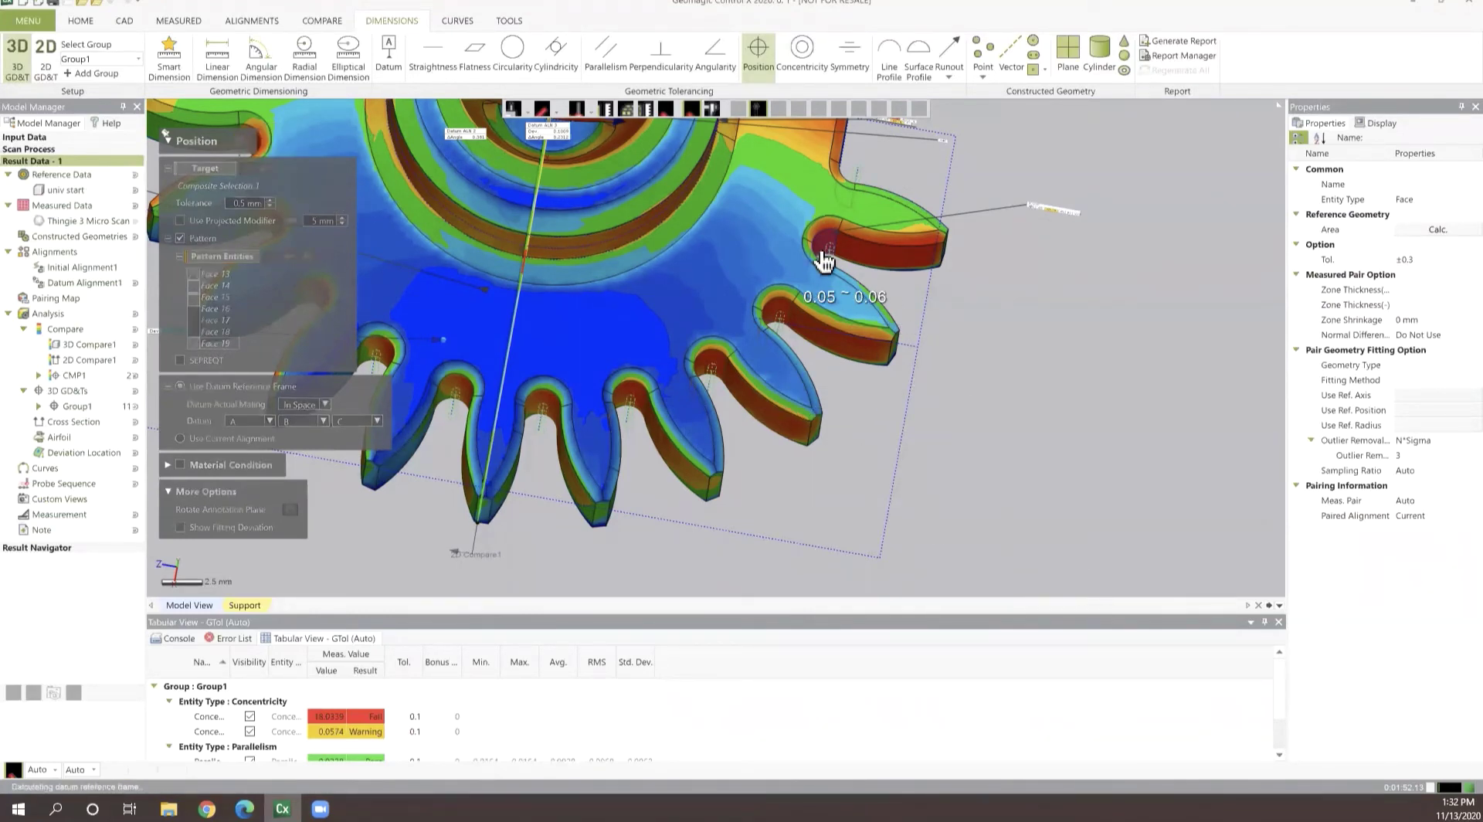
scroll(923, 287, down, 3)
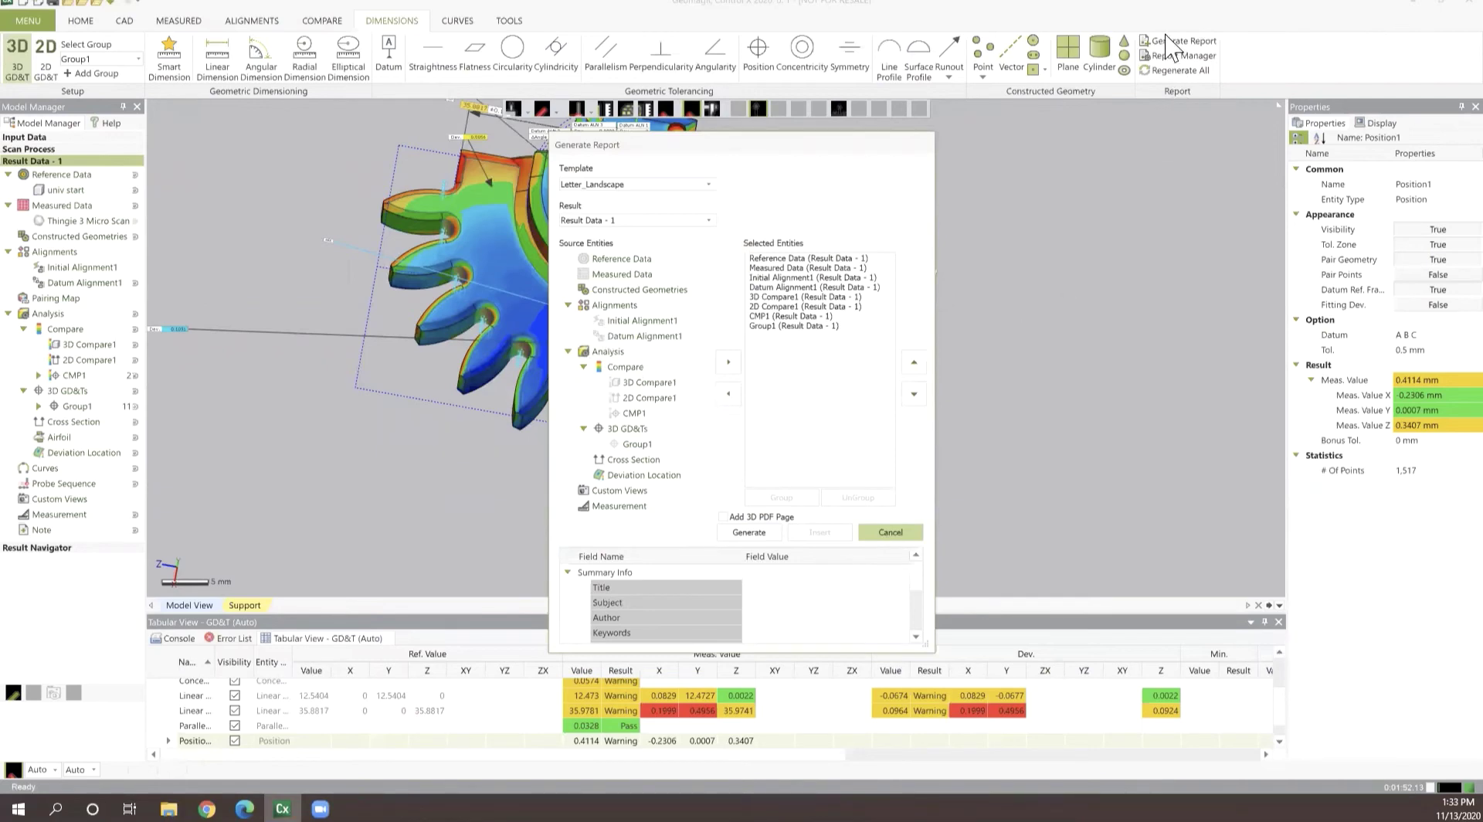
Step: Generate the Result Data - 1 report with the Letter_Landscape template, review its first pages and close it
click(747, 532)
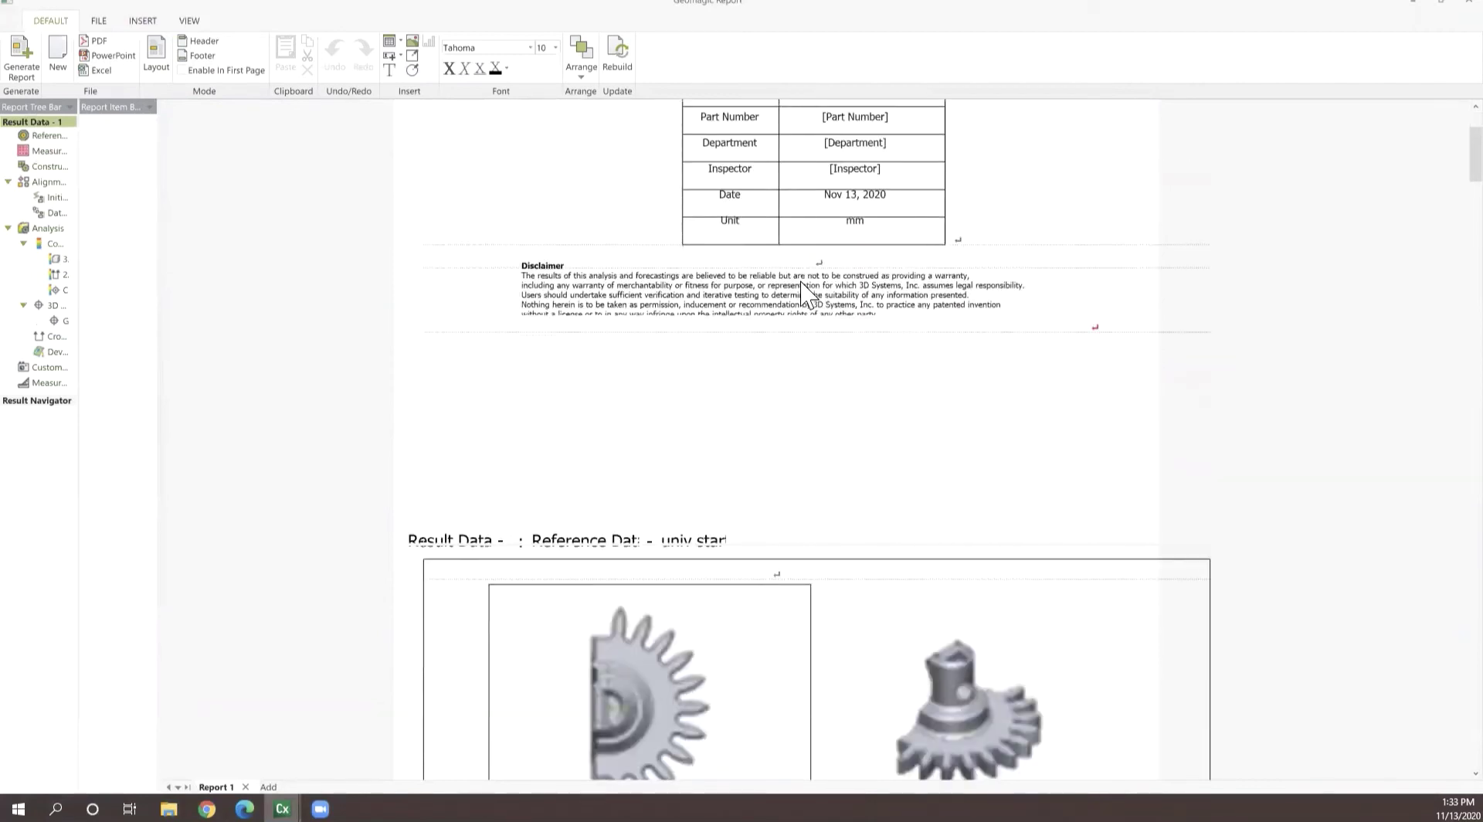
scroll(802, 290, down, 2)
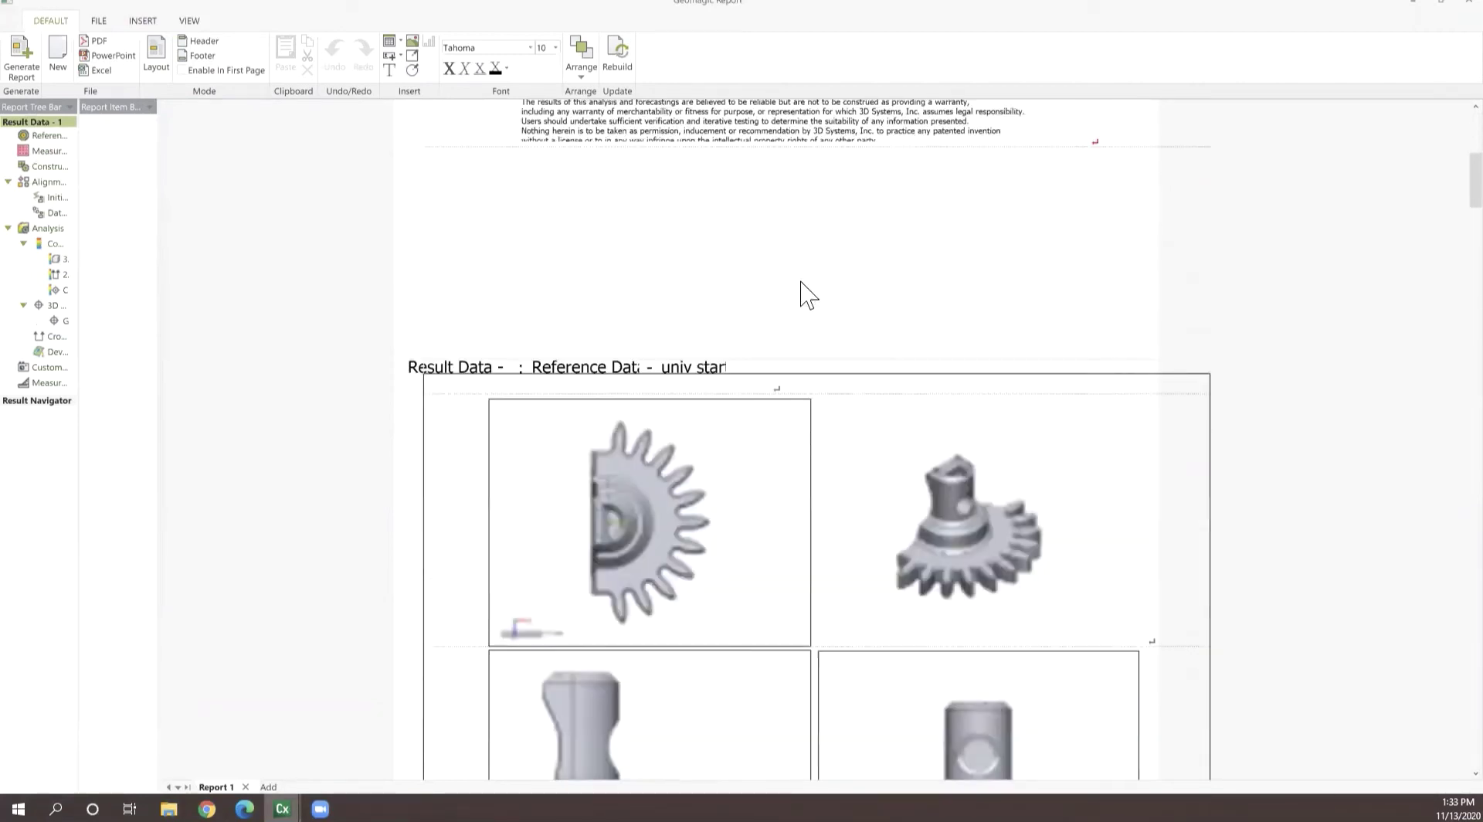
scroll(802, 292, down, 4)
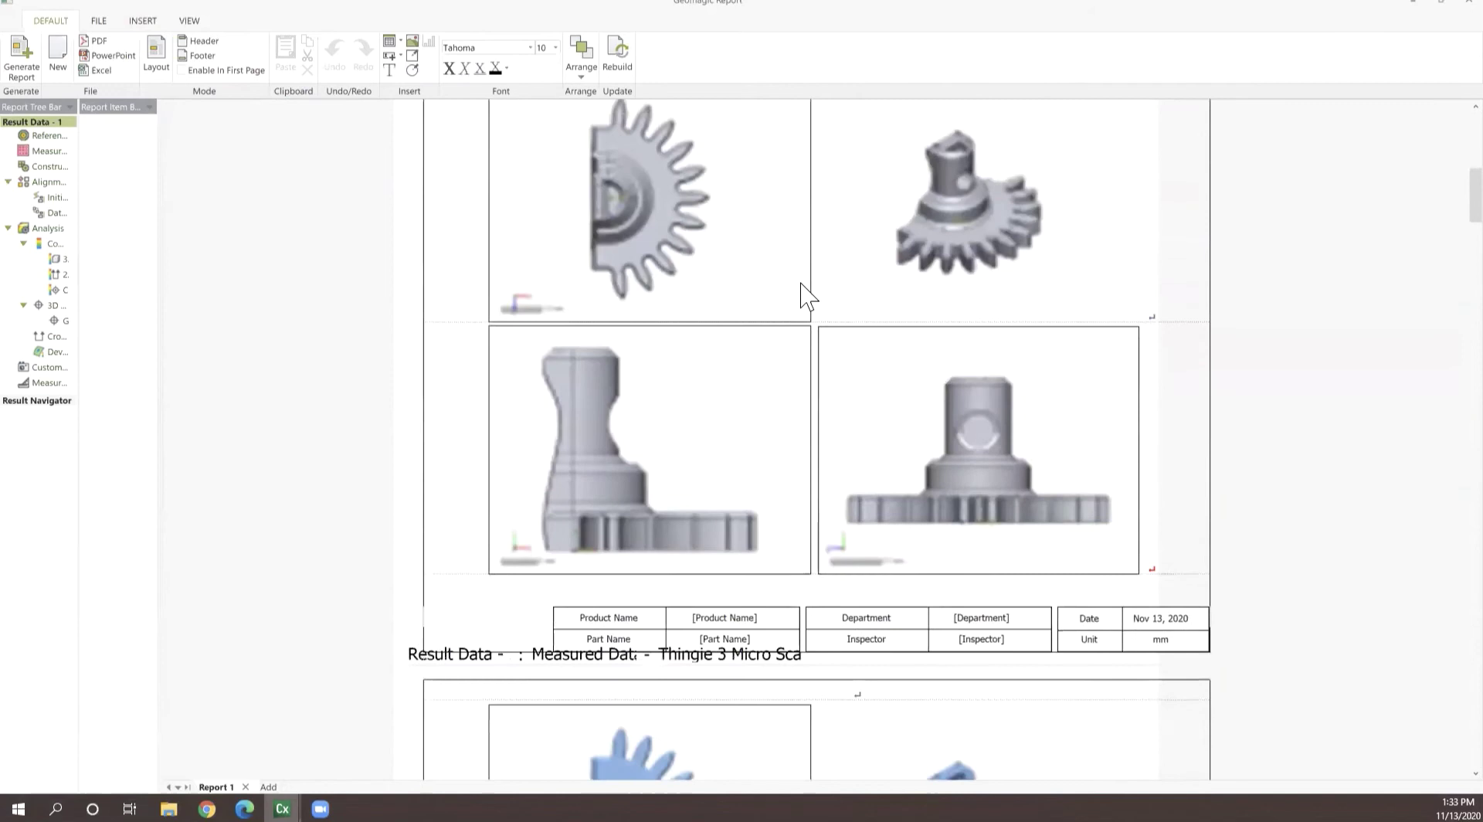
scroll(804, 292, down, 1)
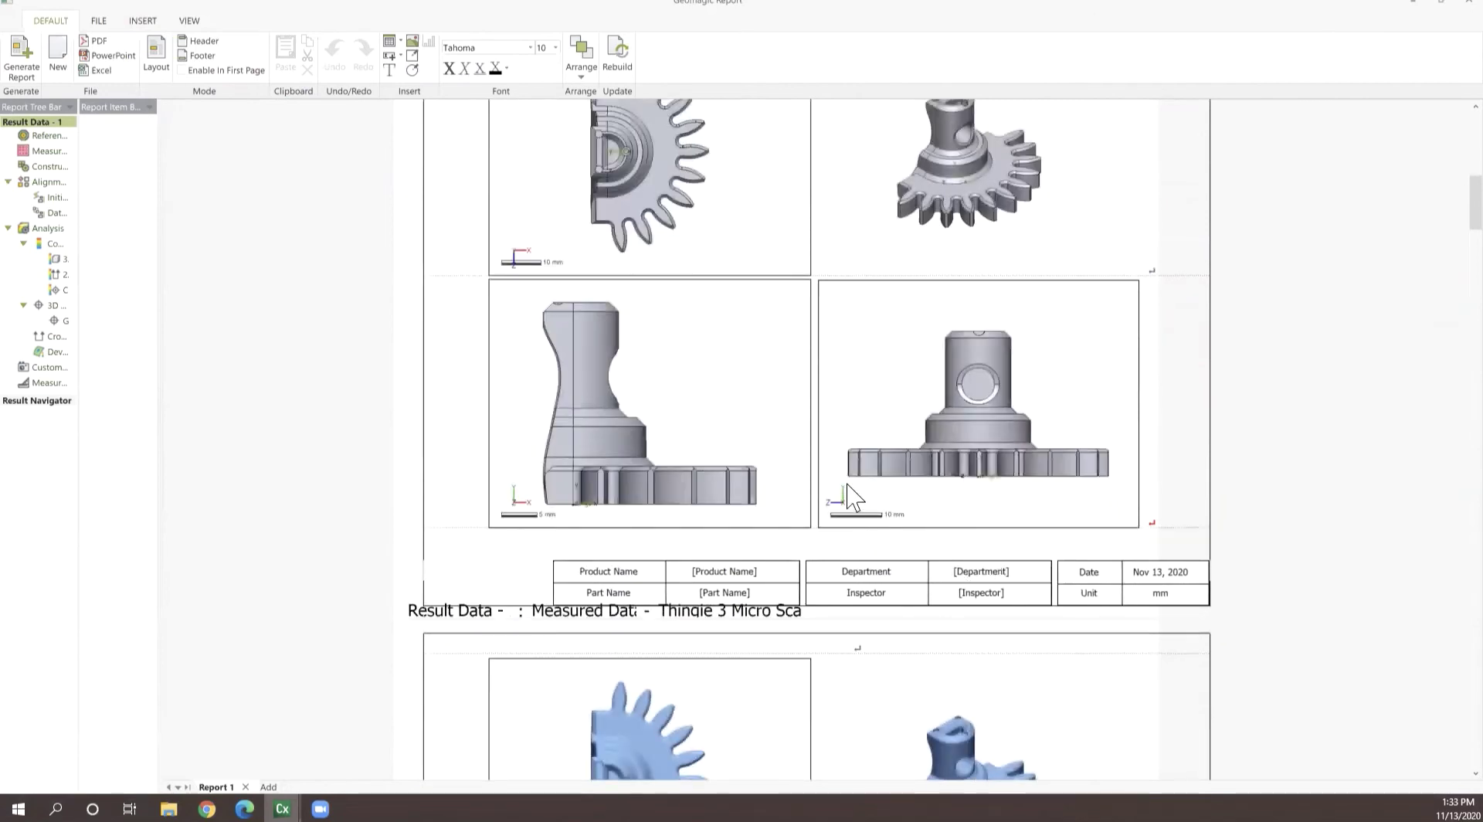
scroll(850, 495, down, 1)
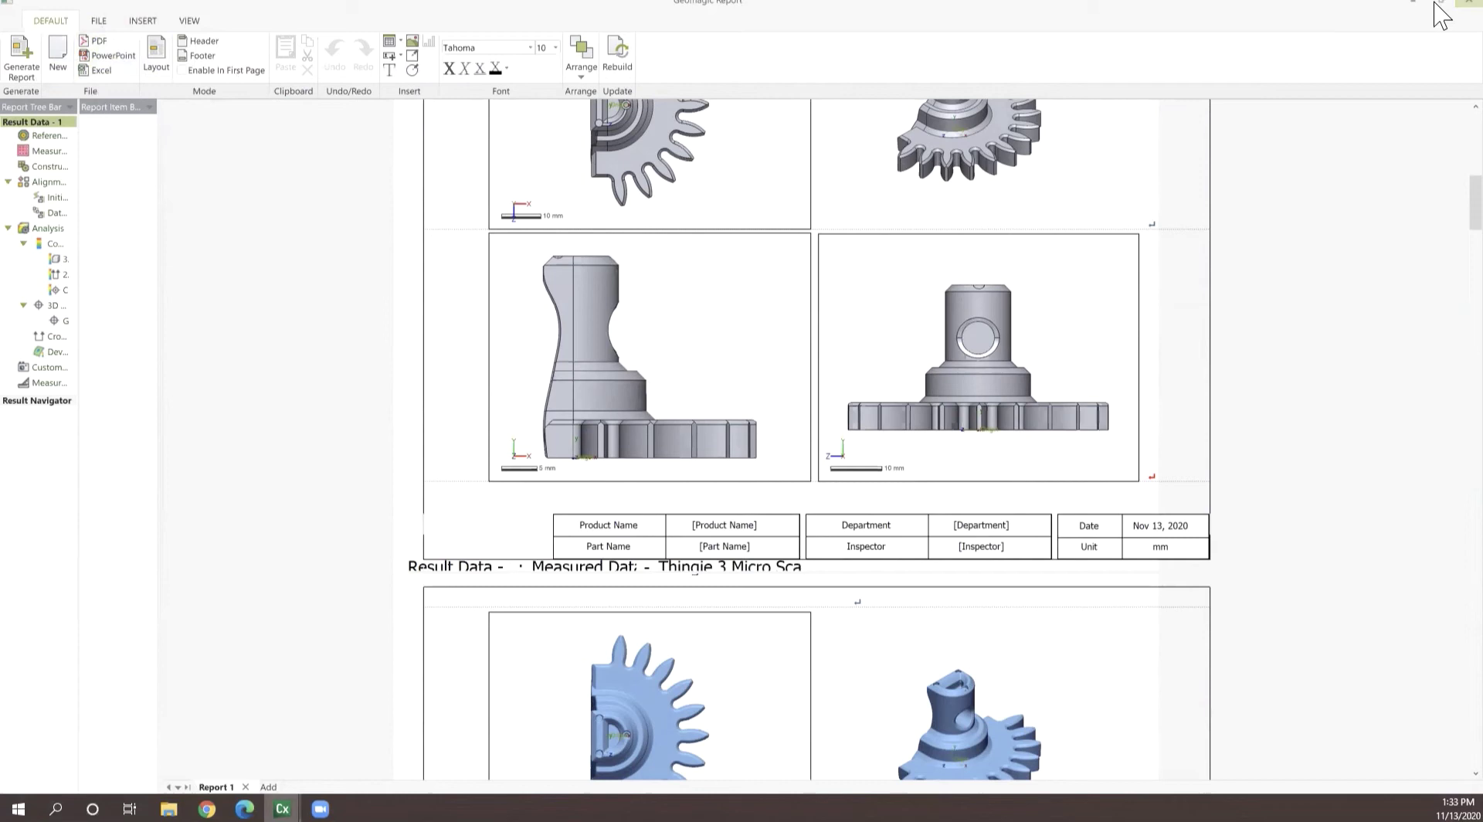
click(1466, 3)
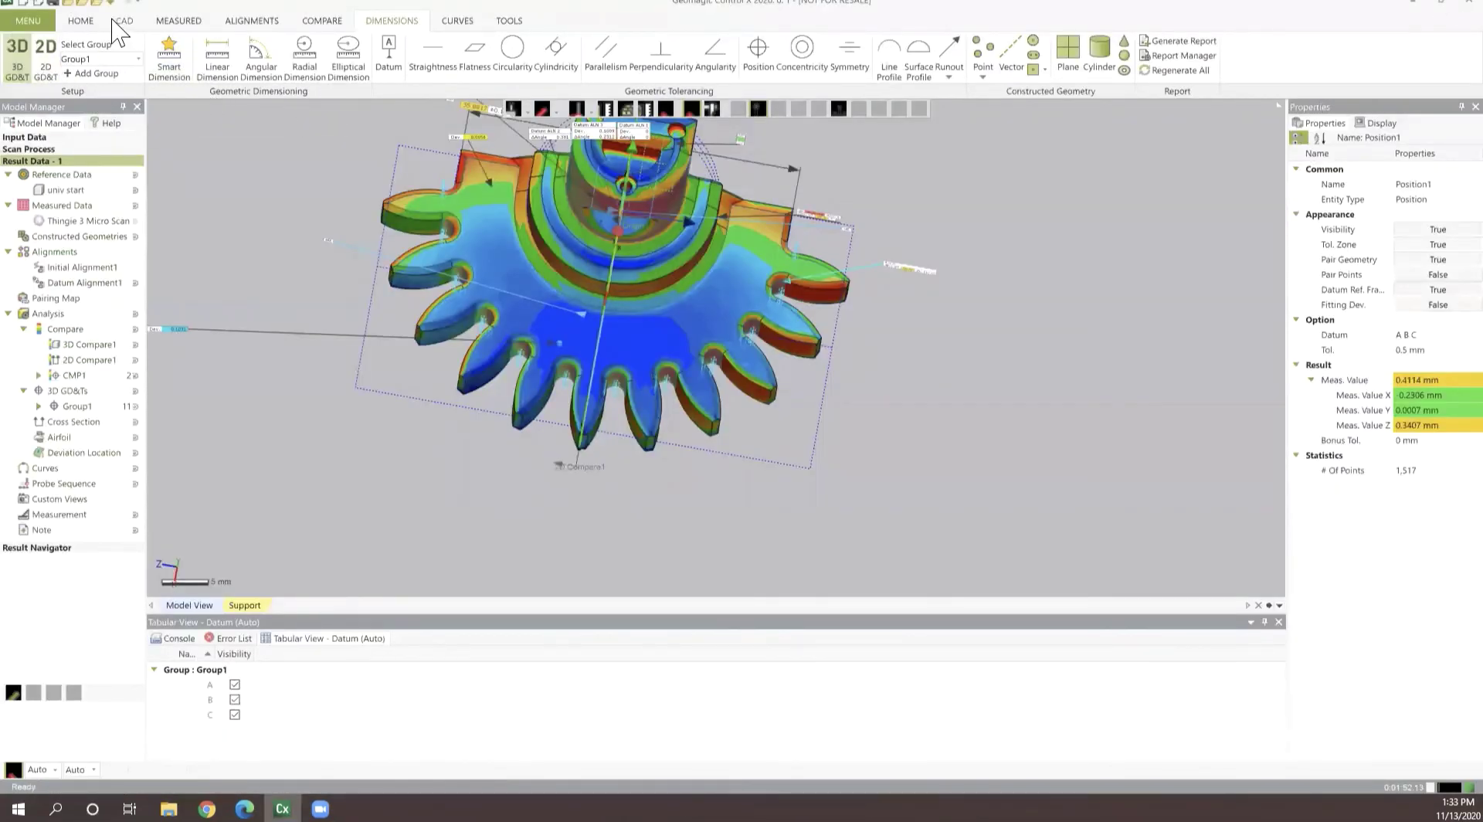
Step: Replace the measured data with the T3 RD1 STL scan from the Desktop and run the inspection process
click(82, 22)
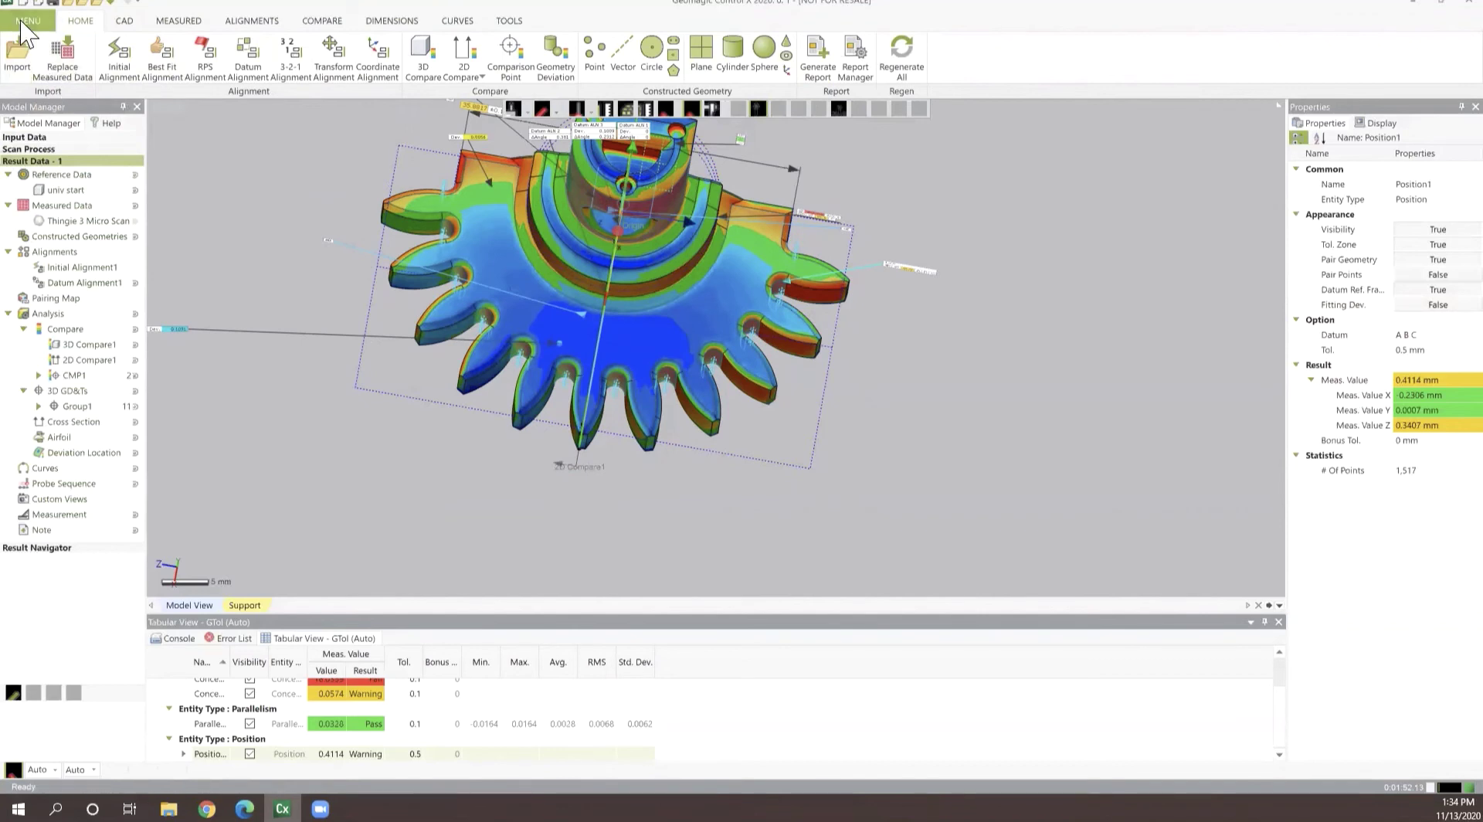
click(205, 212)
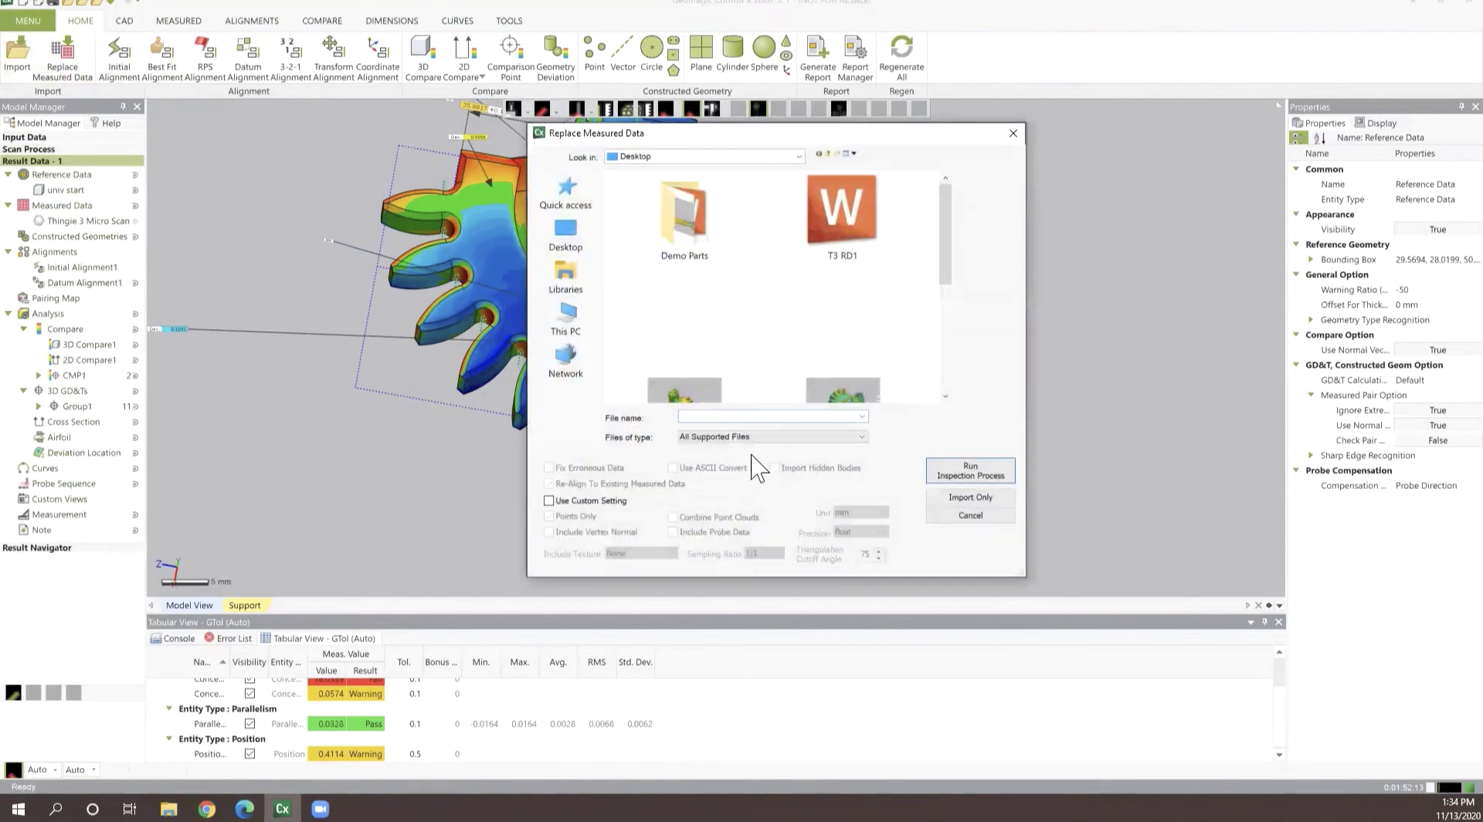
scroll(781, 352, down, 3)
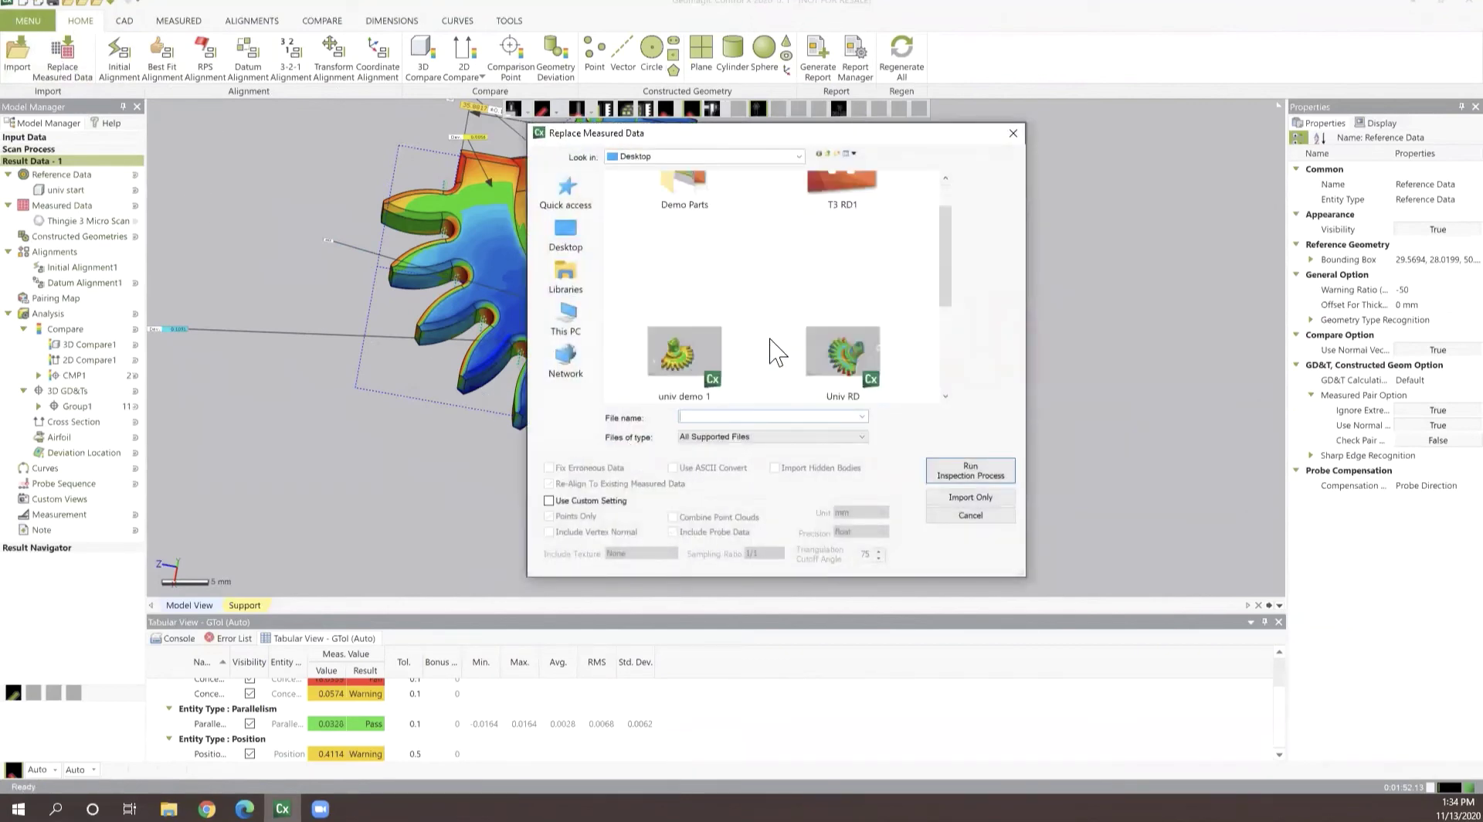
click(566, 236)
scroll(761, 317, down, 3)
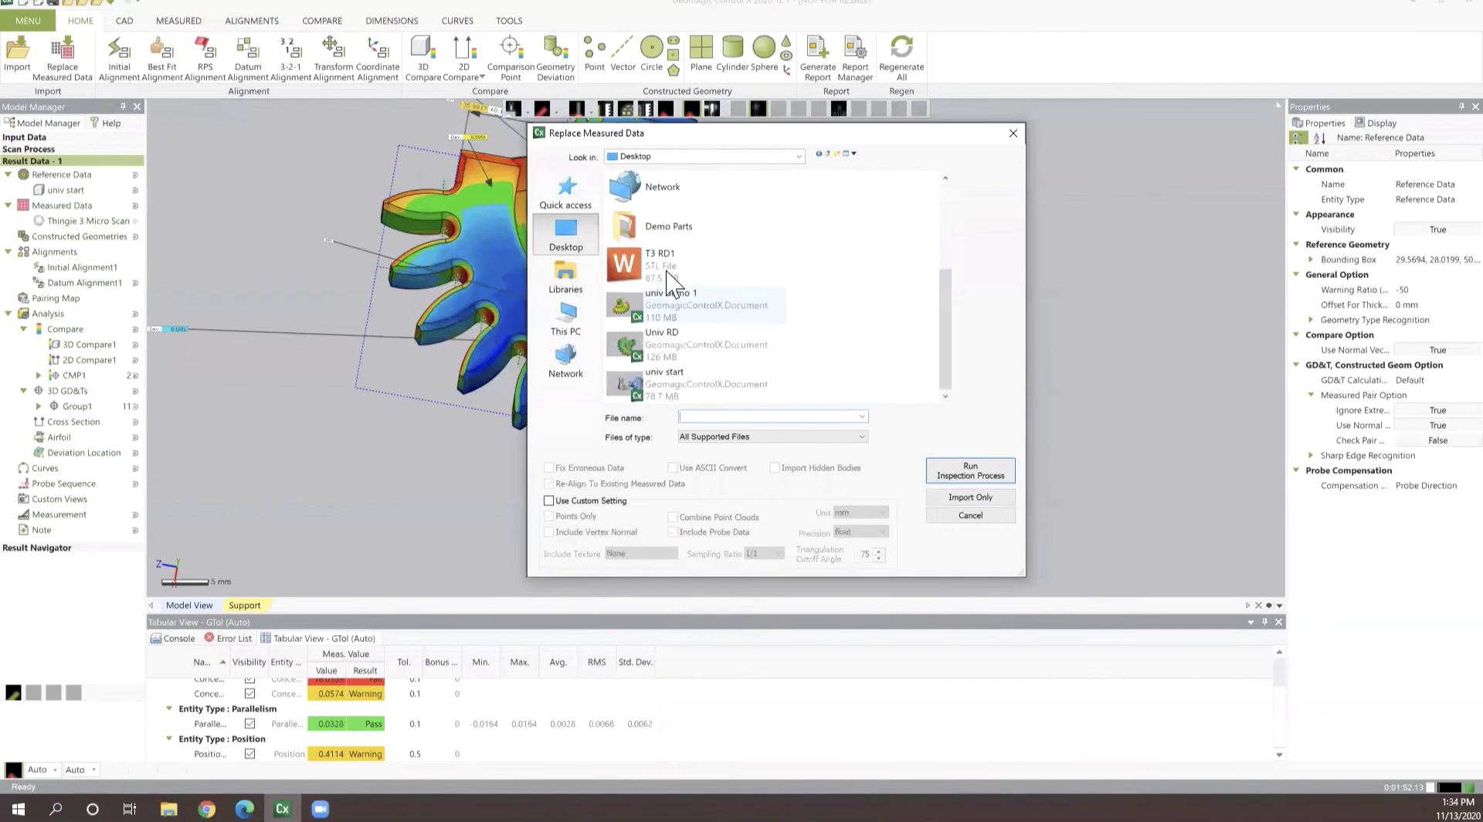
click(678, 267)
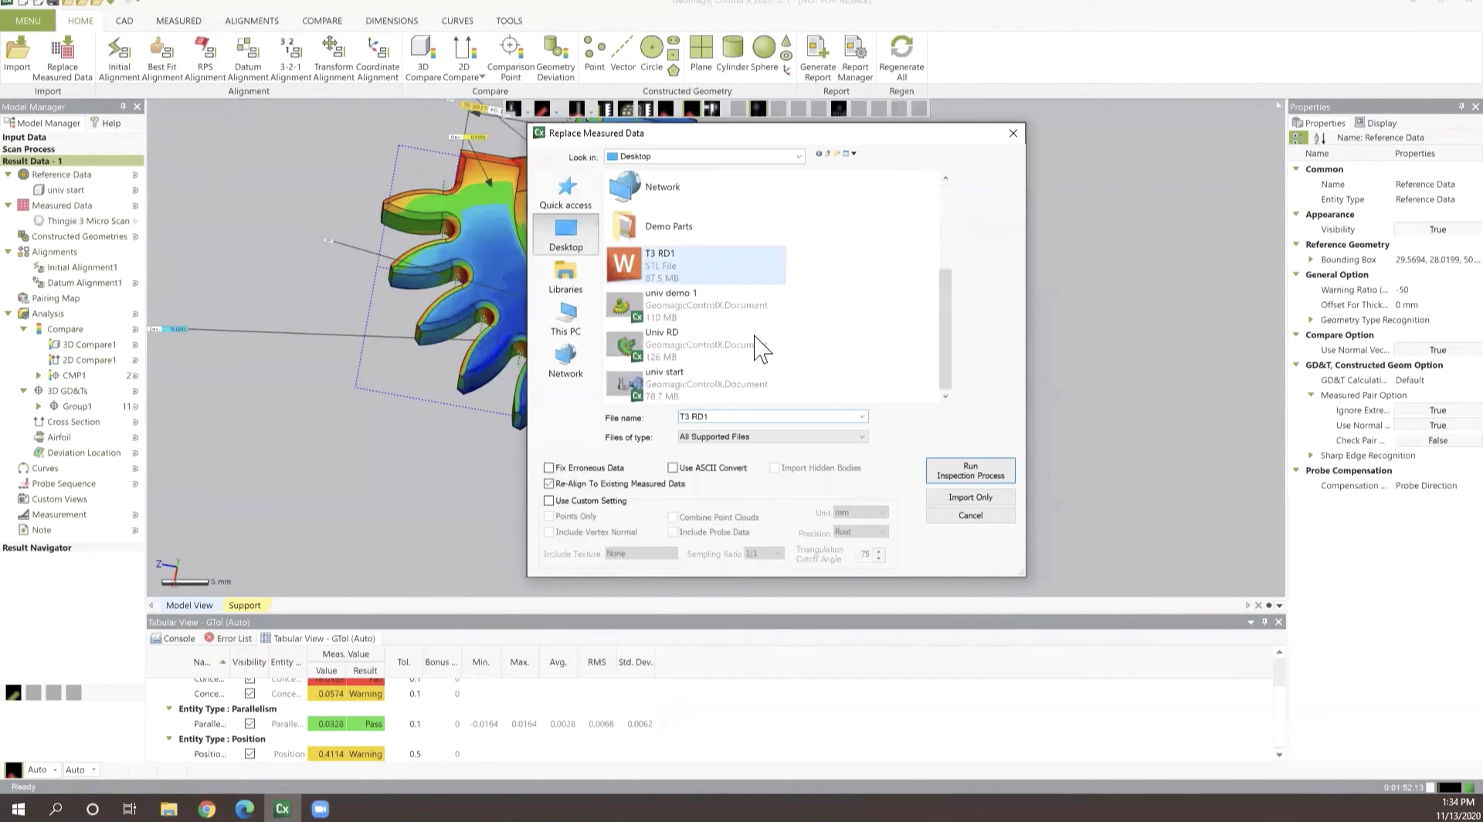
click(970, 470)
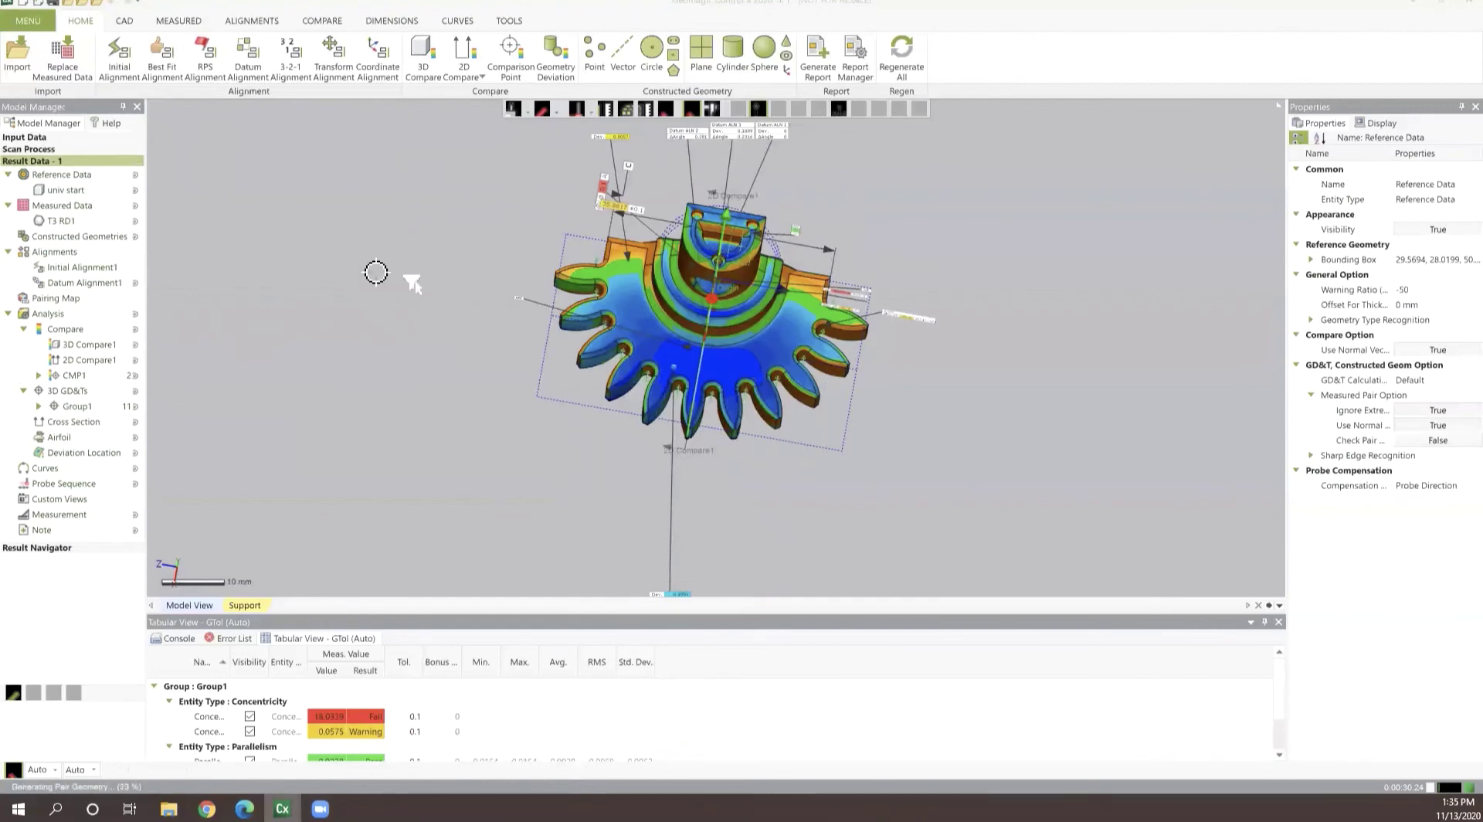
Step: Hide the 3D Compare1, 2D Compare1, CMP1 and Group1 results to view the plain gear model
right_drag(944, 235, 487, 235)
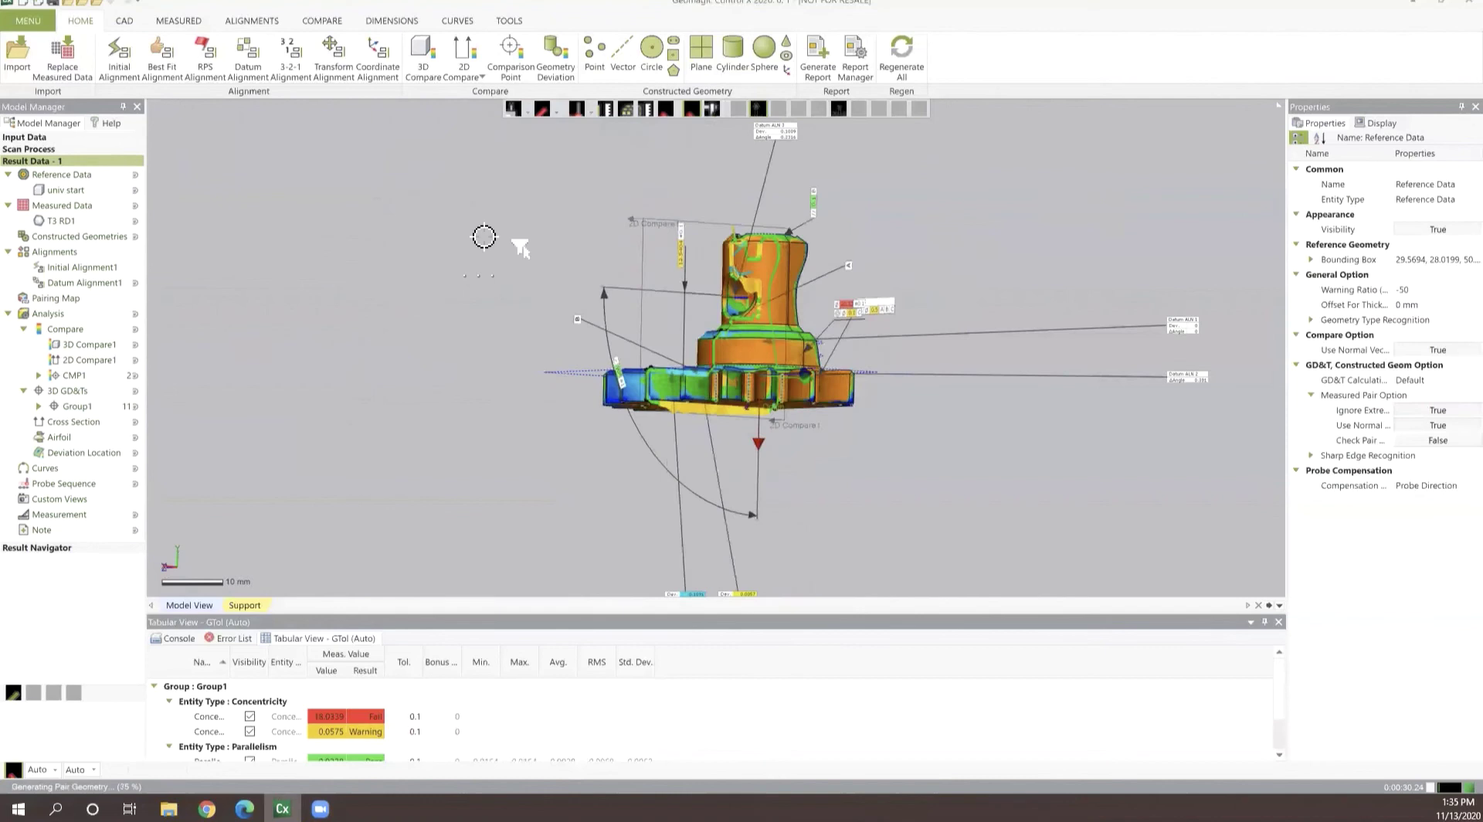
right_drag(545, 336, 466, 398)
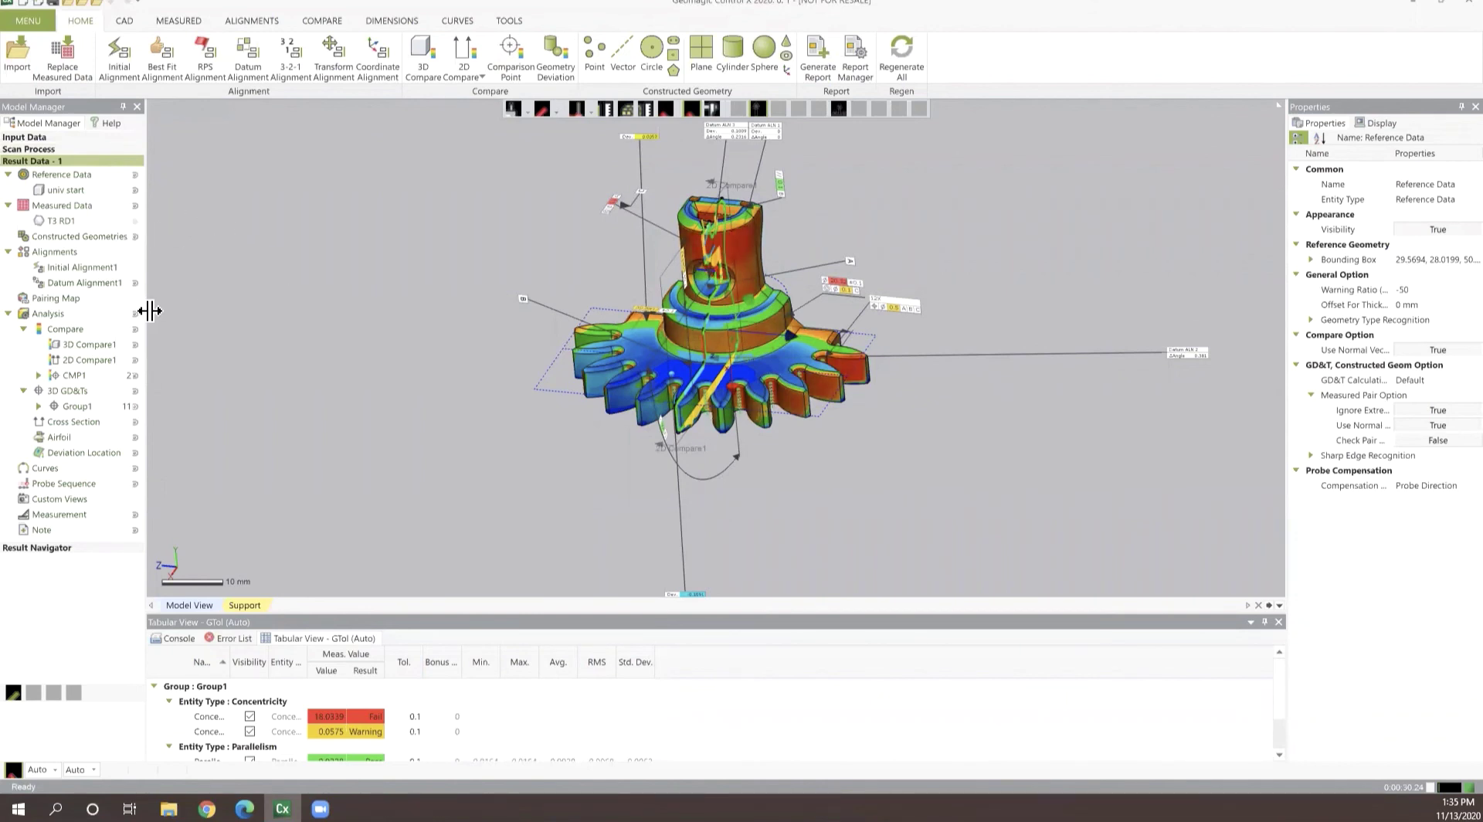
click(135, 345)
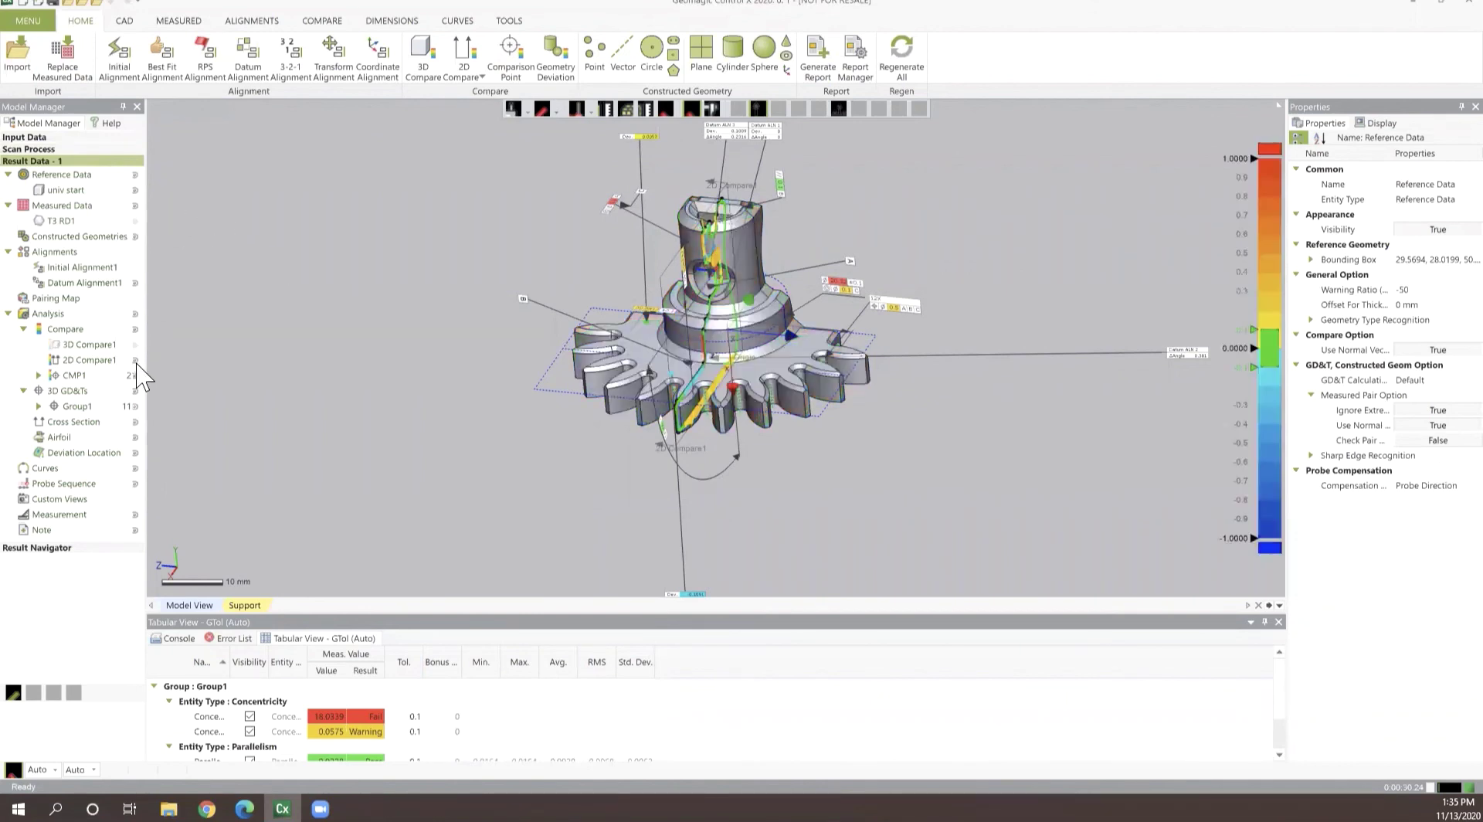
click(136, 360)
click(135, 375)
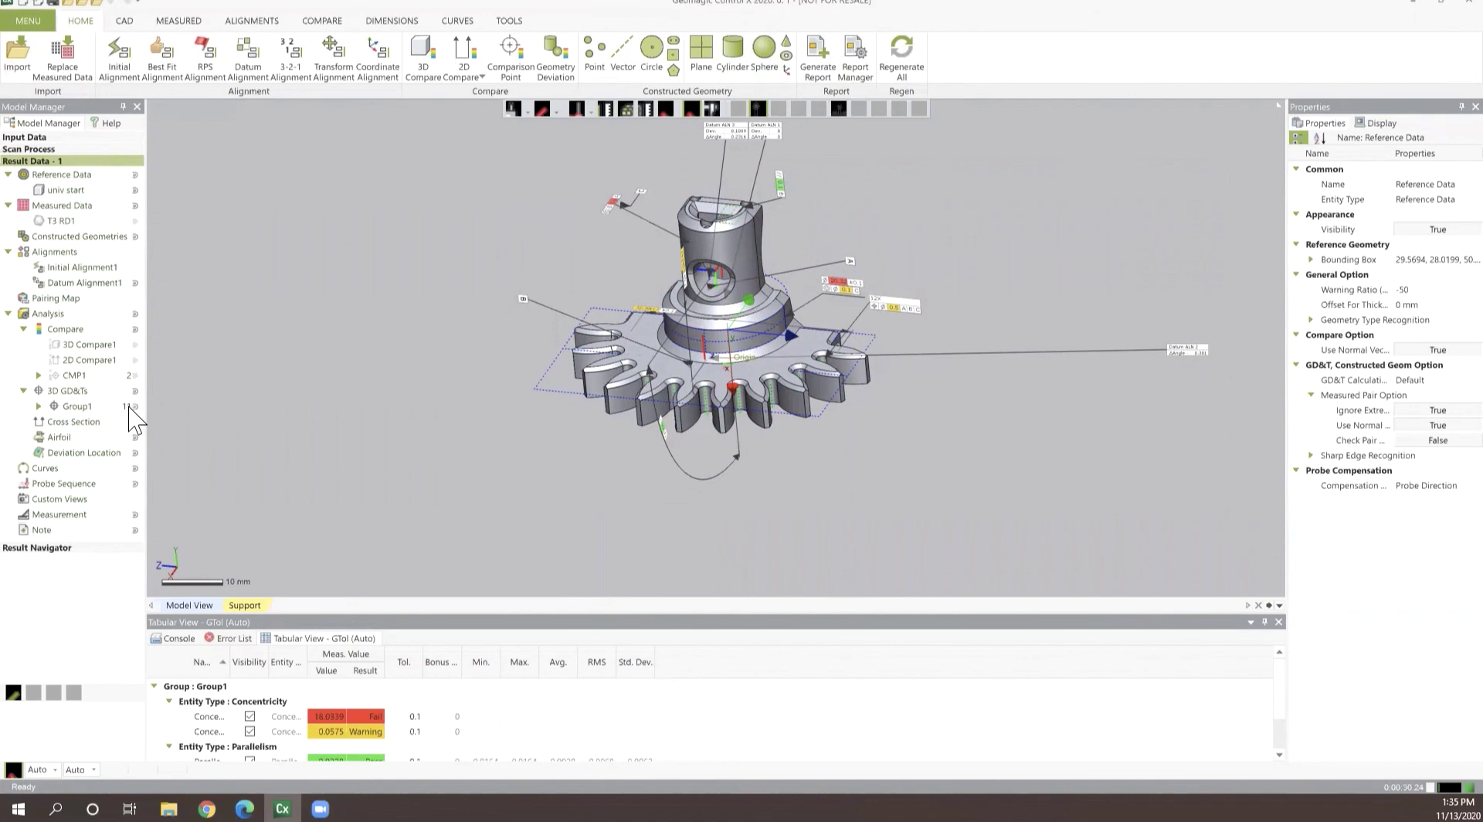
click(135, 407)
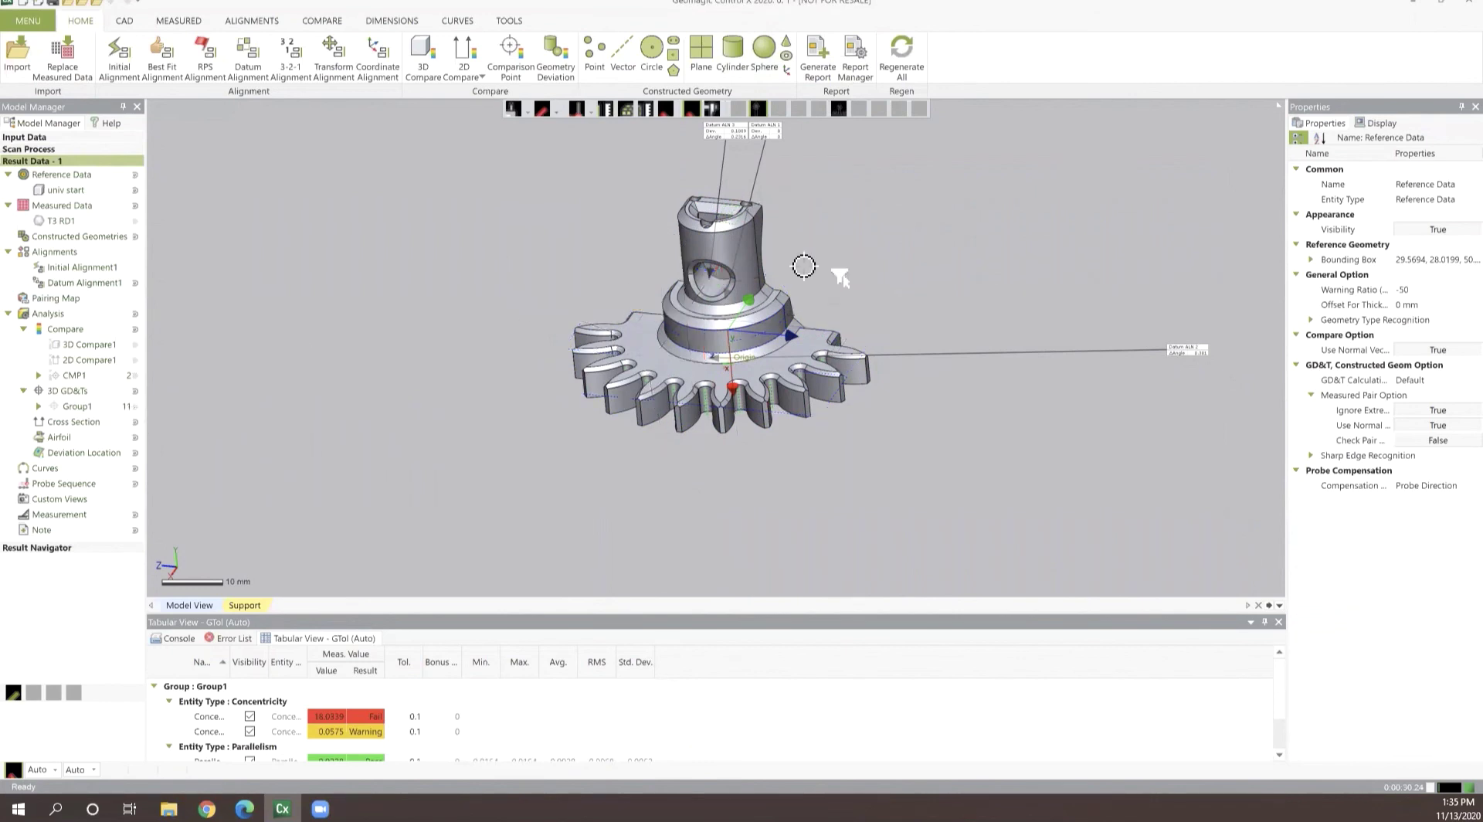
right_drag(641, 332, 591, 352)
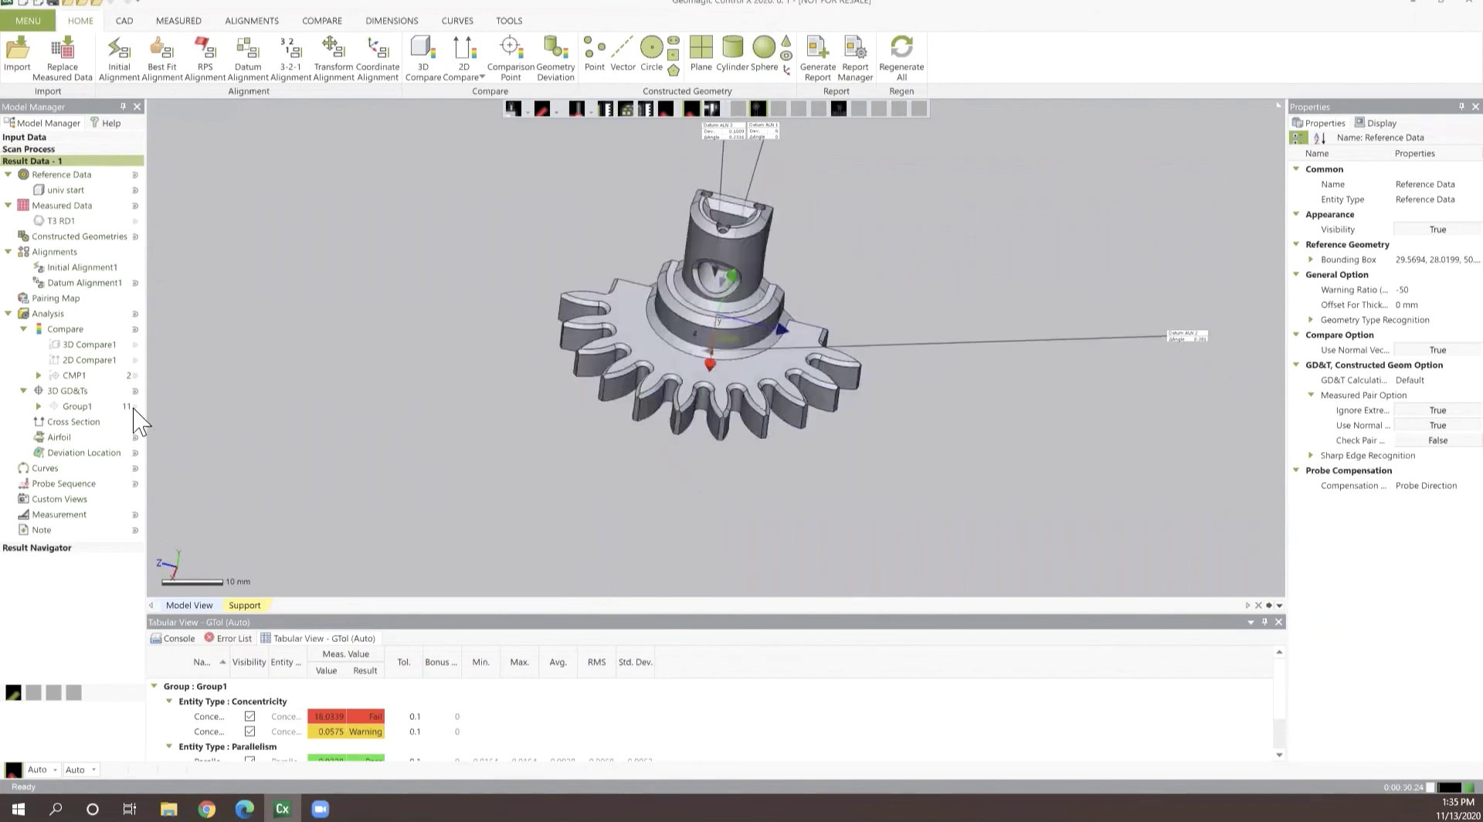
Step: Show the Group1 GD&T results and the 3D Compare1 and 2D Compare1 results on the gear again
click(136, 407)
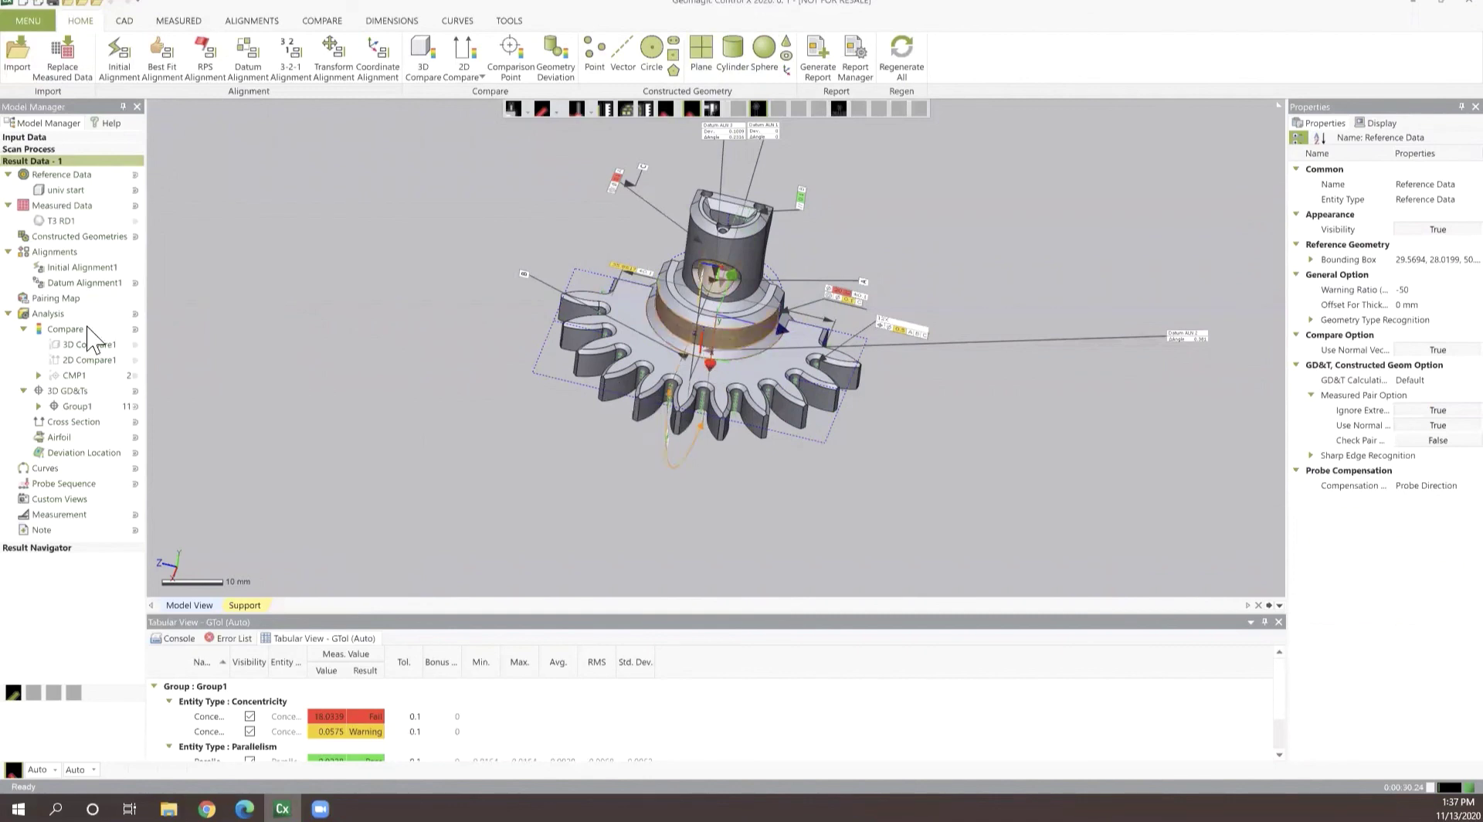
click(136, 221)
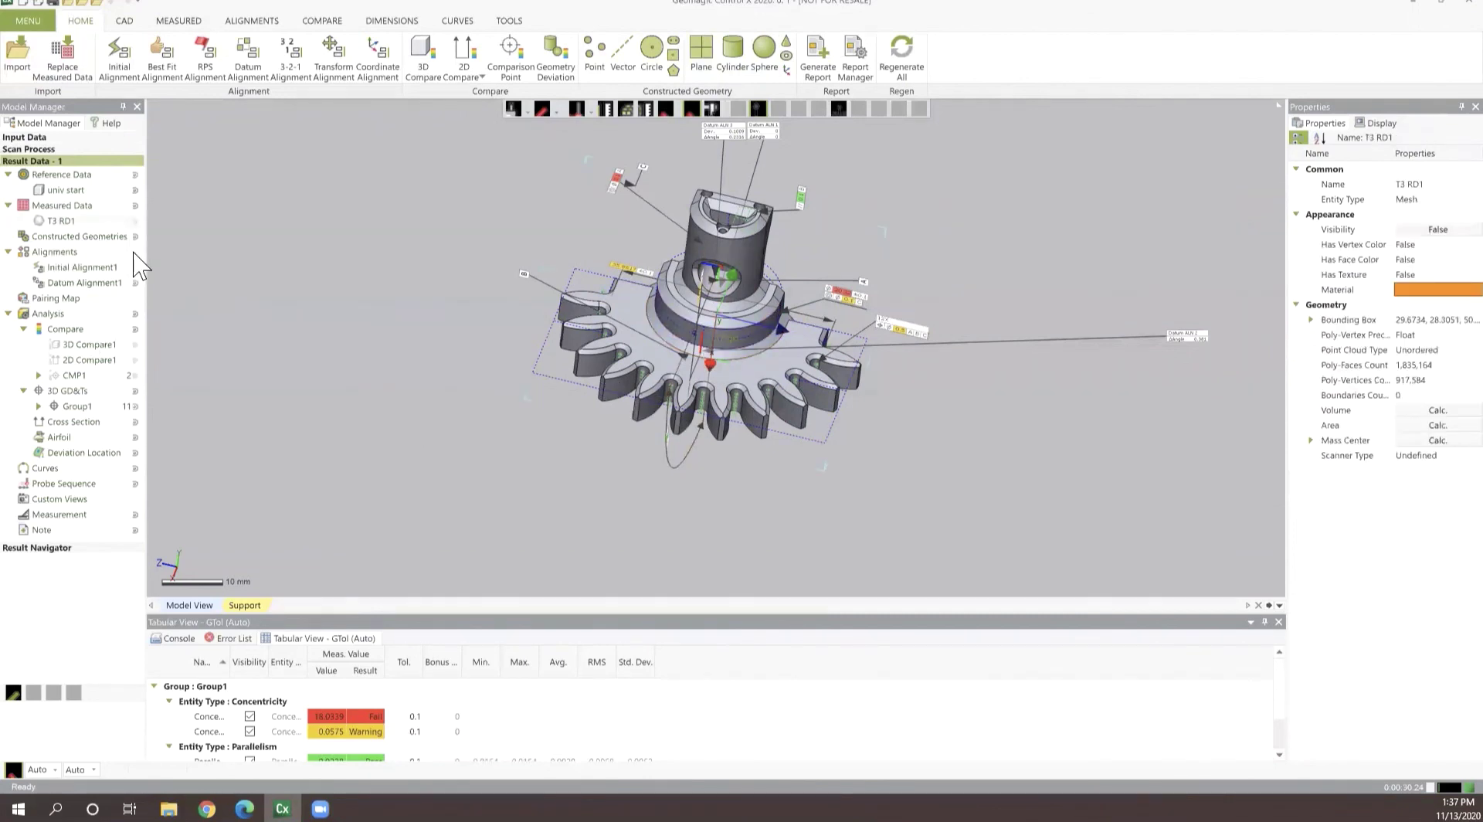
click(136, 345)
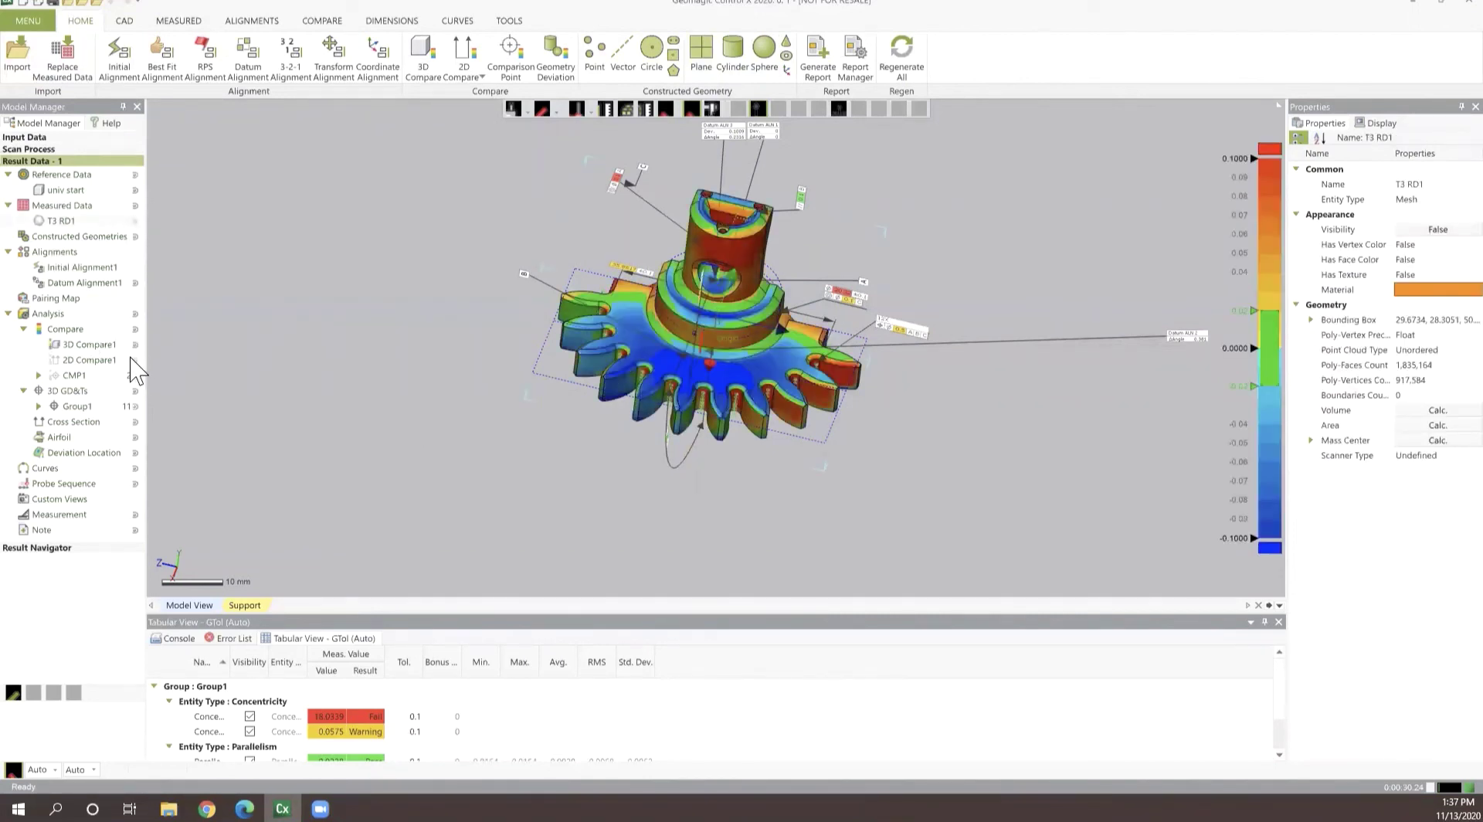
click(136, 360)
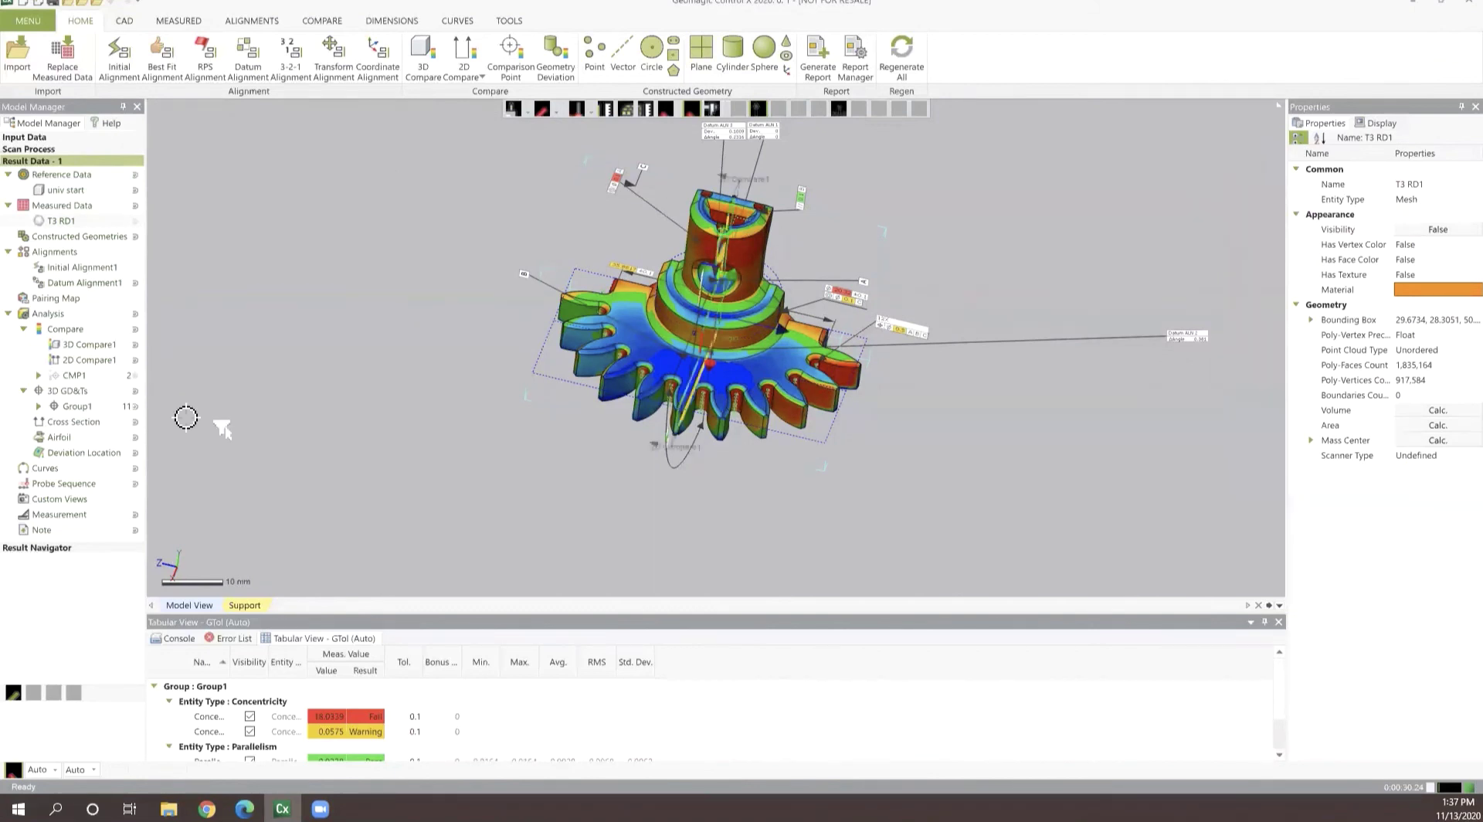